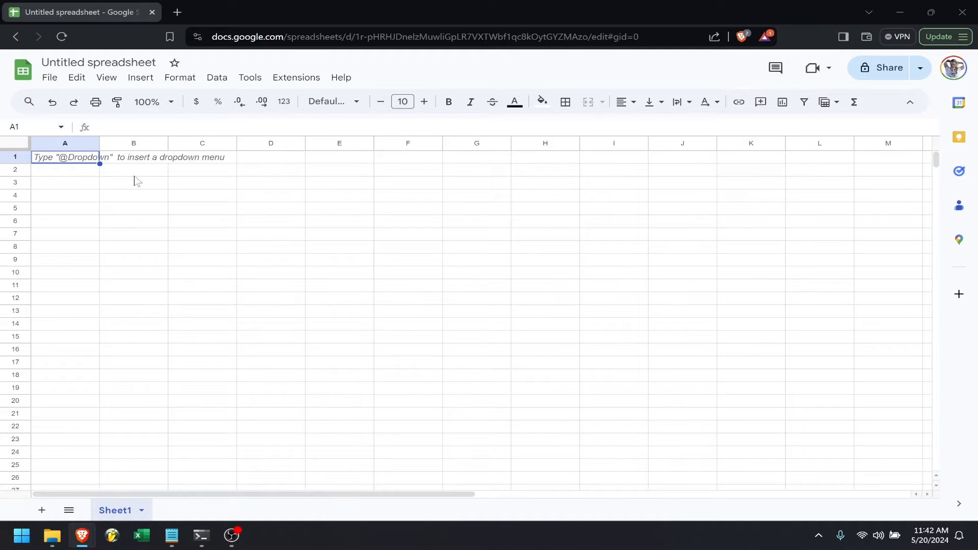
# - Rename Sheet1 as DATA
pyautogui.click(141, 510)
pyautogui.click(163, 357)
pyautogui.write('DATA')
pyautogui.press('Return')
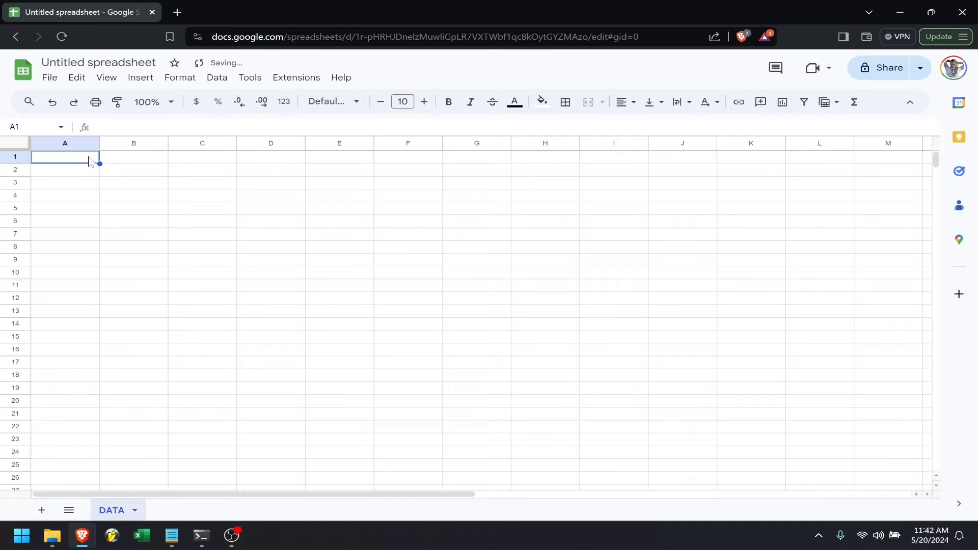
pyautogui.write('=')
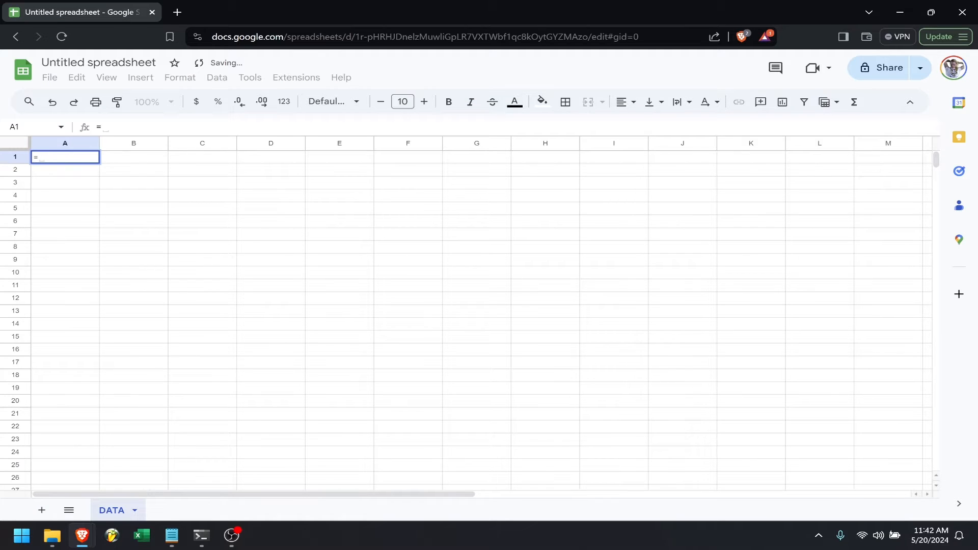
pyautogui.write('impor')
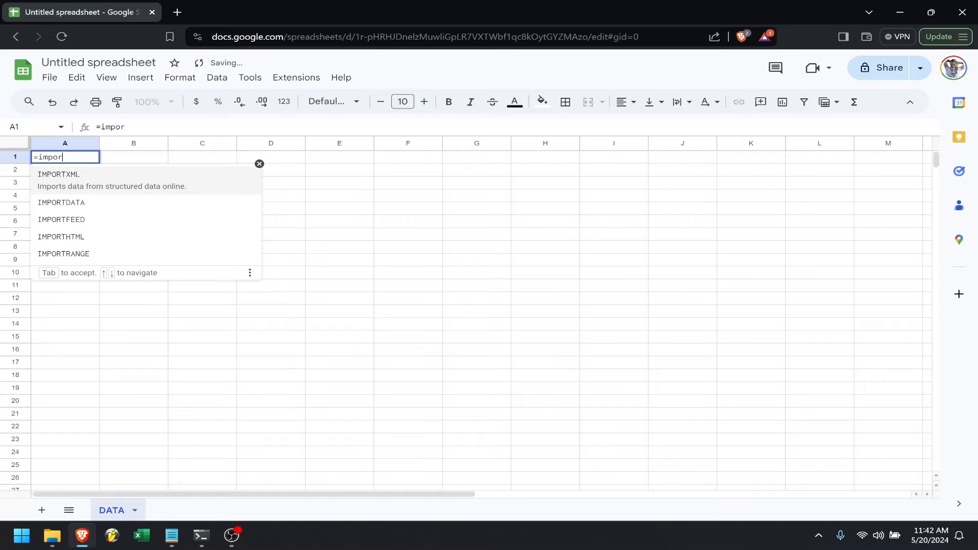
pyautogui.write('thtml')
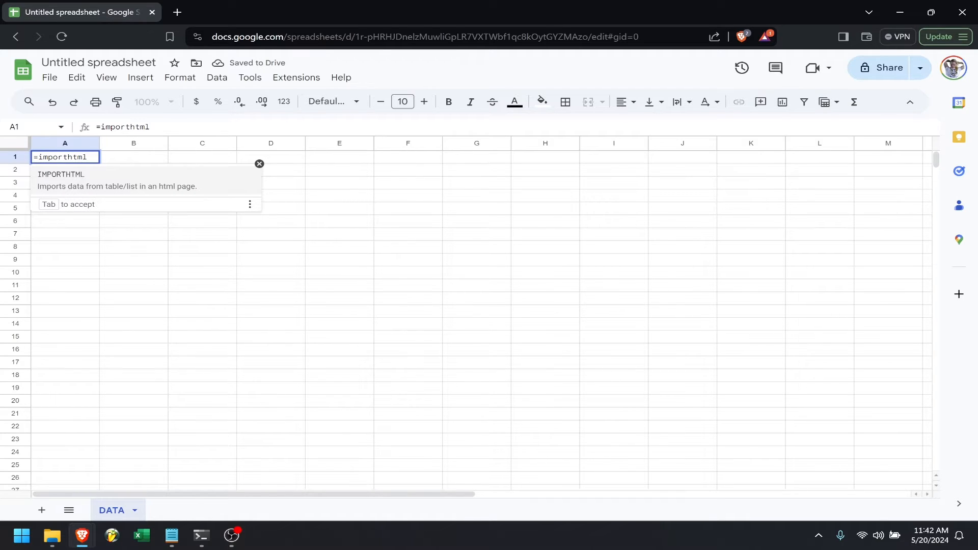
pyautogui.write('(')
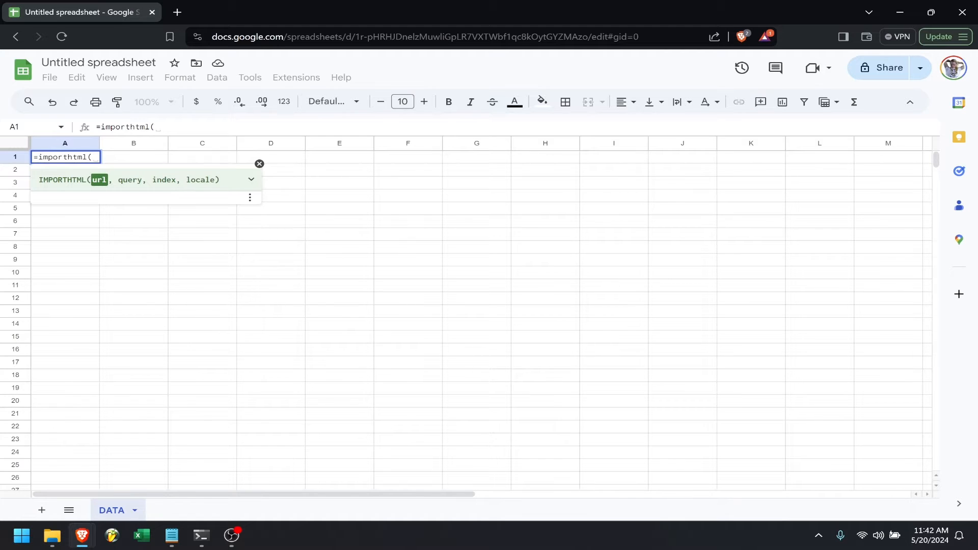
pyautogui.write('"')
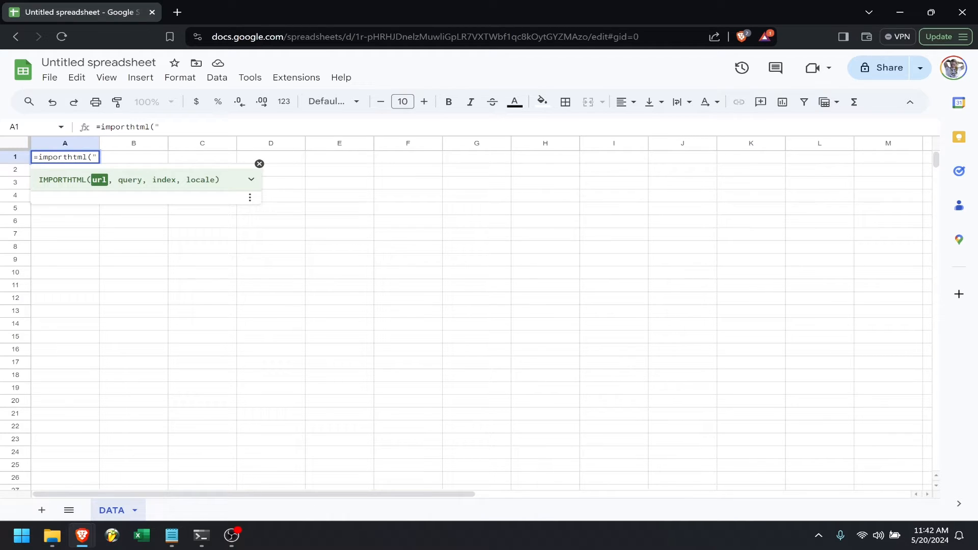
pyautogui.write('http://boo')
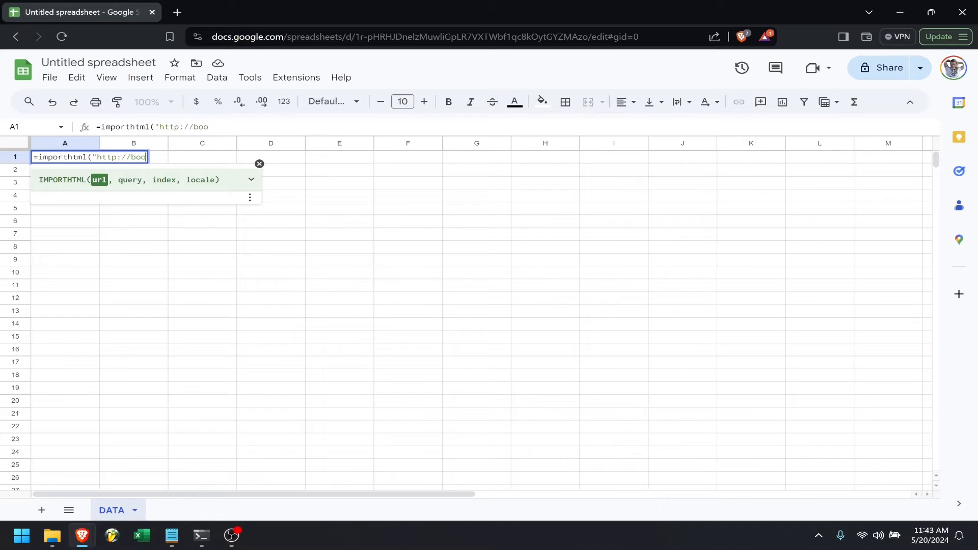
pyautogui.write('kiesmart.c')
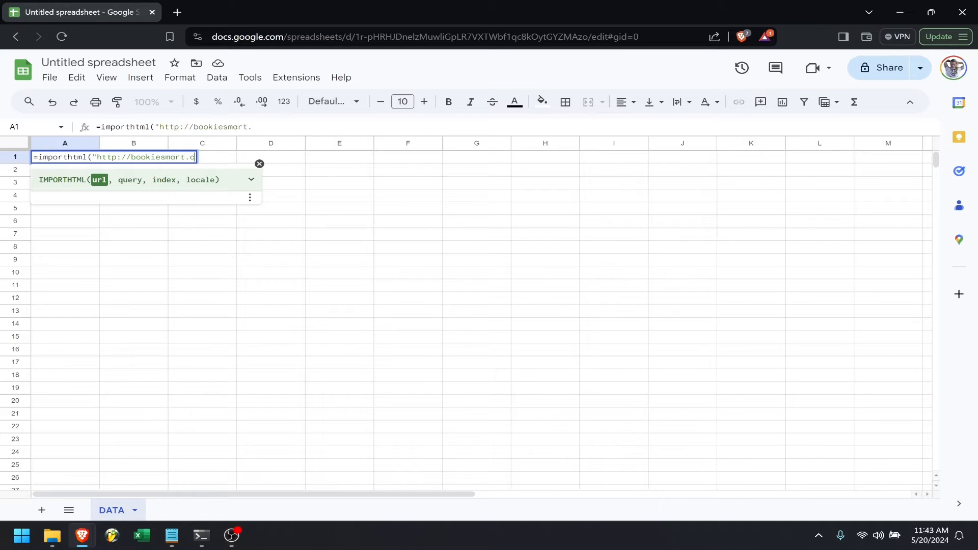
pyautogui.write('om/tobles/')
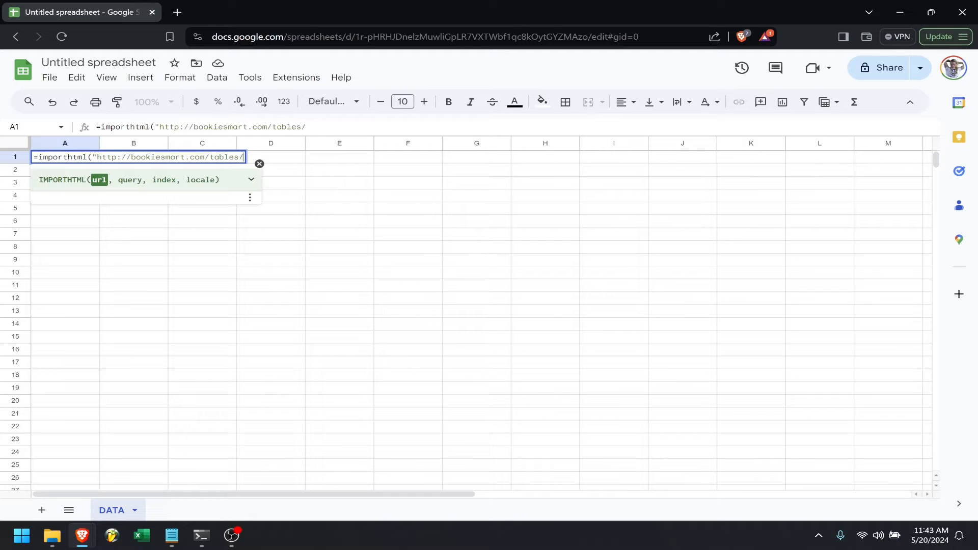
pyautogui.write('wnba.html"')
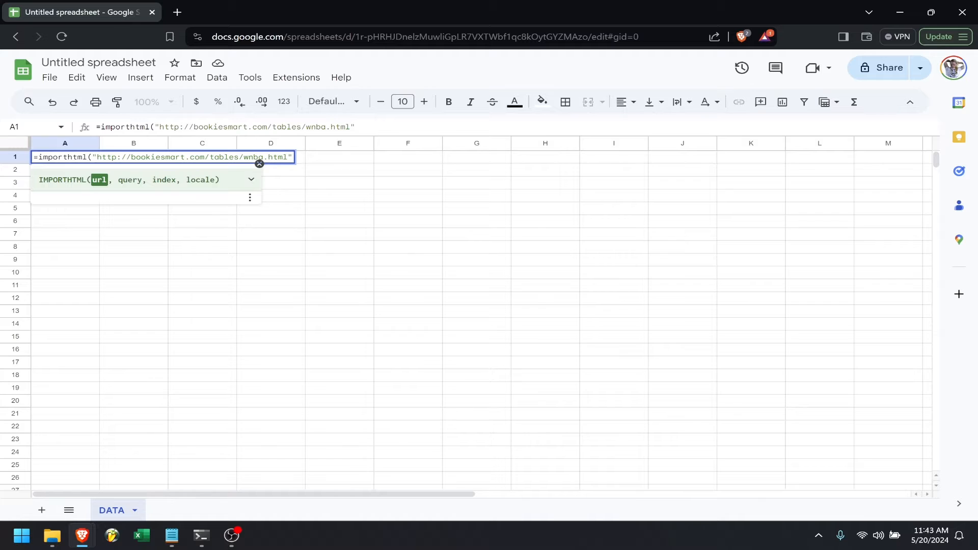
pyautogui.write(',"table"')
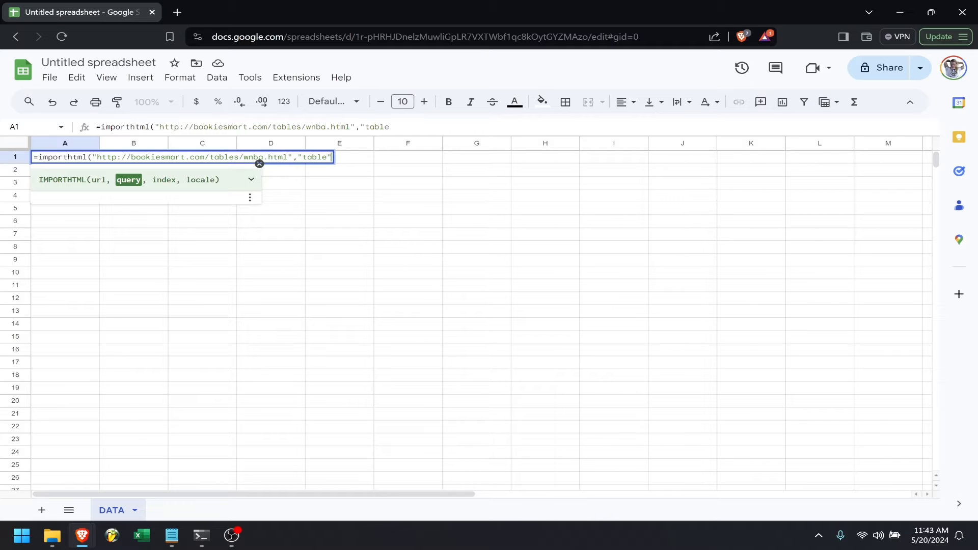
pyautogui.write(',1')
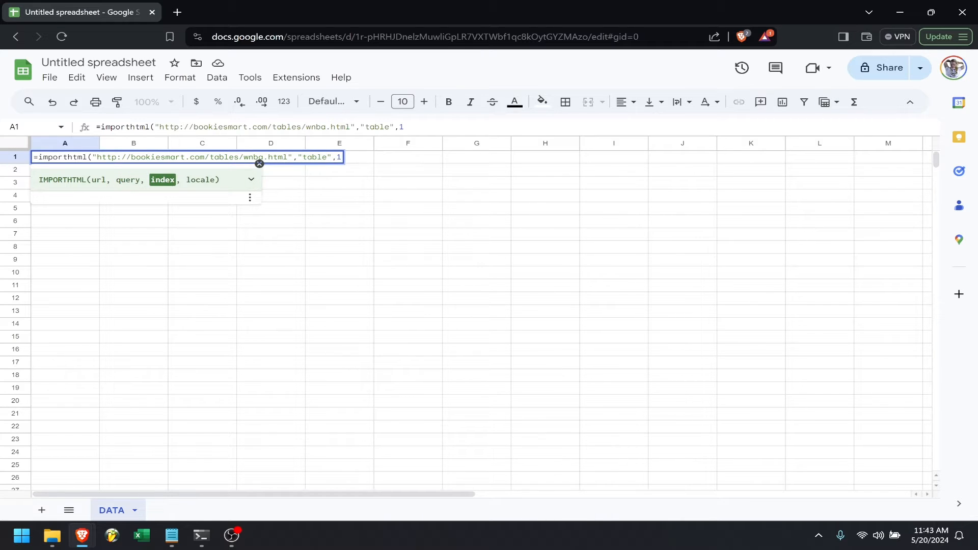
pyautogui.write(')')
pyautogui.press('Return')
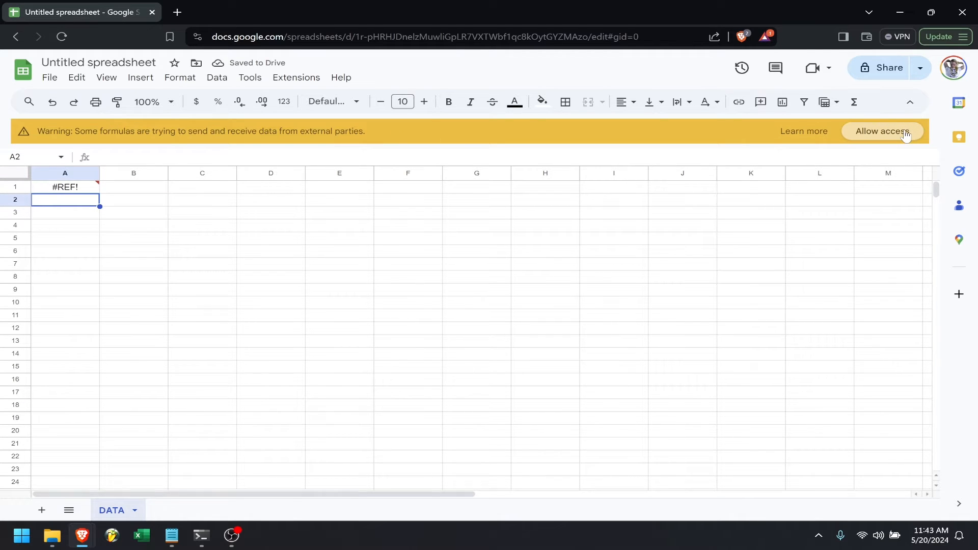
pyautogui.click(905, 136)
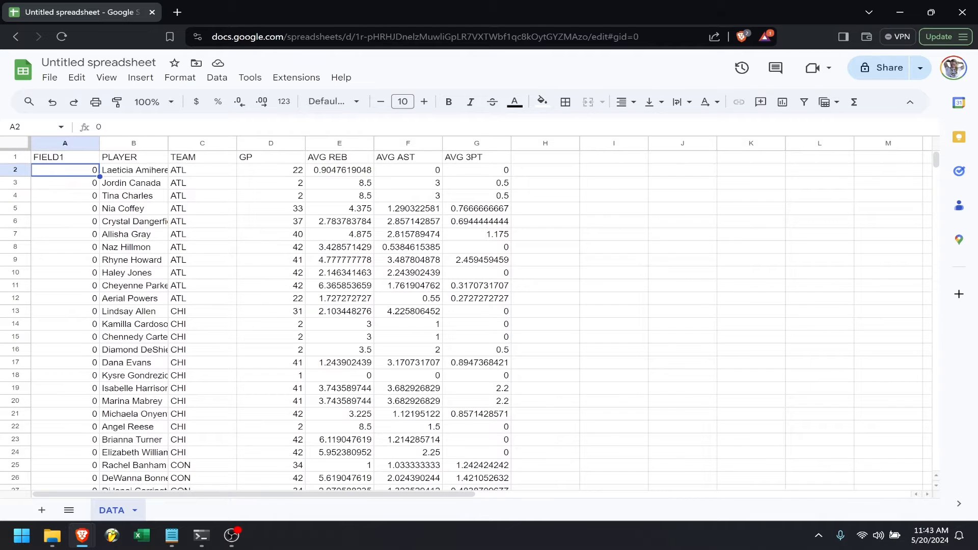
# - Look through the imported rows and check the last update time on the source page bookiesmart.com/tables/wnba.html in a separate browser tab
pyautogui.scroll(-5, 304, 216)
pyautogui.scroll(5, 304, 215)
pyautogui.click(177, 12)
pyautogui.write('https://bookiesmart.com/tables/wnba.html')
pyautogui.press('Return')
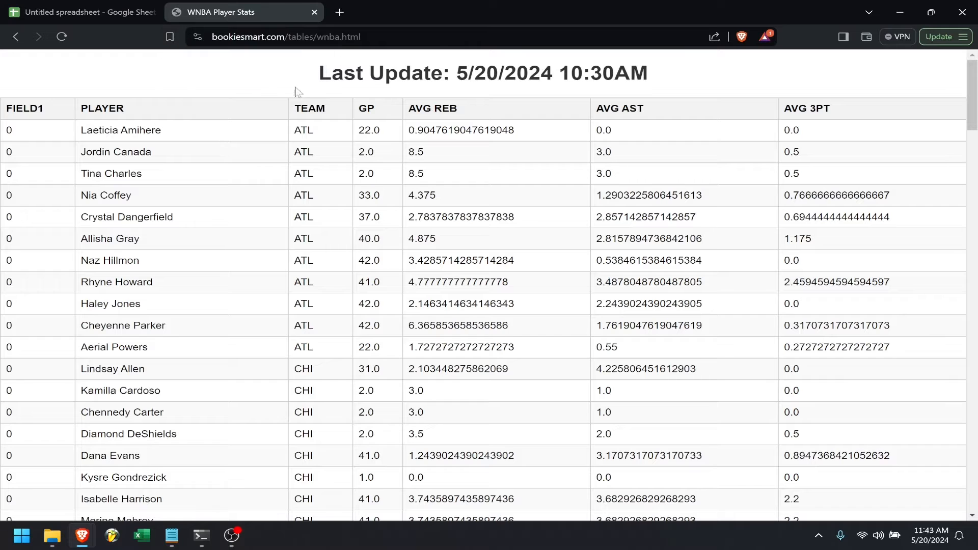
pyautogui.moveTo(318, 73); pyautogui.dragTo(647, 73)
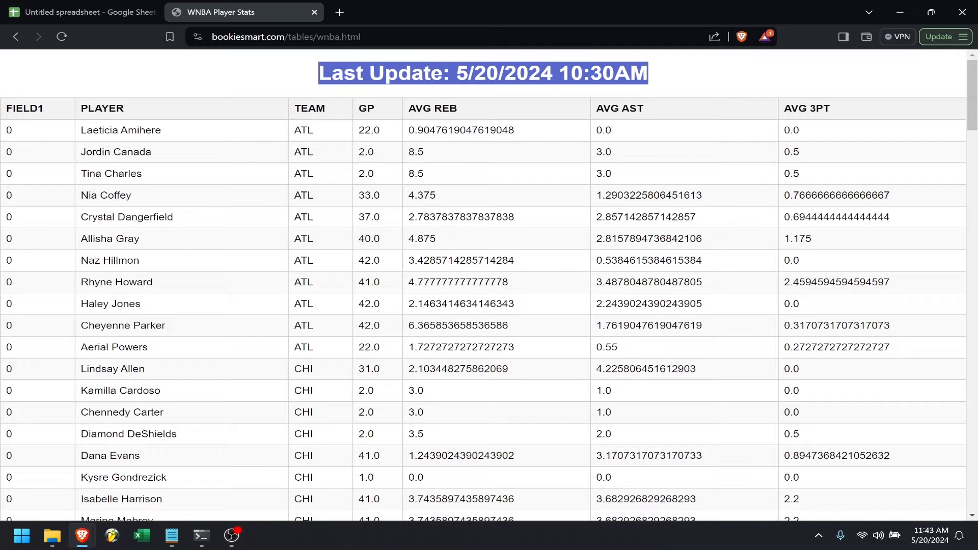
pyautogui.click(315, 12)
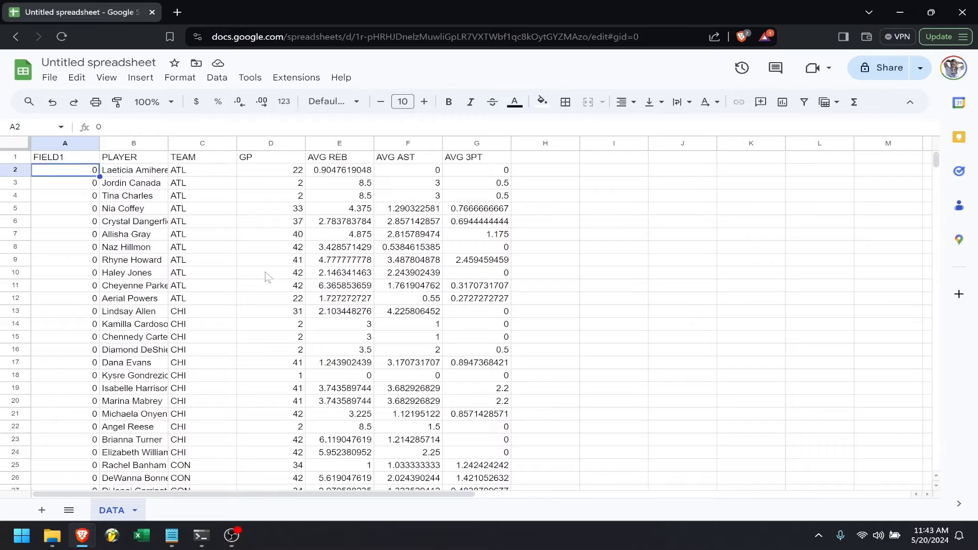
# - Add a second sheet to the spreadsheet and name it PROPS
pyautogui.click(42, 511)
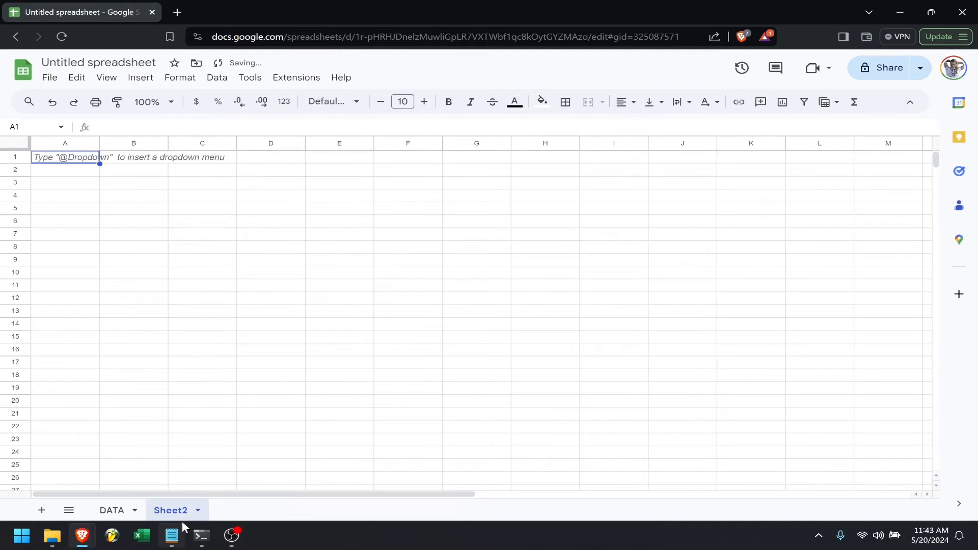
pyautogui.click(198, 510)
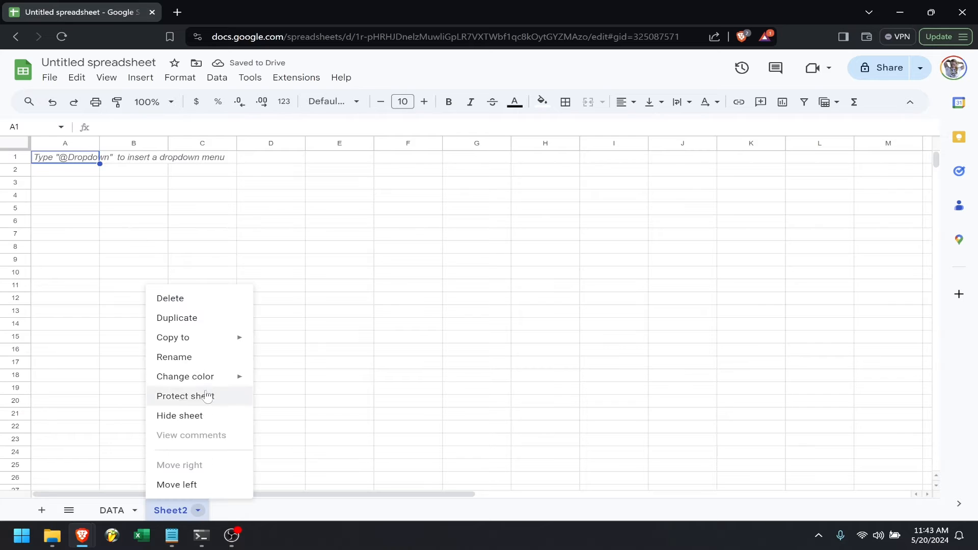
pyautogui.click(199, 361)
pyautogui.write('PROPS')
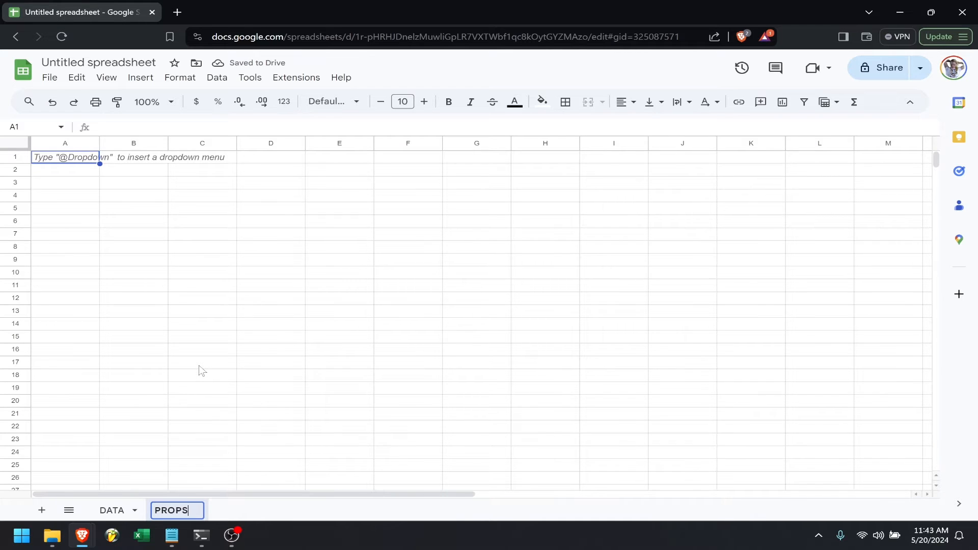
pyautogui.press('Return')
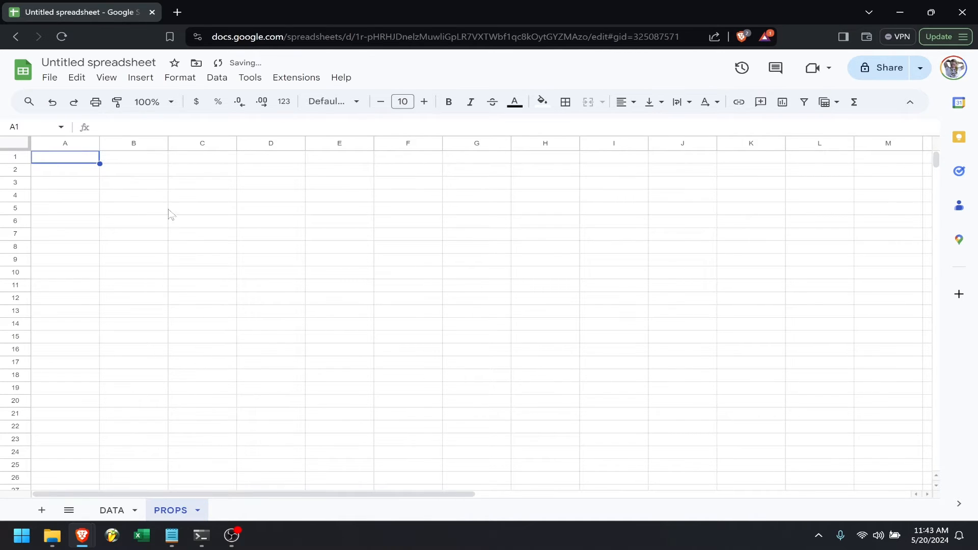
# - Add a data validation rule to cell B2 of the PROPS sheet with the criteria Dropdown (from a range)
pyautogui.click(151, 176)
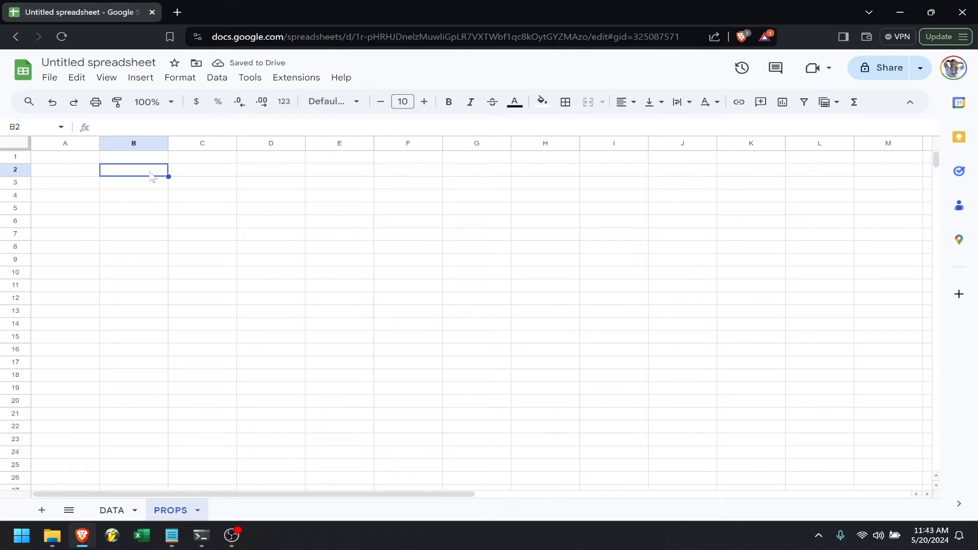
pyautogui.click(217, 79)
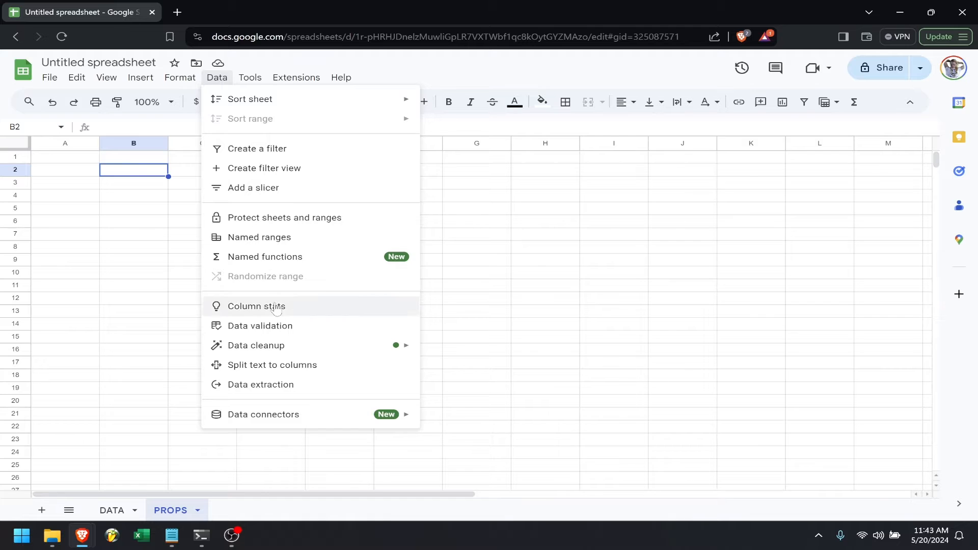
pyautogui.click(277, 325)
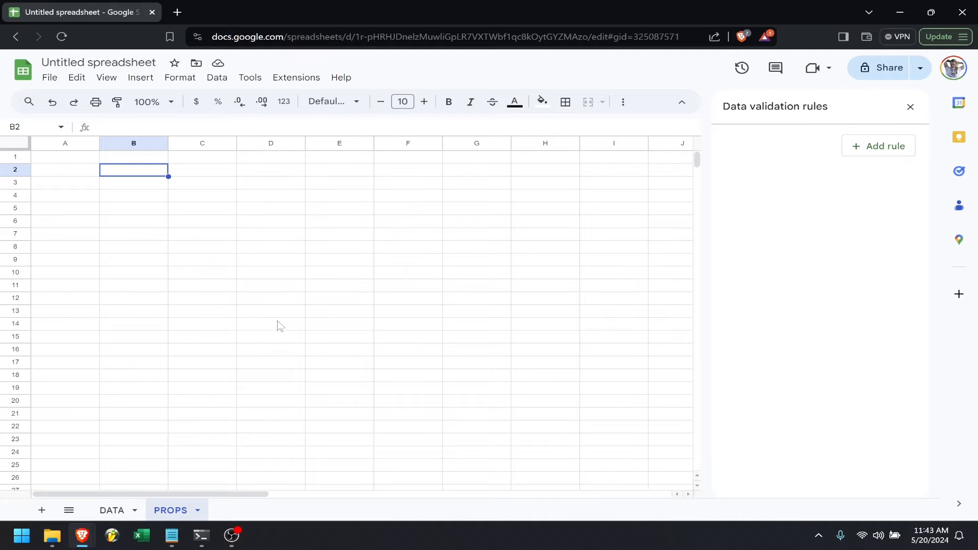
pyautogui.click(885, 152)
pyautogui.click(878, 218)
pyautogui.click(849, 233)
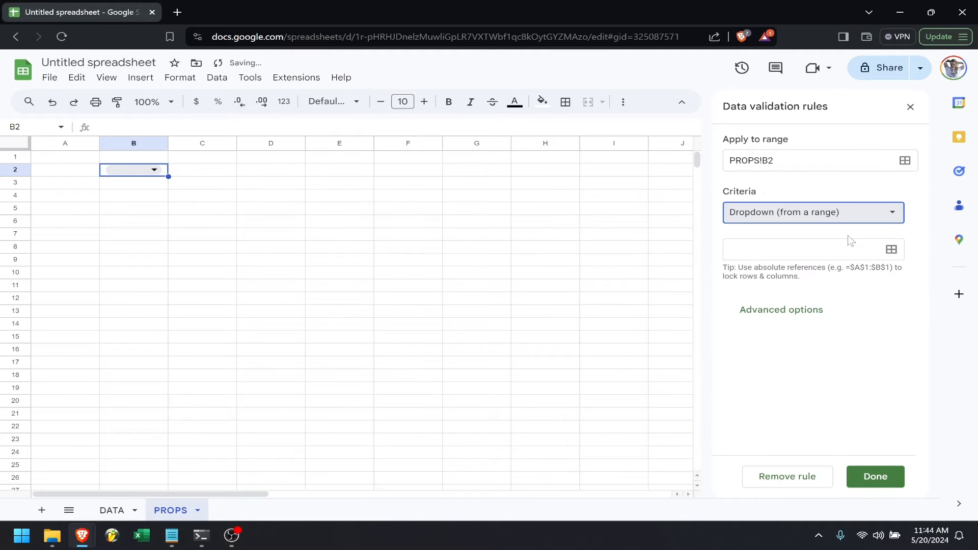
# - Set the dropdown's source range to the team column without its header, DATA!C2:C1000
pyautogui.click(890, 253)
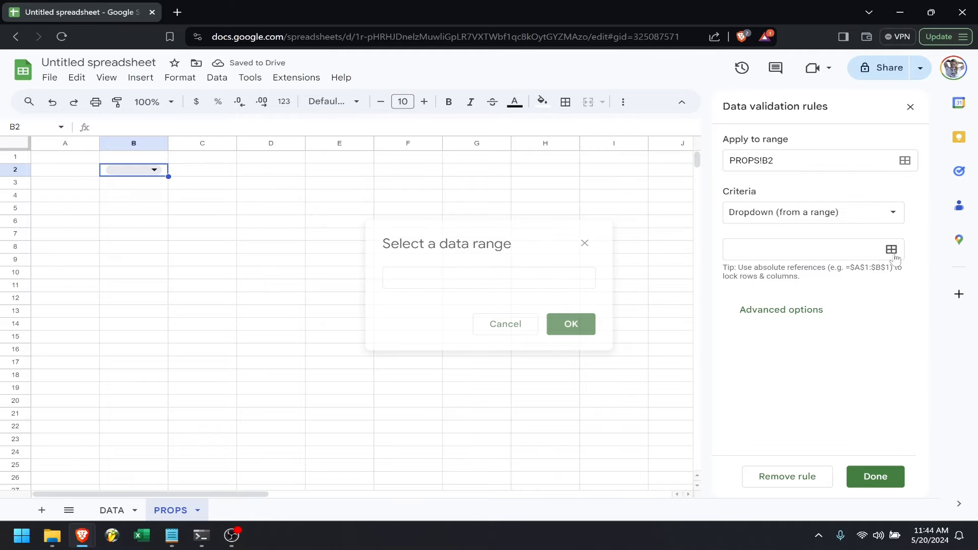
pyautogui.click(112, 510)
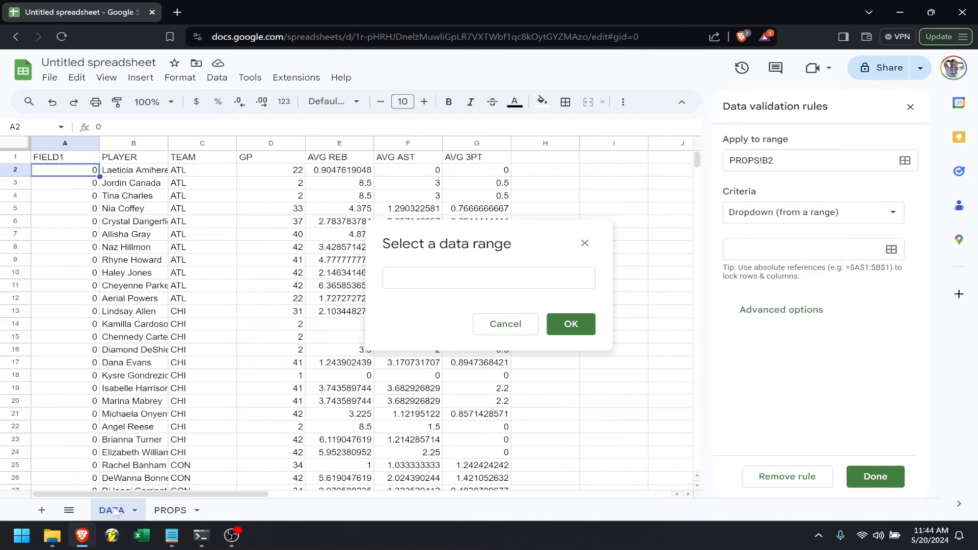
pyautogui.click(185, 144)
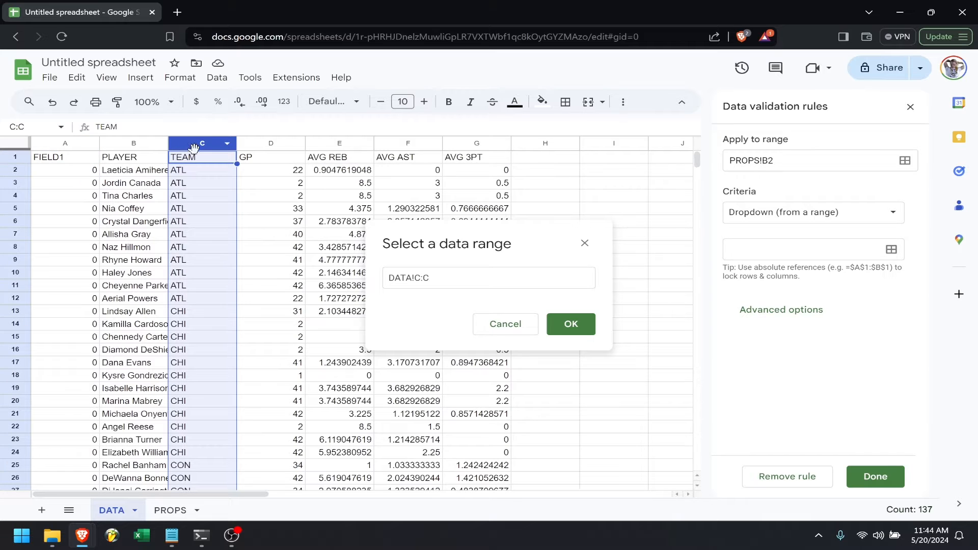
pyautogui.keyDown('ctrl'); pyautogui.click(192, 159); pyautogui.keyUp('ctrl')
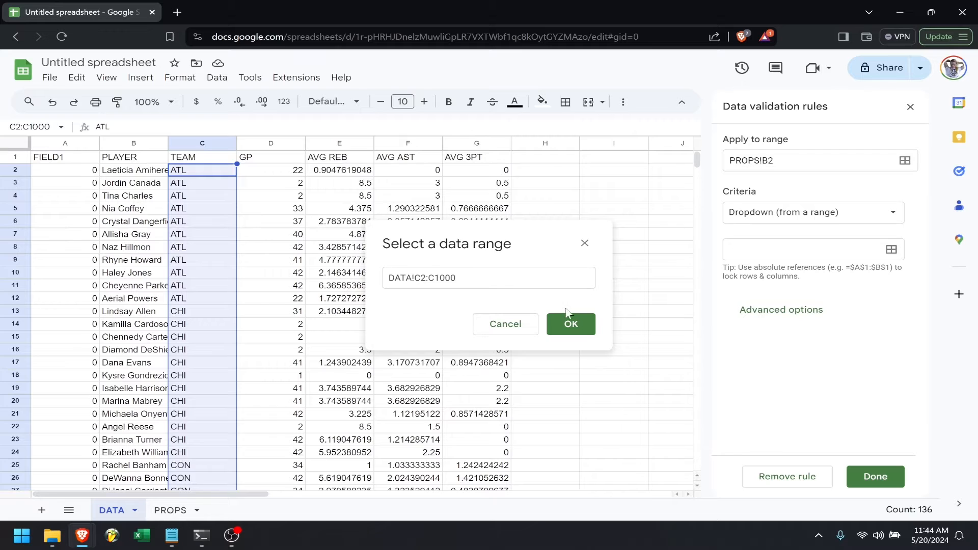
pyautogui.click(571, 323)
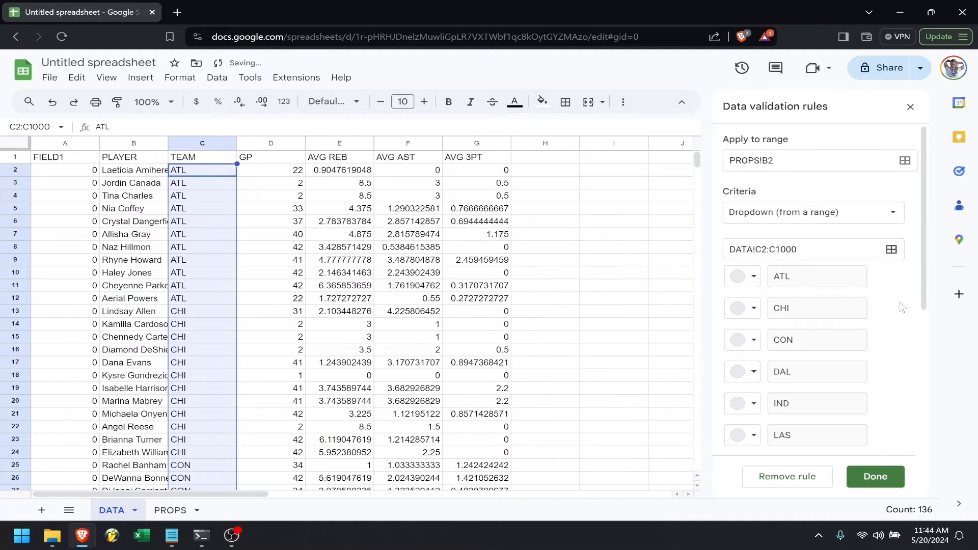
# - Set the dropdown's display style to Arrow, save the validation rule and return to the PROPS sheet
pyautogui.scroll(-5, 798, 315)
pyautogui.click(814, 439)
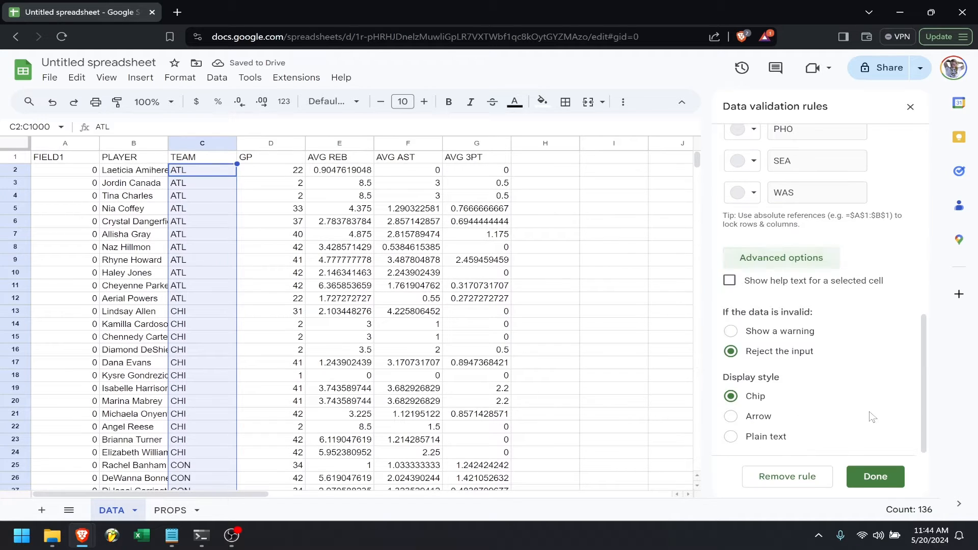
pyautogui.click(731, 416)
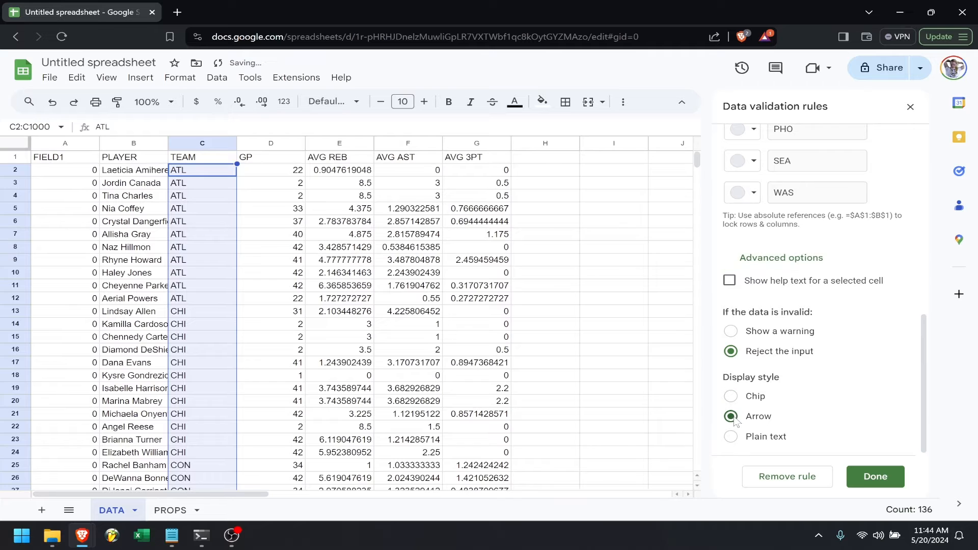
pyautogui.click(886, 478)
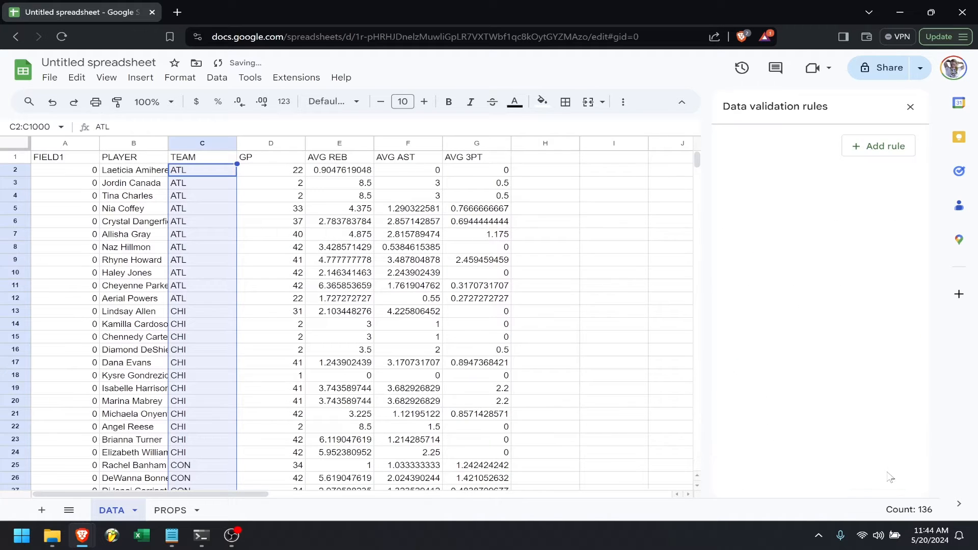
pyautogui.click(910, 106)
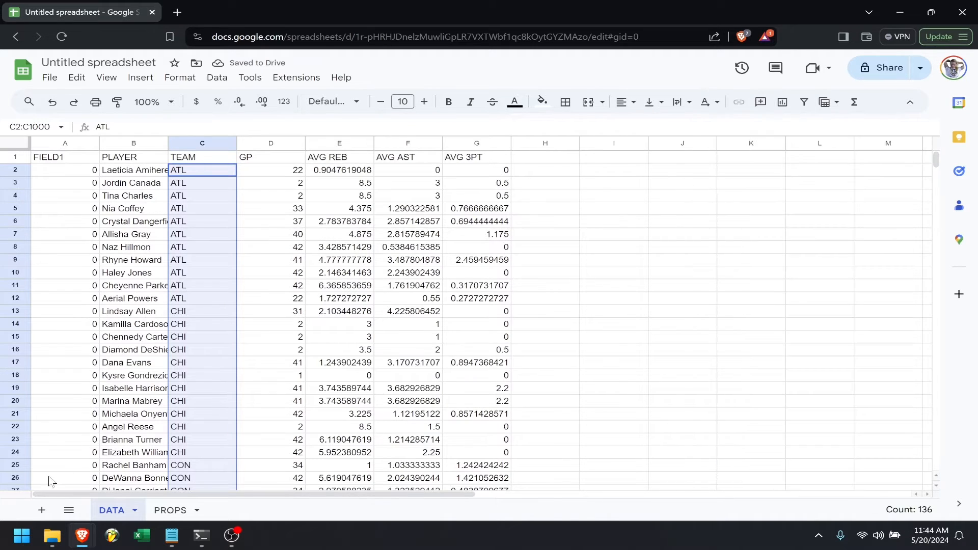
pyautogui.click(170, 510)
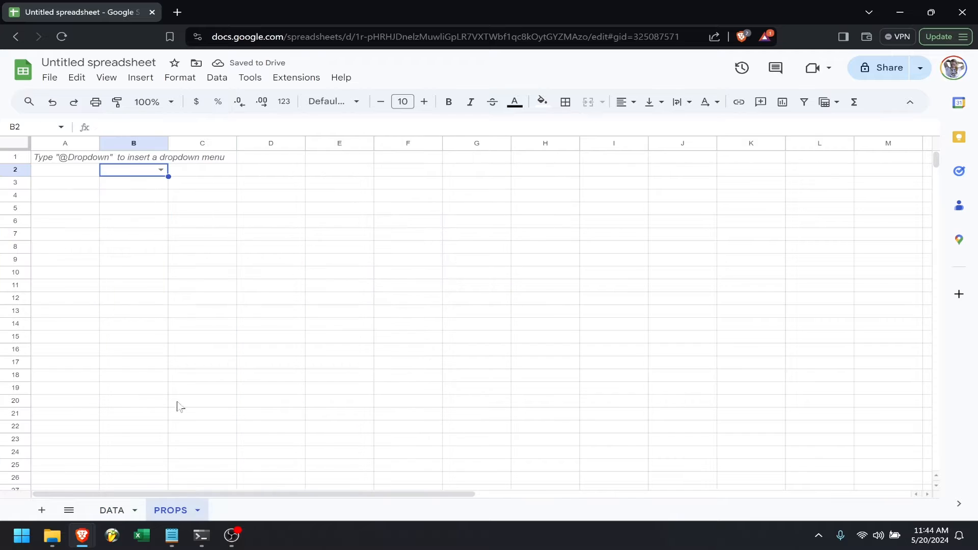
# - Choose the team IND from the dropdown in cell B2 of the PROPS sheet
pyautogui.click(161, 169)
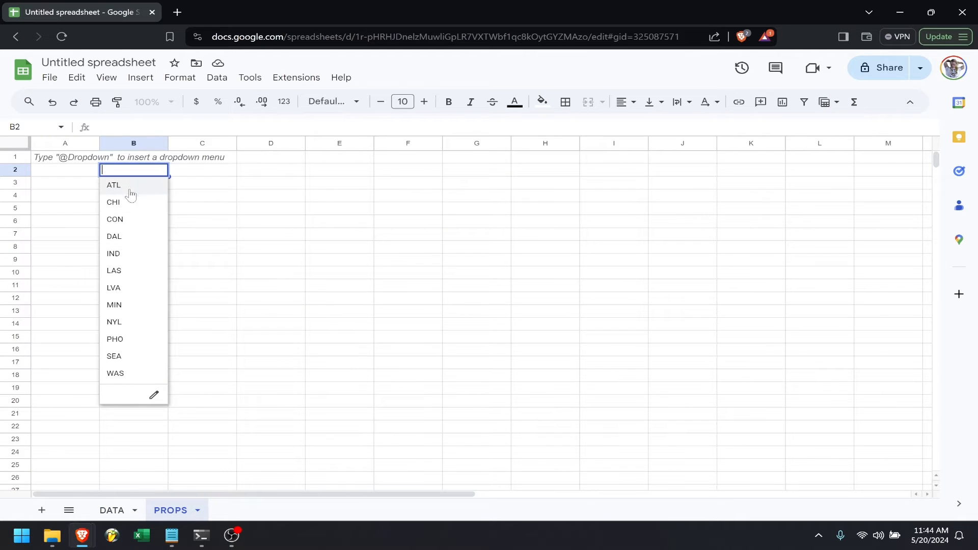
pyautogui.click(135, 253)
# - Copy the team dropdown from B2 to cell B16 and choose the team MIN there
pyautogui.hotkey('ctrl', 'c')
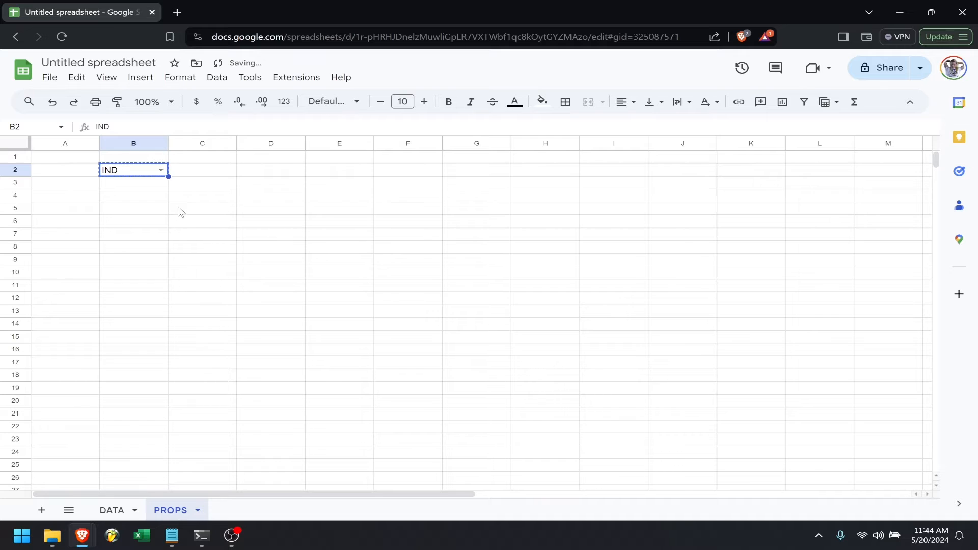
pyautogui.click(153, 184)
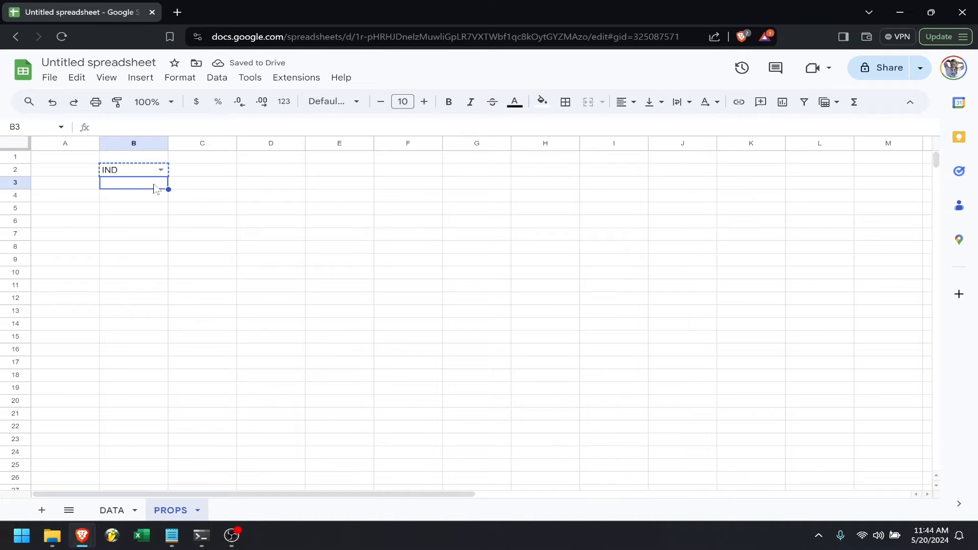
pyautogui.press('Down')
pyautogui.press('Down')
pyautogui.press('Down')
pyautogui.press('Down')
pyautogui.press('Down')
pyautogui.press('Down')
pyautogui.press('Down')
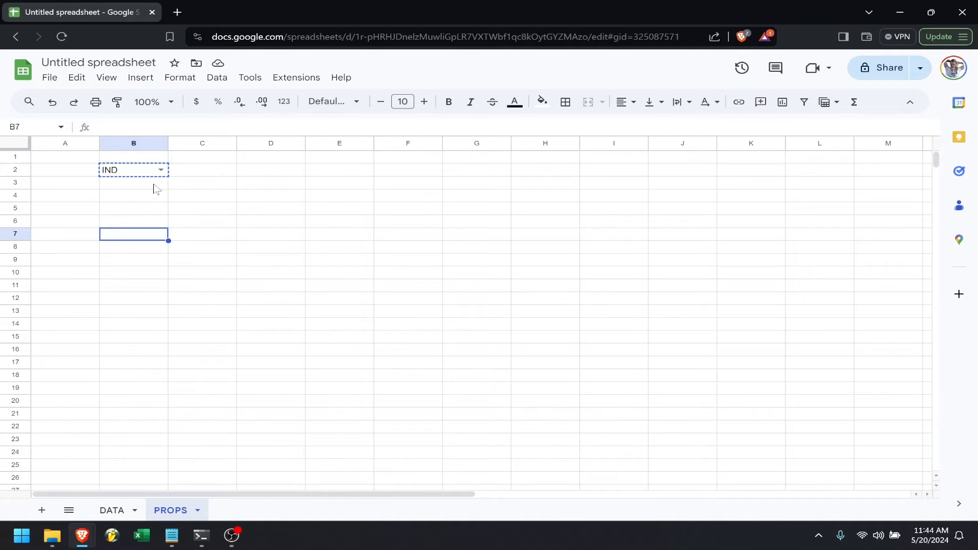
pyautogui.press('Down')
pyautogui.press('Down')
pyautogui.press('Down')
pyautogui.press('Down')
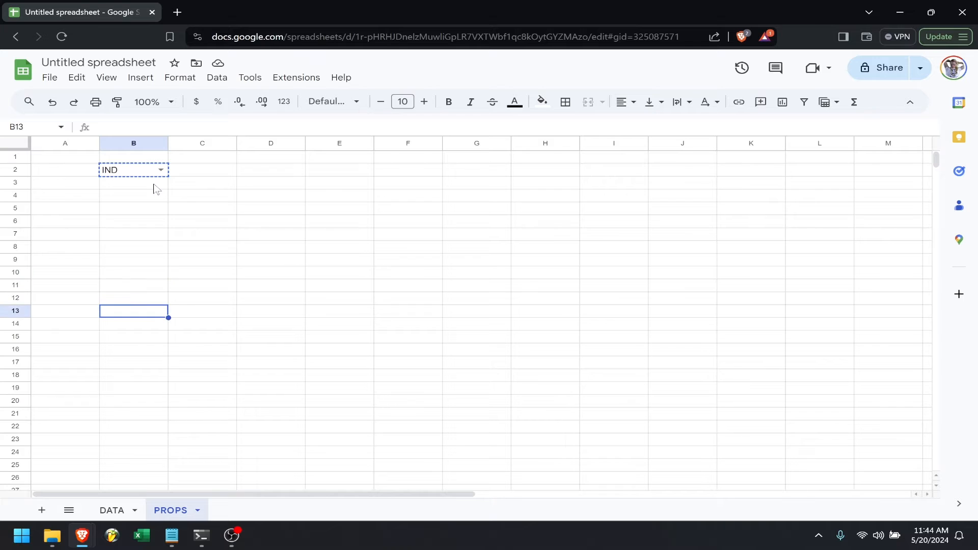
pyautogui.press('Down')
pyautogui.press('Down')
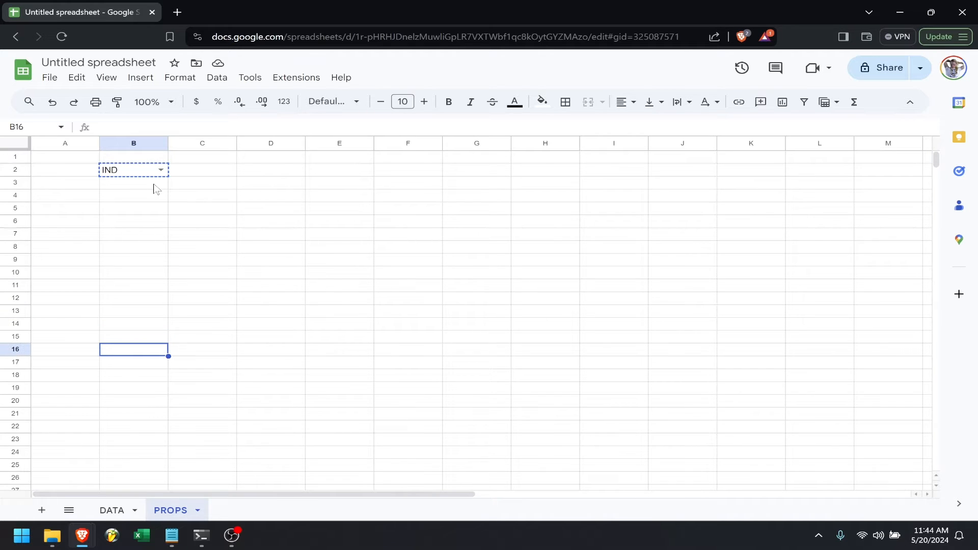
pyautogui.hotkey('ctrl', 'v')
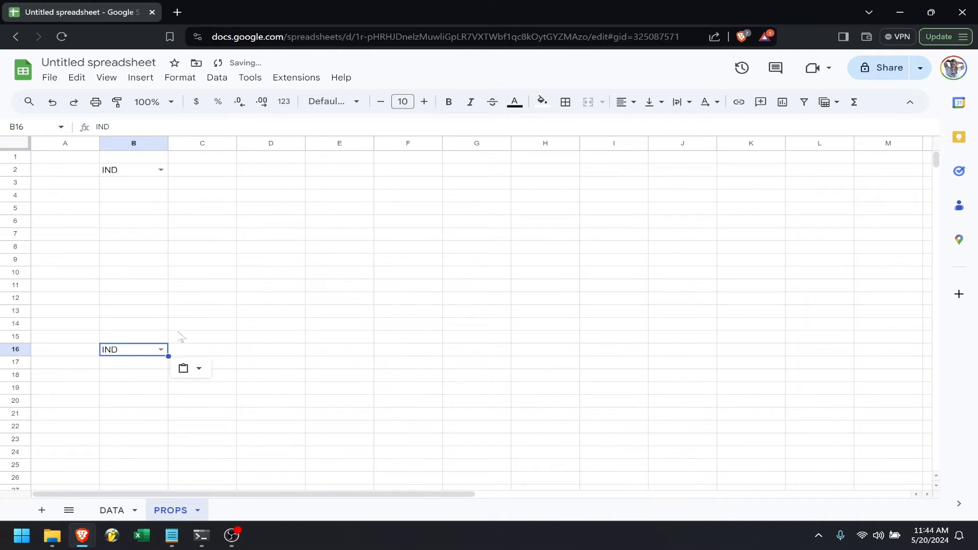
pyautogui.click(161, 350)
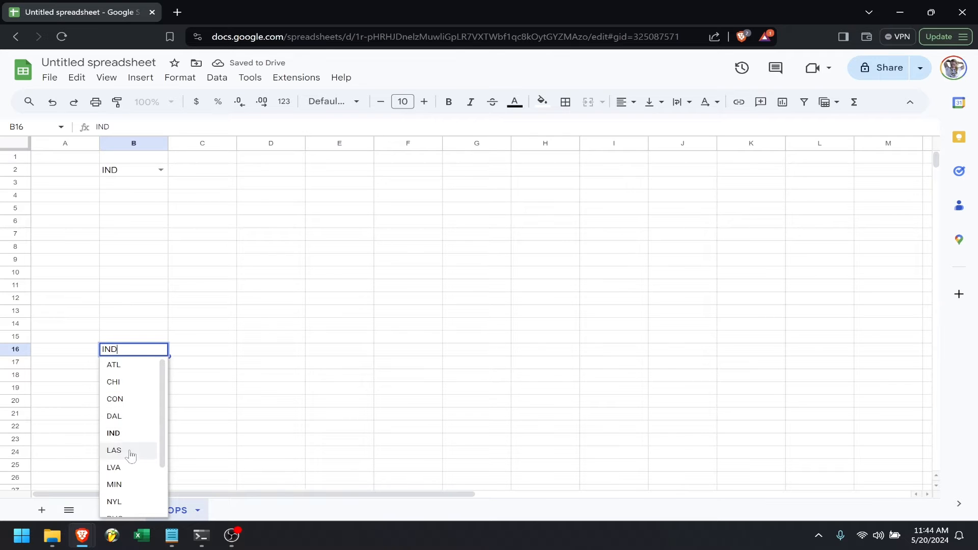
pyautogui.click(121, 484)
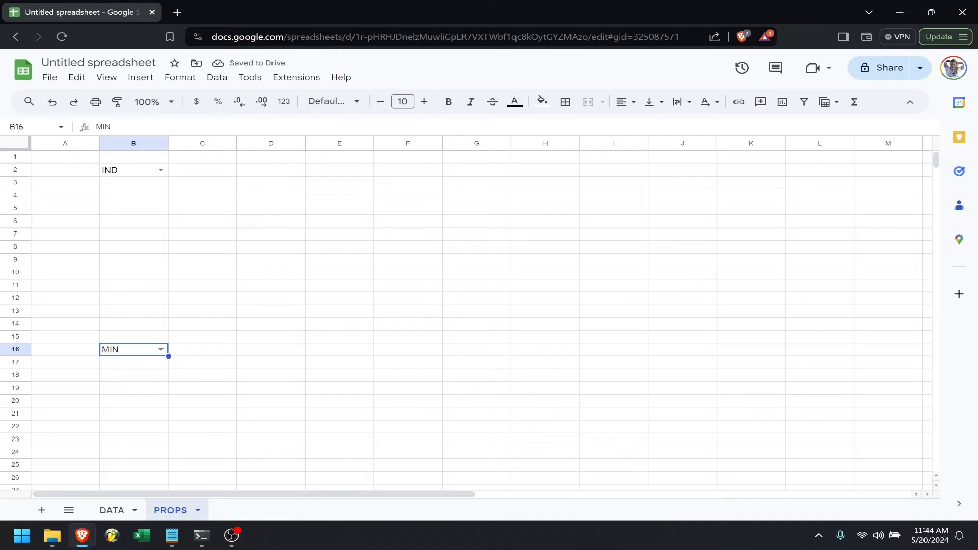
# - List the first selected team's players by entering =FILTER(DATA!B:B,DATA!C:C=B2) in cell B3 of the PROPS sheet
pyautogui.click(137, 186)
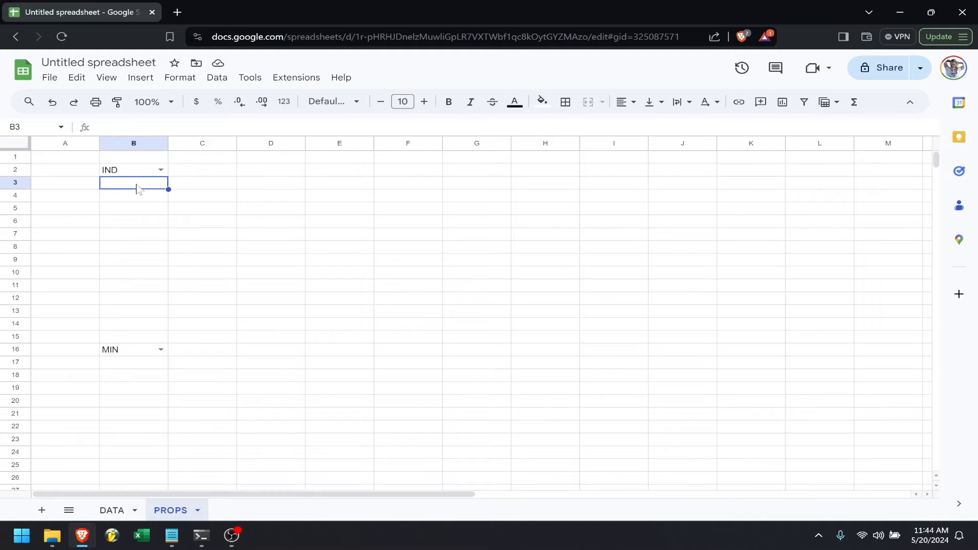
pyautogui.write('=filter')
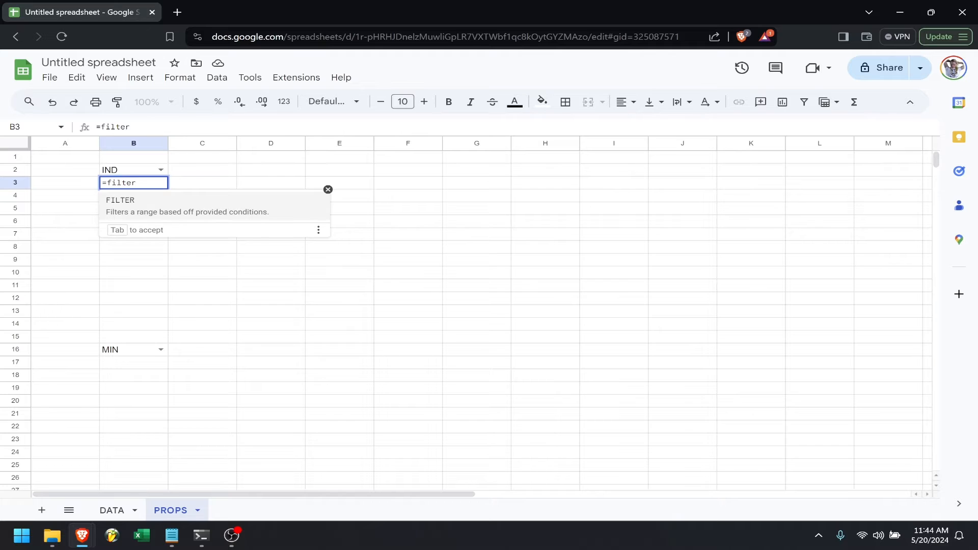
pyautogui.press('Tab')
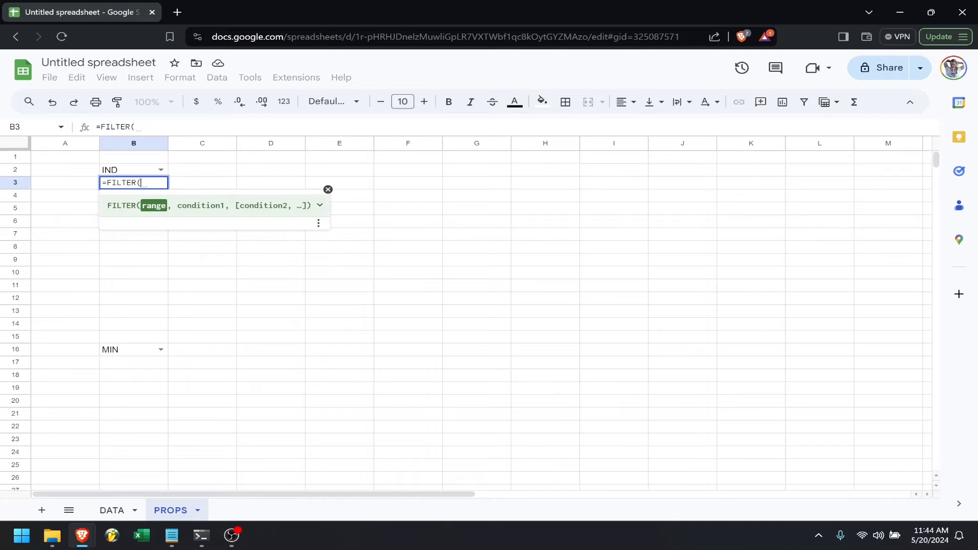
pyautogui.click(113, 510)
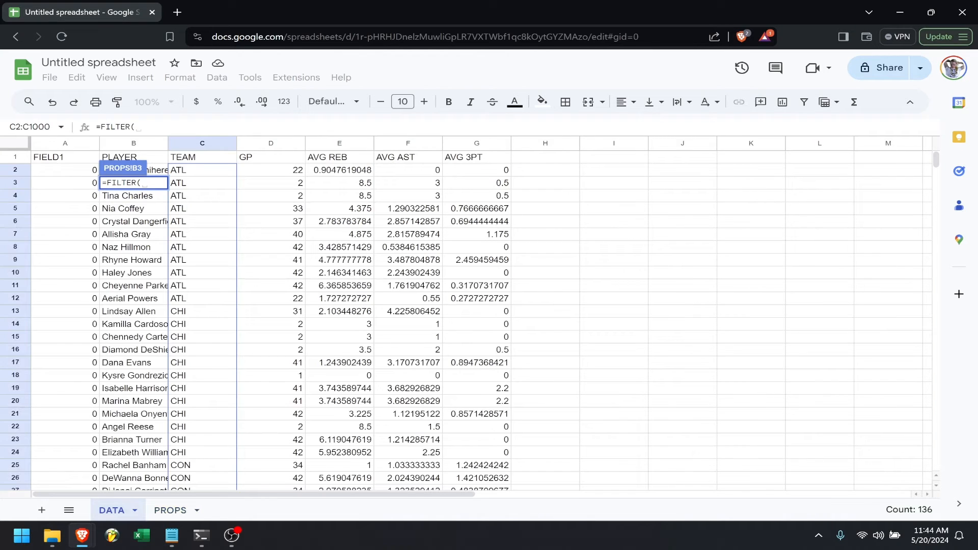
pyautogui.click(133, 144)
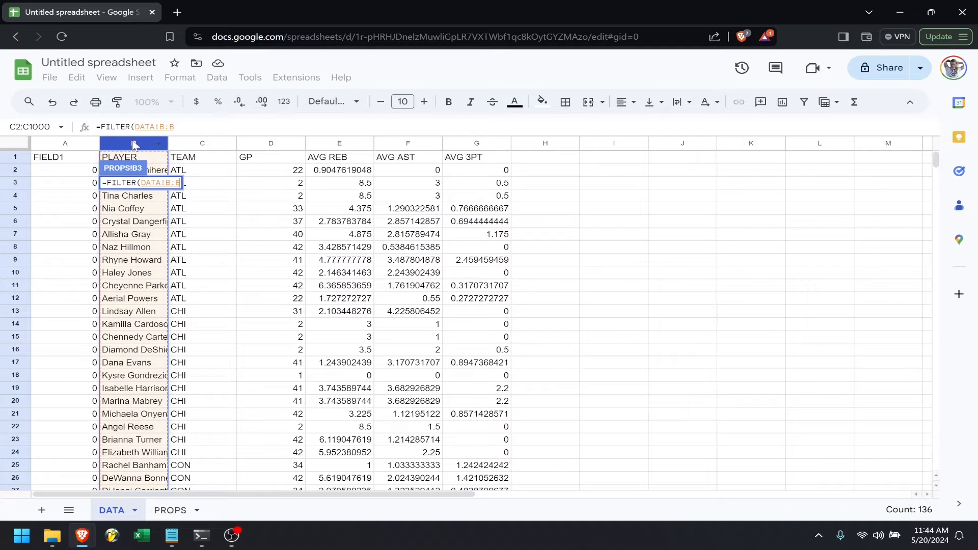
pyautogui.write(',')
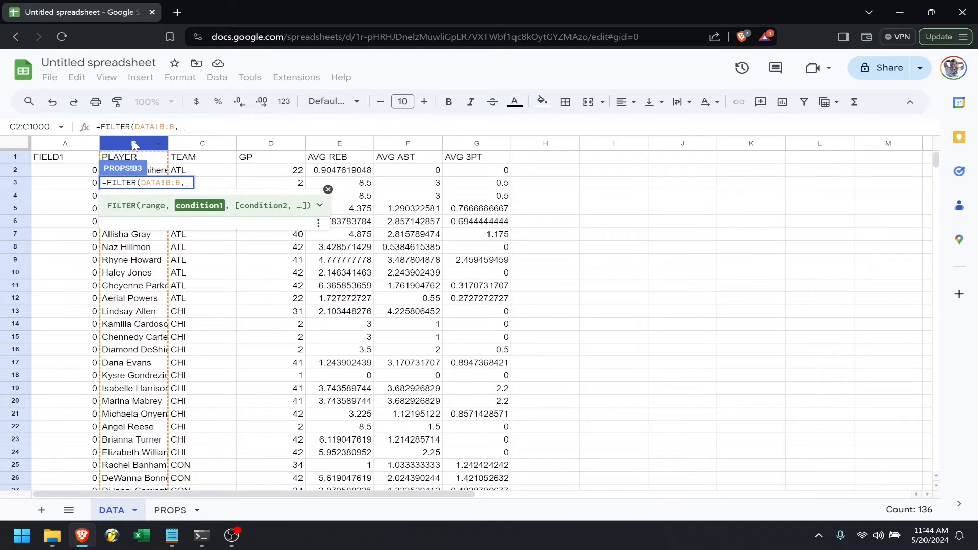
pyautogui.click(202, 145)
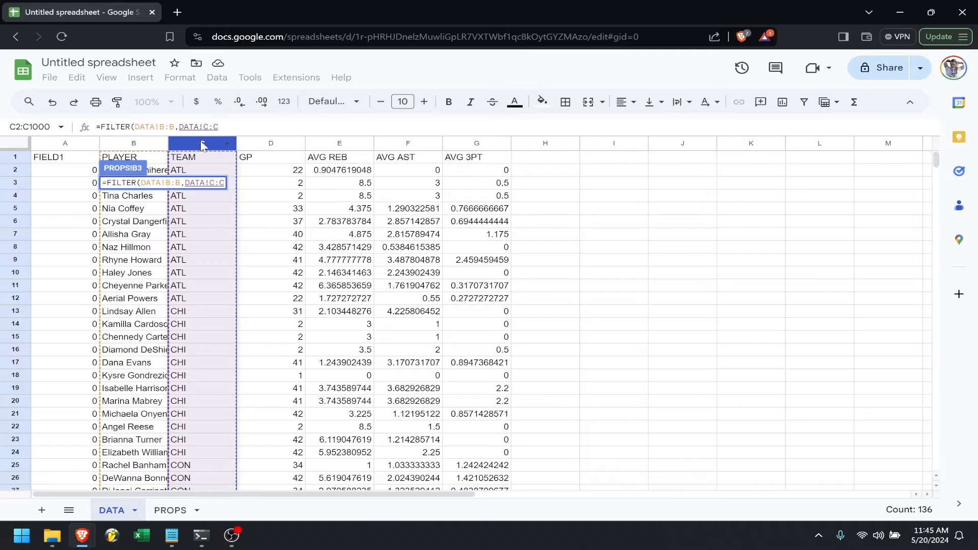
pyautogui.write('=')
pyautogui.click(175, 509)
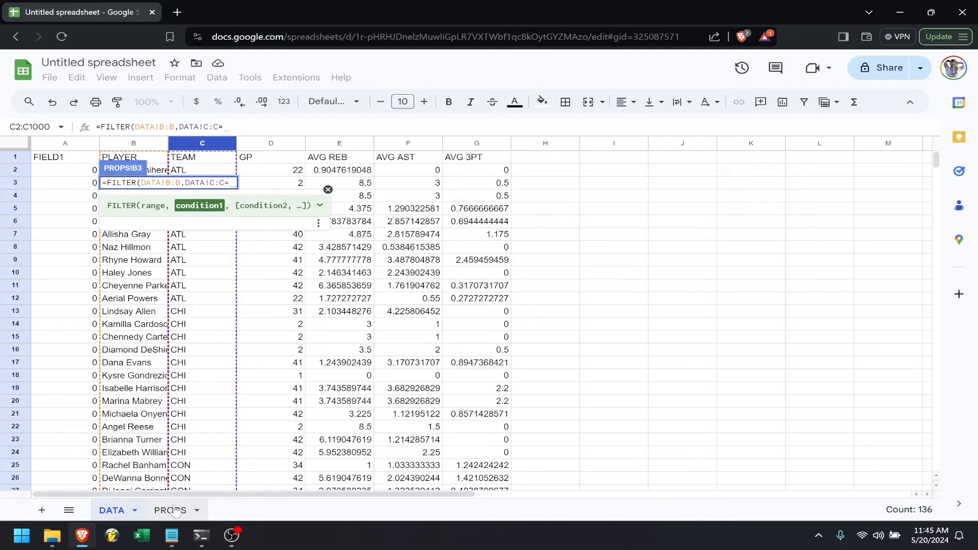
pyautogui.click(153, 175)
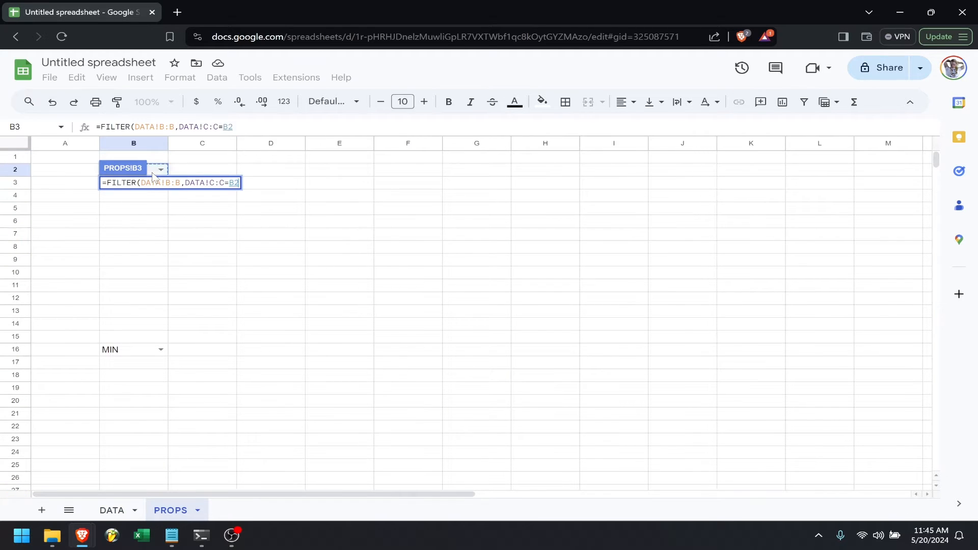
pyautogui.write(')')
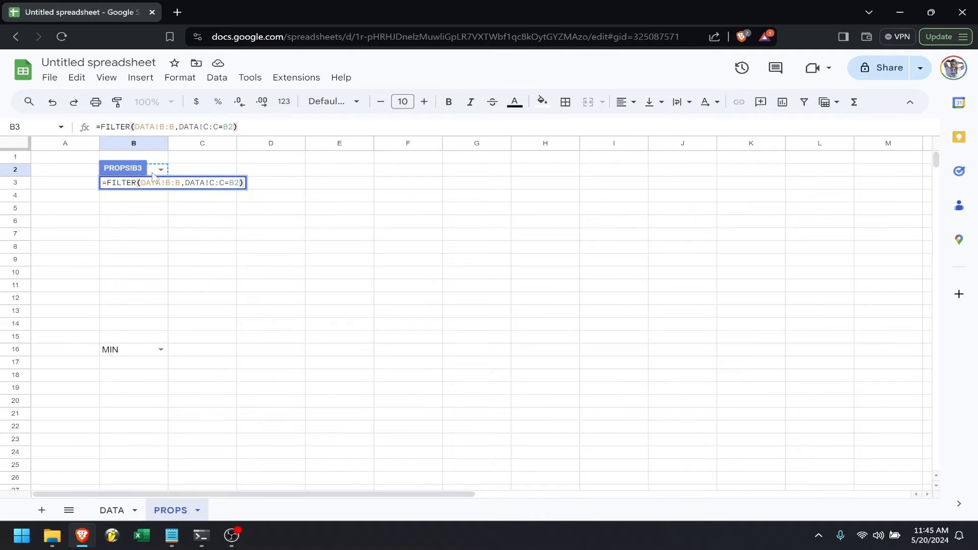
pyautogui.press('Return')
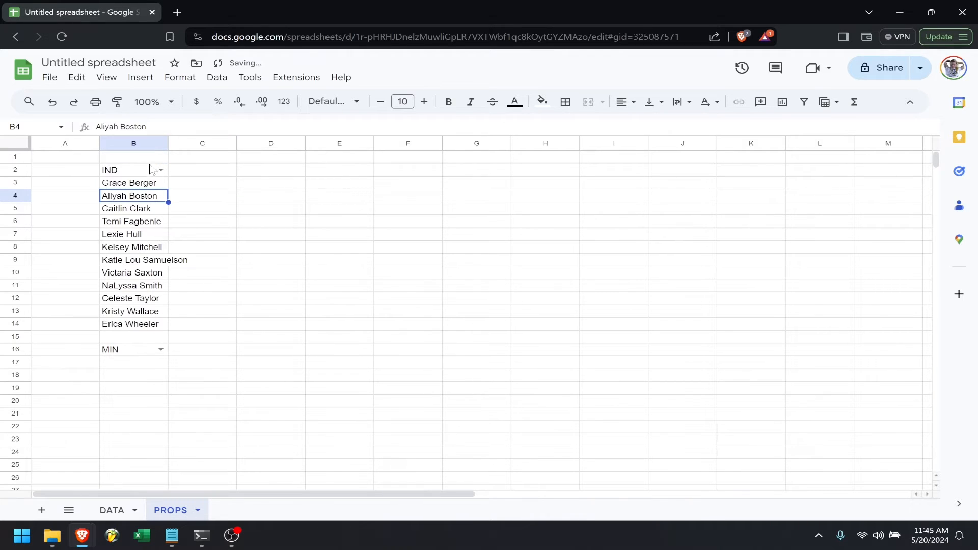
# - Reuse the B3 formula in cell B17 with the second team as its condition: =FILTER(DATA!B:B,DATA!C:C=B16)
pyautogui.click(141, 188)
pyautogui.doubleClick(141, 188)
pyautogui.hotkey('ctrl', 'a')
pyautogui.hotkey('ctrl', 'c')
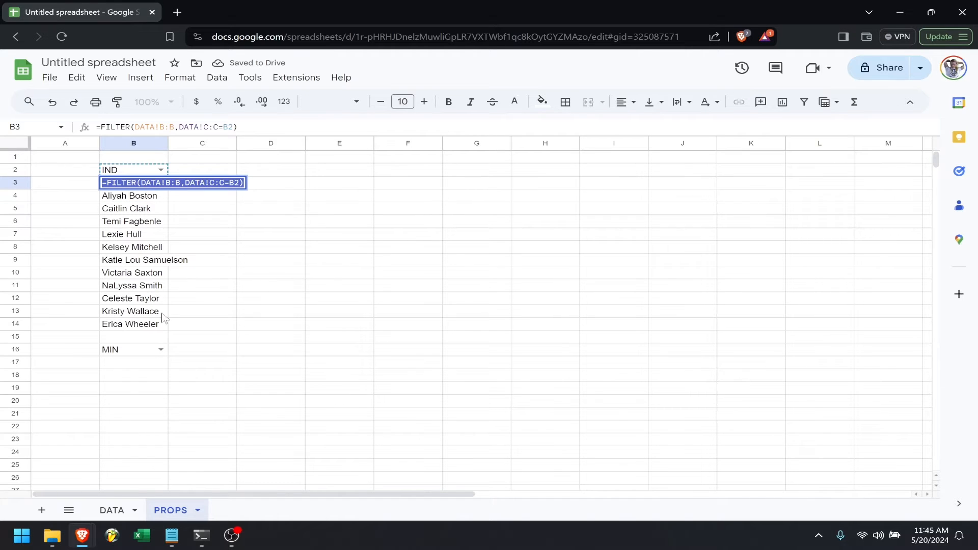
pyautogui.click(148, 371)
pyautogui.doubleClick(148, 370)
pyautogui.hotkey('ctrl', 'v')
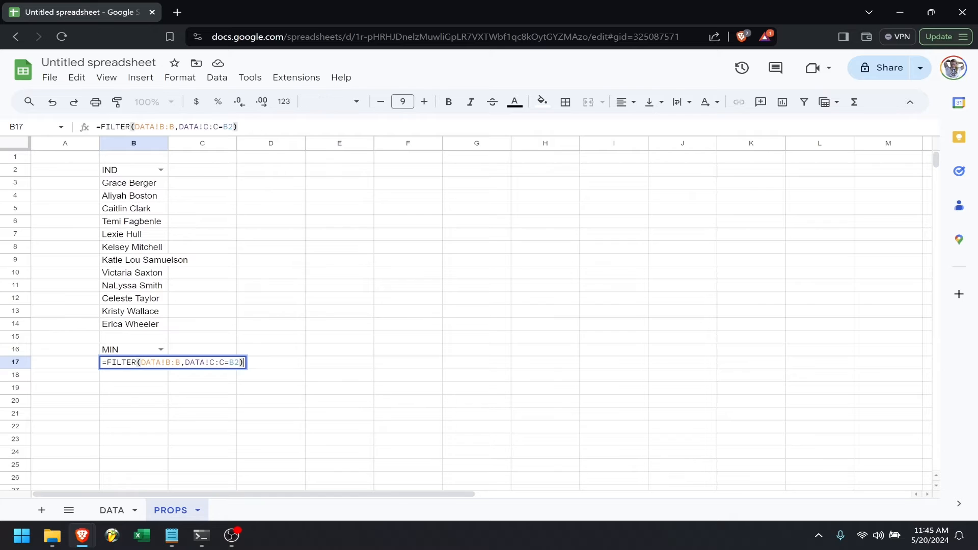
pyautogui.press('Left')
pyautogui.press('BackSpace')
pyautogui.press('BackSpace')
pyautogui.write('B16')
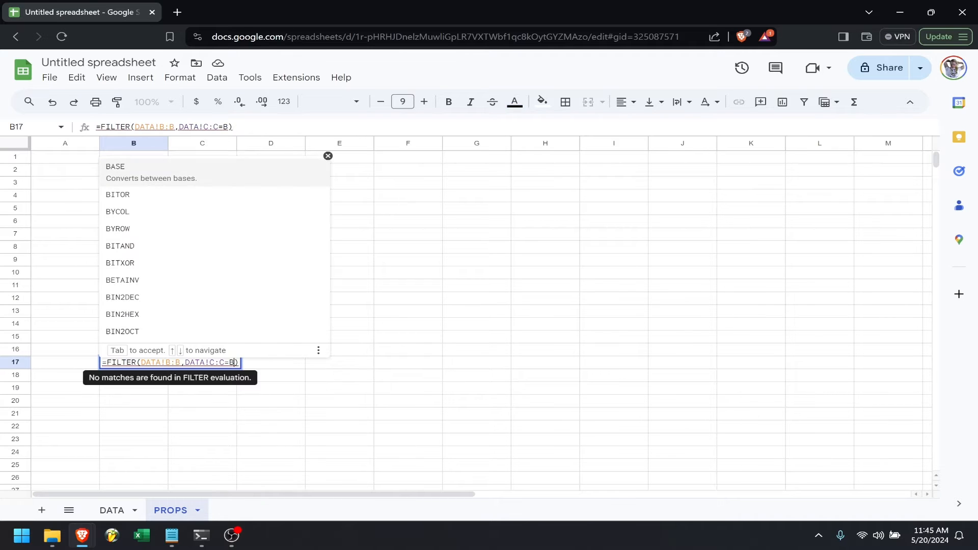
pyautogui.press('Return')
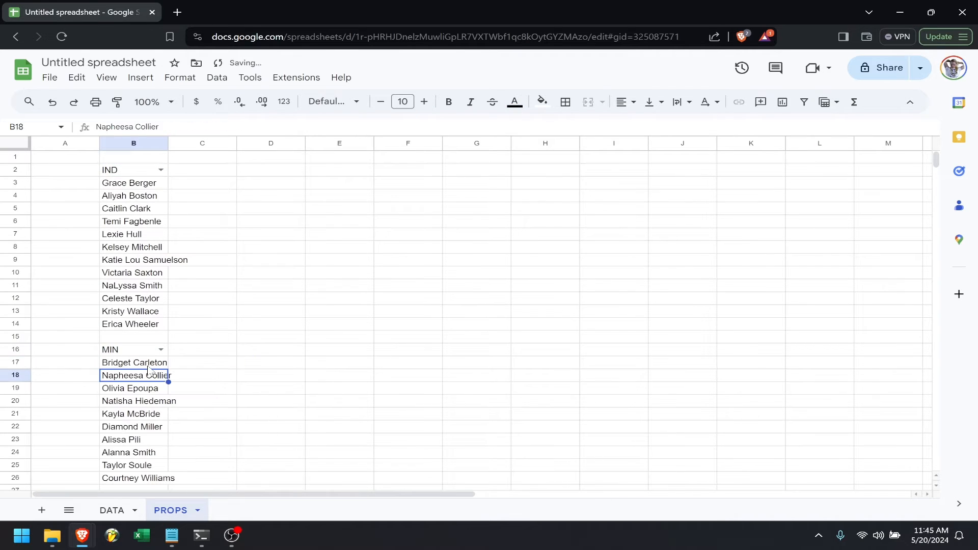
# - Make the two team dropdown cells, B2 and B16, bold and fit column B's width to the player names
pyautogui.click(139, 352)
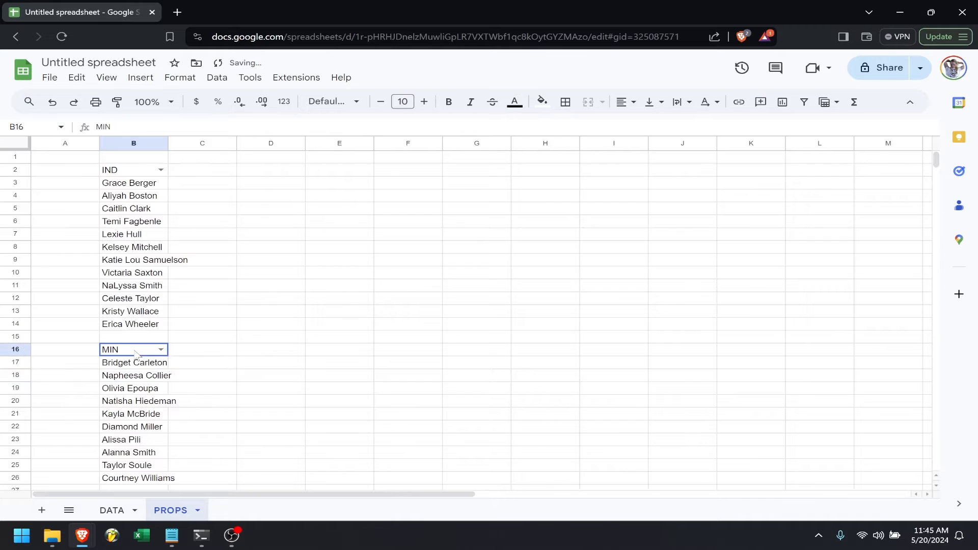
pyautogui.keyDown('ctrl'); pyautogui.click(141, 174); pyautogui.keyUp('ctrl')
pyautogui.hotkey('ctrl', 'b')
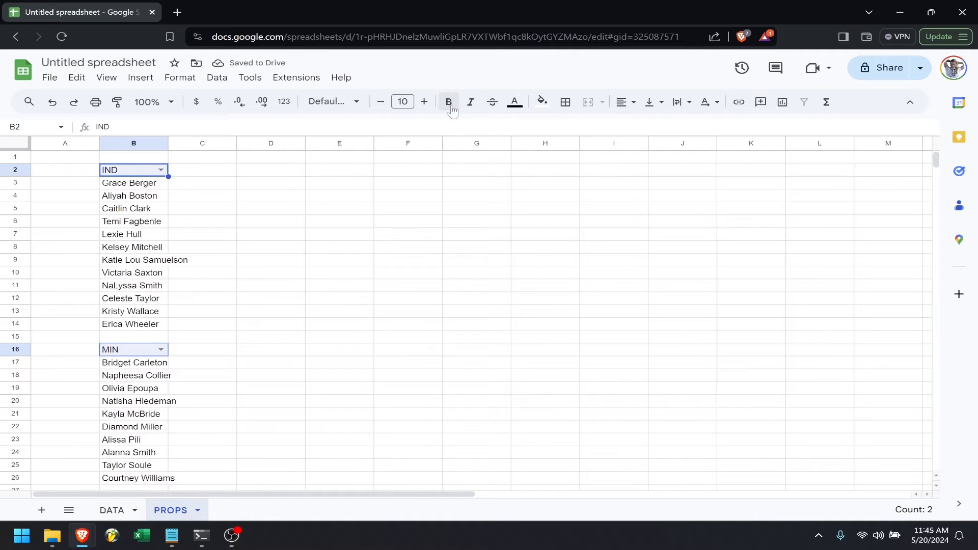
pyautogui.doubleClick(168, 143)
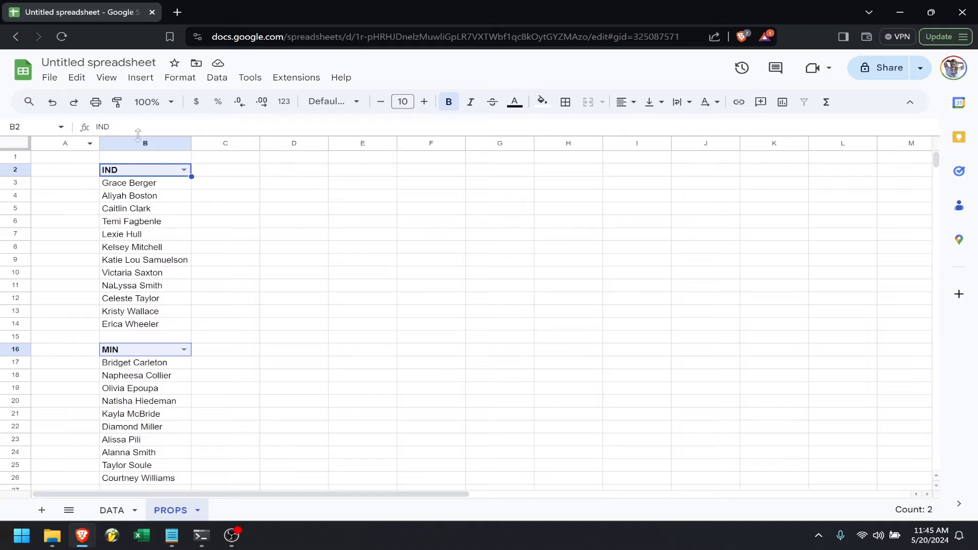
# - Enter the headers 3PT LINE, AVG, UNDER, OVER, UN ODDS and OV ODDS in cells C2 to H2
pyautogui.click(227, 175)
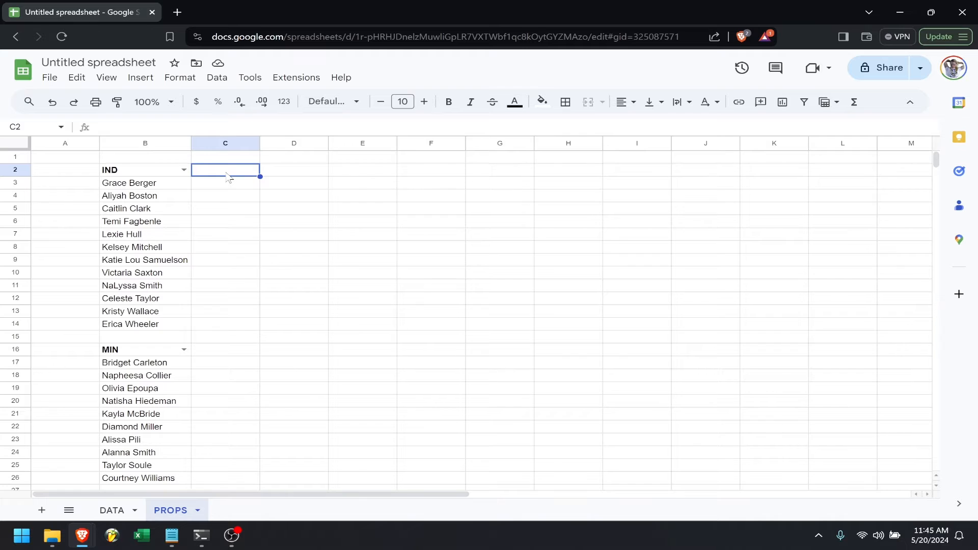
pyautogui.write('3PT LINE')
pyautogui.press('Tab')
pyautogui.write('AVG')
pyautogui.press('Tab')
pyautogui.write('UNDER')
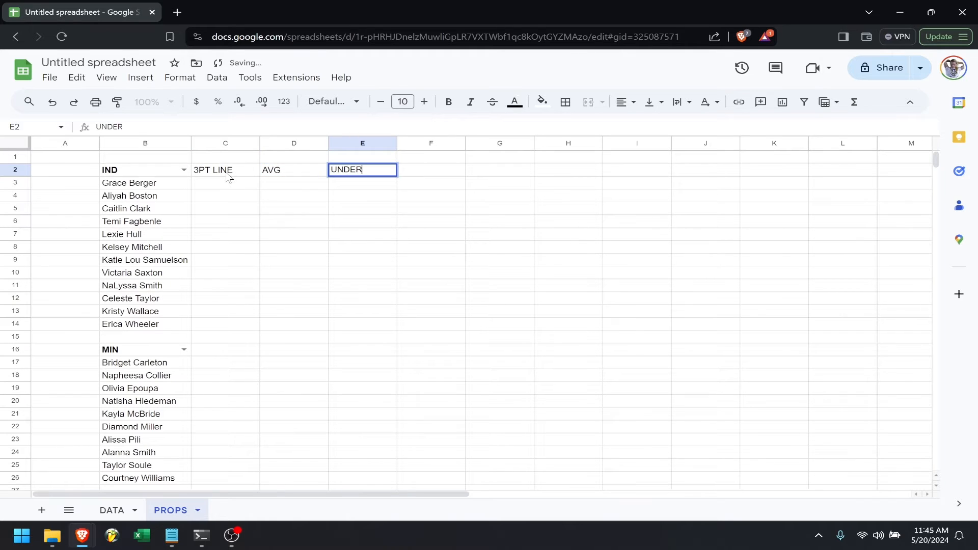
pyautogui.press('Tab')
pyautogui.write('OVER')
pyautogui.press('Tab')
pyautogui.write('U')
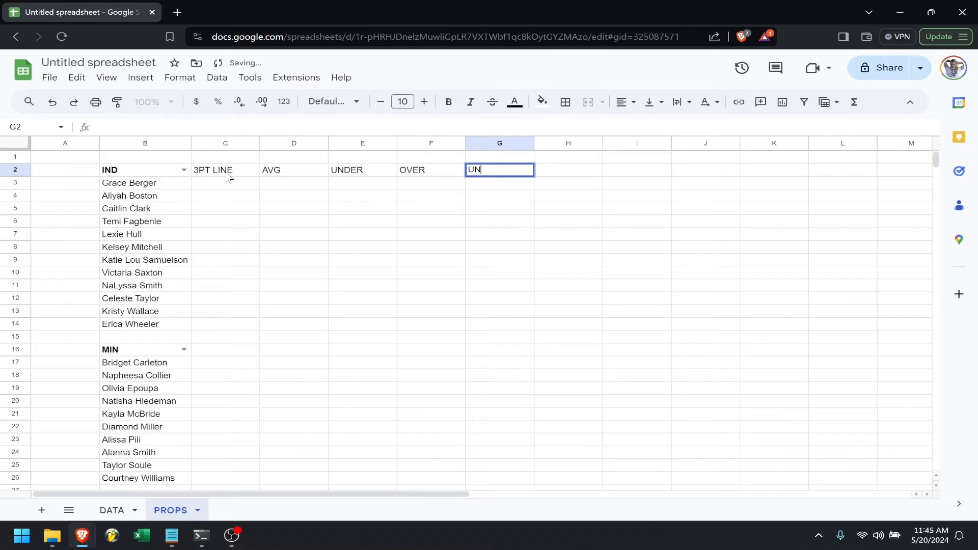
pyautogui.write('N ODDS')
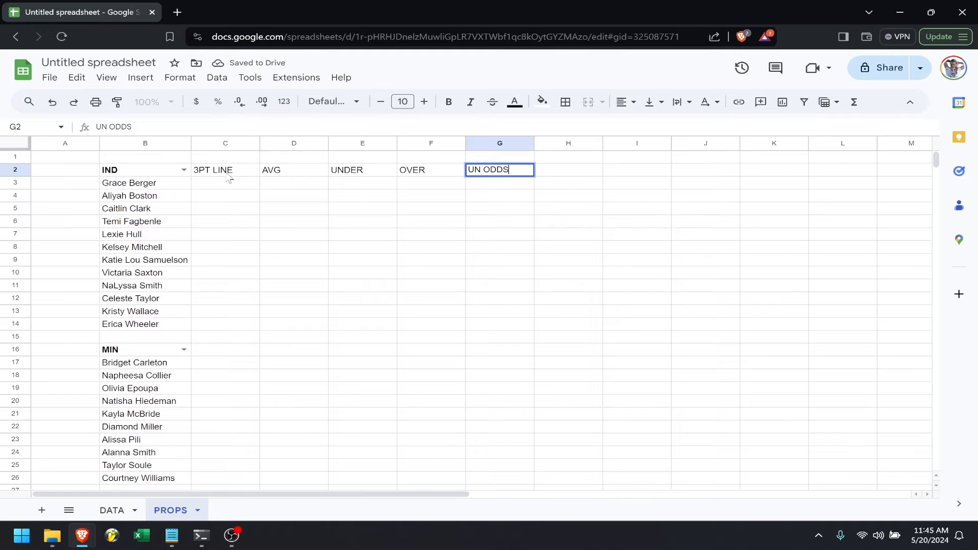
pyautogui.press('Tab')
pyautogui.write('OV ODDS')
# - Make the header cells C2:H2 bold
pyautogui.hotkey('shift', 'Left')
pyautogui.hotkey('shift', 'Left')
pyautogui.hotkey('shift', 'Left')
pyautogui.hotkey('shift', 'Left')
pyautogui.hotkey('shift', 'Left')
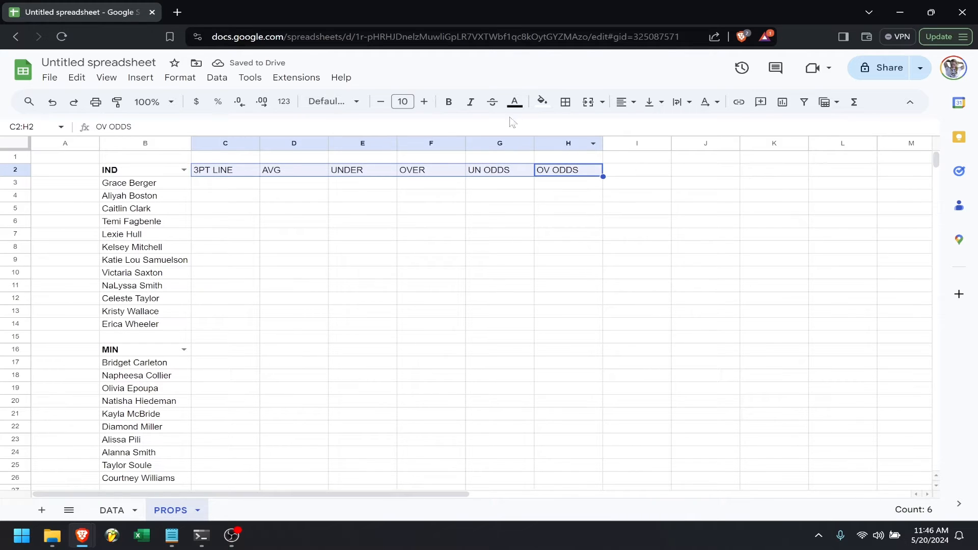
pyautogui.click(455, 106)
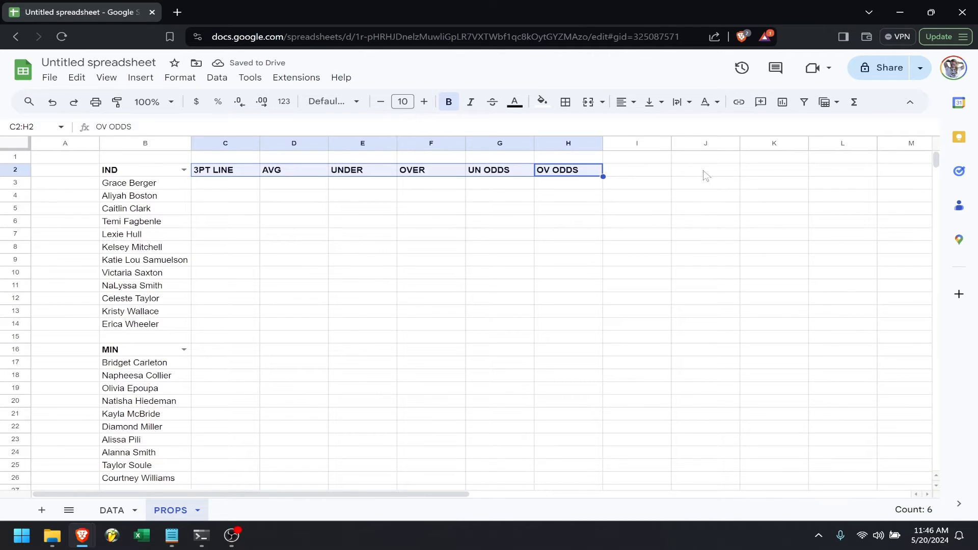
# - Copy the header block C2:H2 to J2 and rename its first header REB LINE
pyautogui.hotkey('ctrl', 'c')
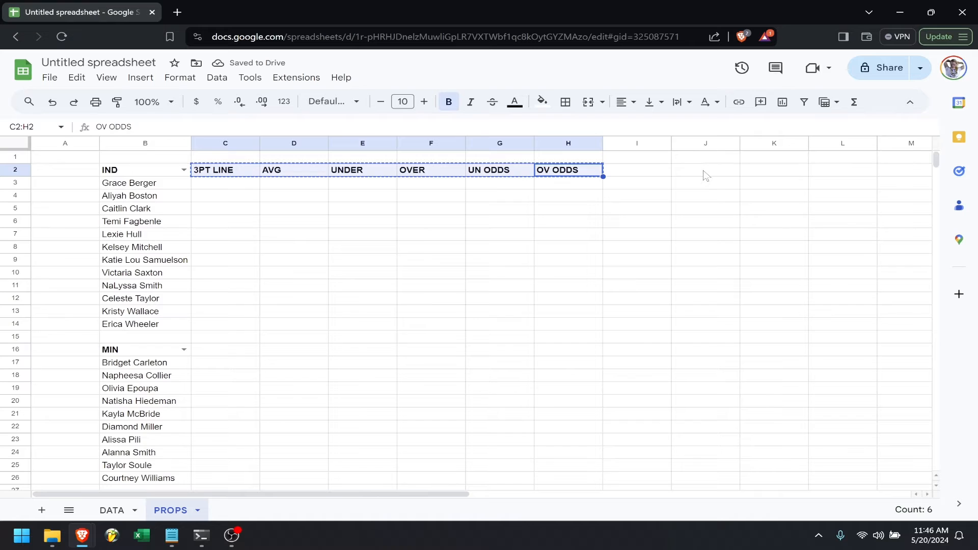
pyautogui.click(705, 174)
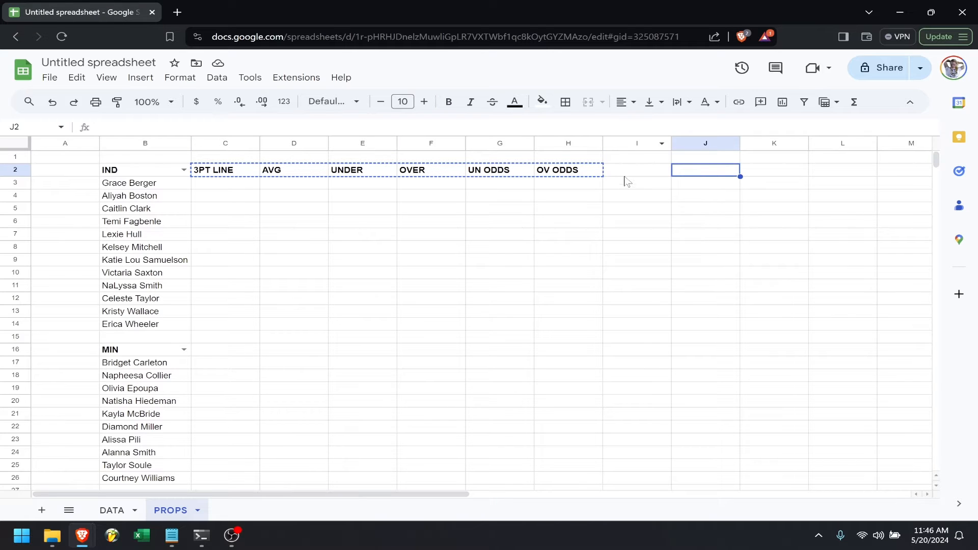
pyautogui.hotkey('ctrl', 'v')
pyautogui.click(705, 175)
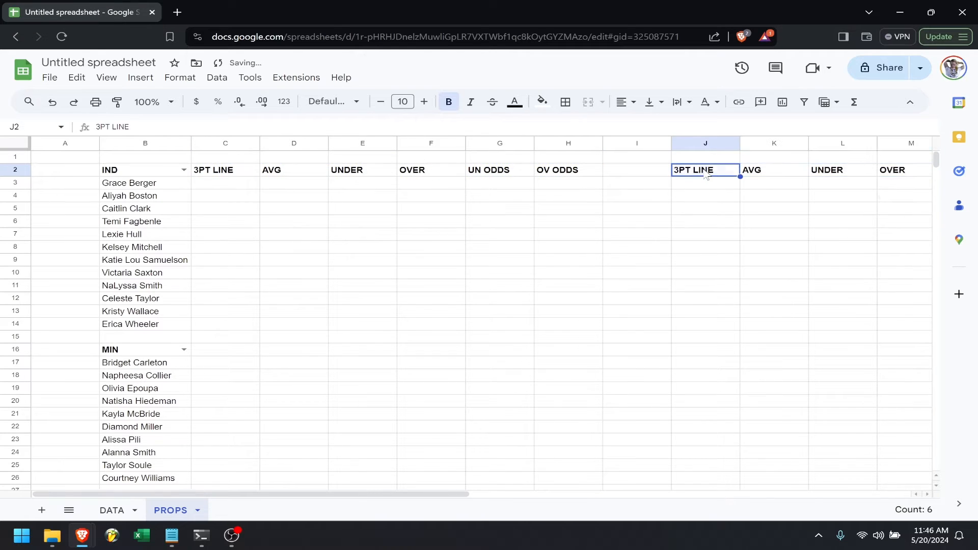
pyautogui.write('REB LINE')
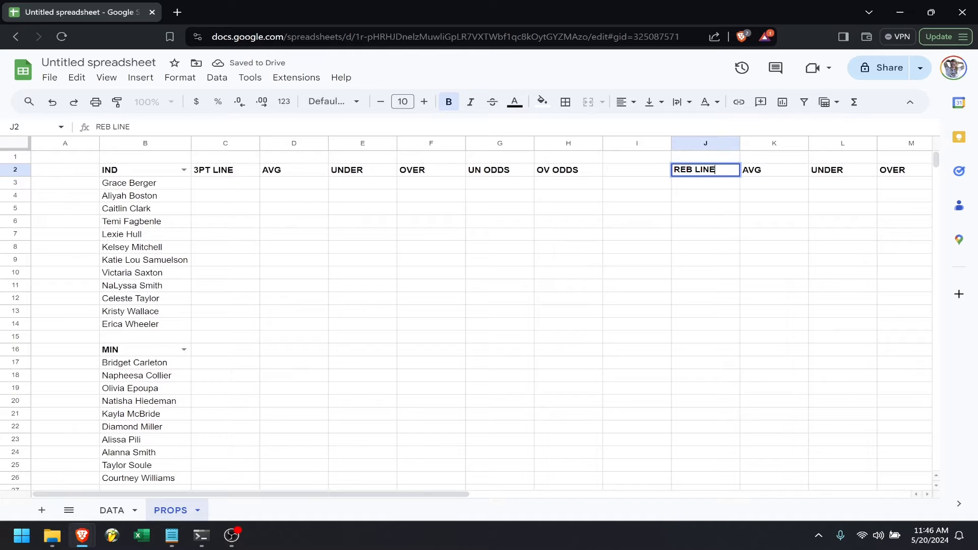
pyautogui.press('Return')
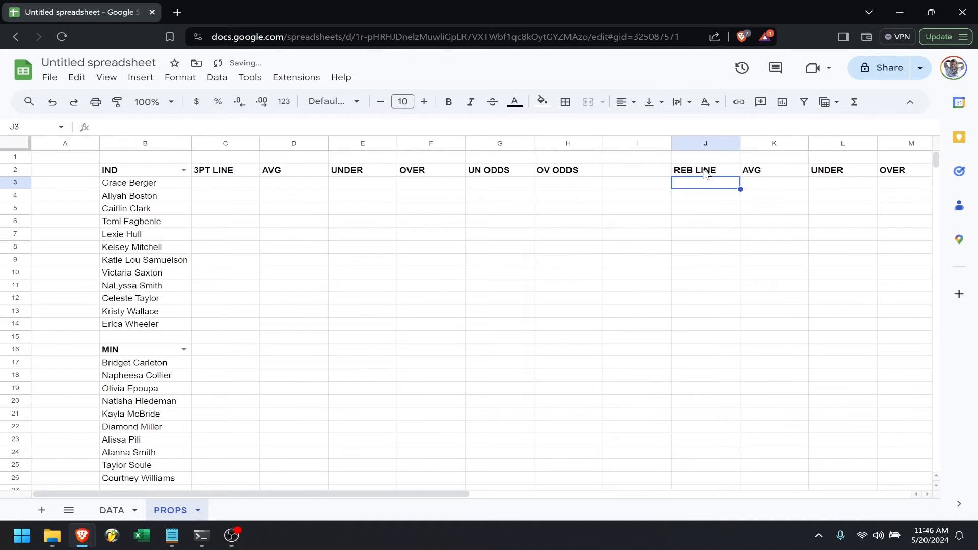
# - Paste the same header block at Q2 and rename its first header AST LINE
pyautogui.hscroll(5, 706, 175)
pyautogui.click(694, 172)
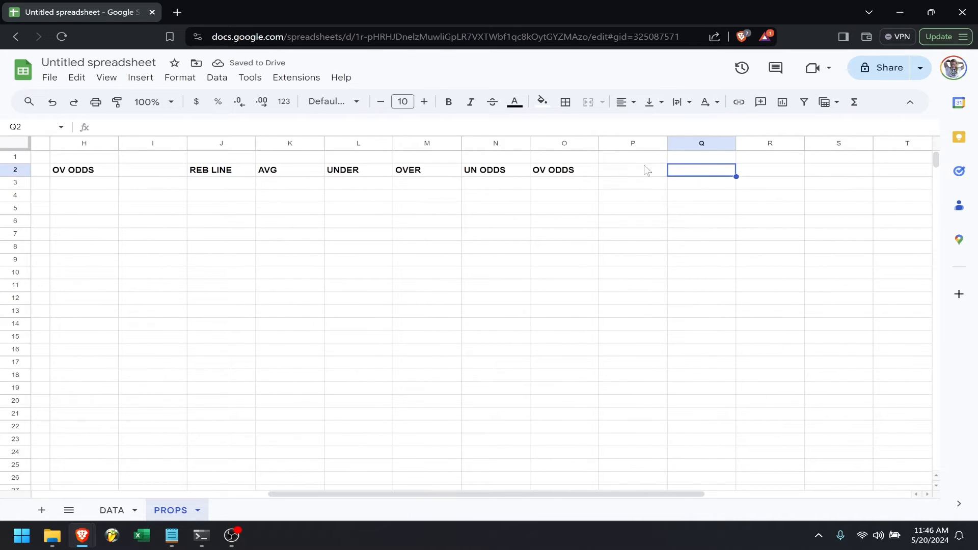
pyautogui.hotkey('ctrl', 'v')
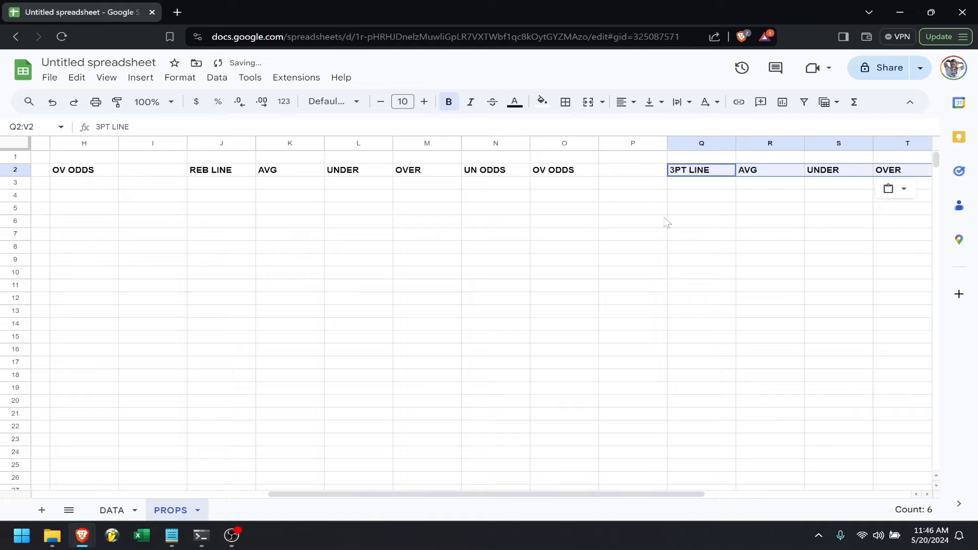
pyautogui.click(715, 175)
pyautogui.write('AST LINE')
pyautogui.press('Return')
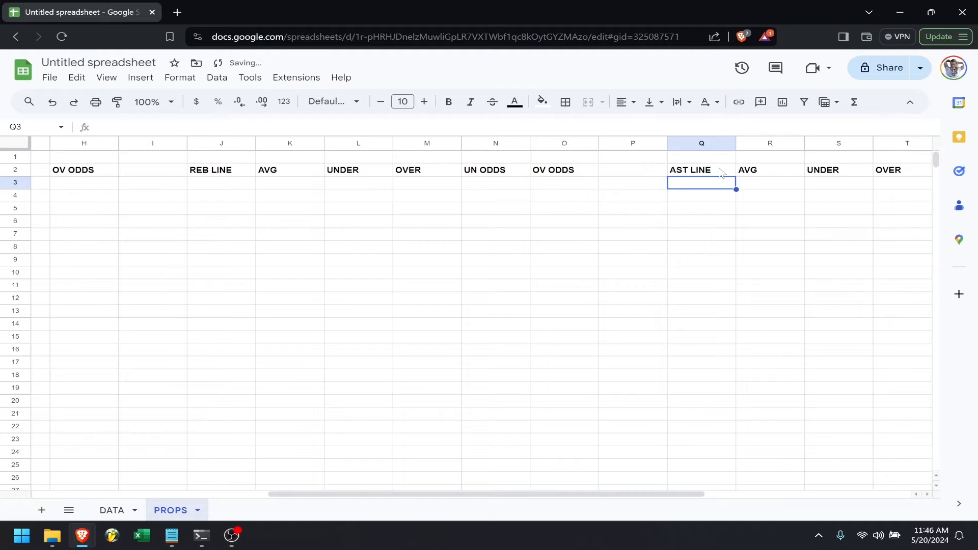
# - Resize columns C through V to a width of 65 pixels
pyautogui.hscroll(5, 720, 173)
pyautogui.click(787, 146)
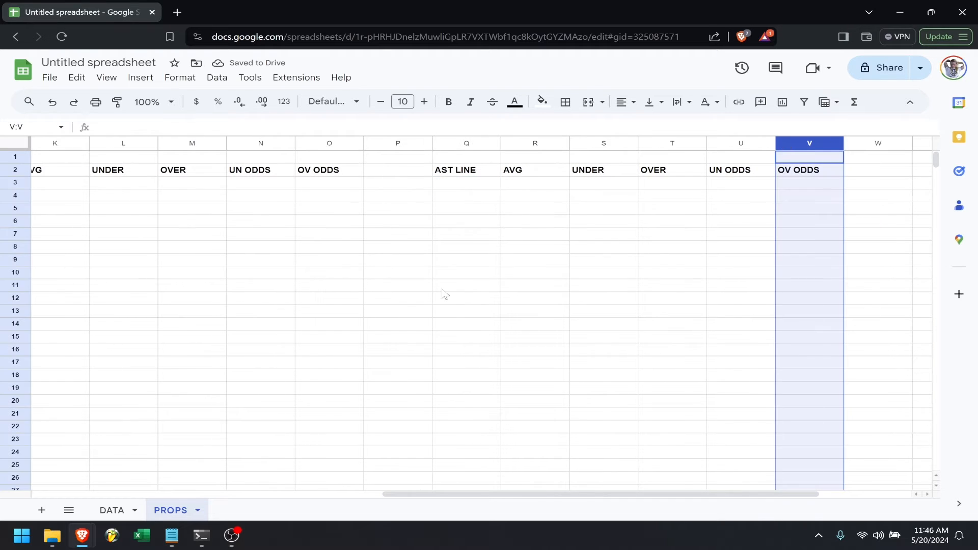
pyautogui.hscroll(-5, 444, 293)
pyautogui.keyDown('shift'); pyautogui.click(224, 144); pyautogui.keyUp('shift')
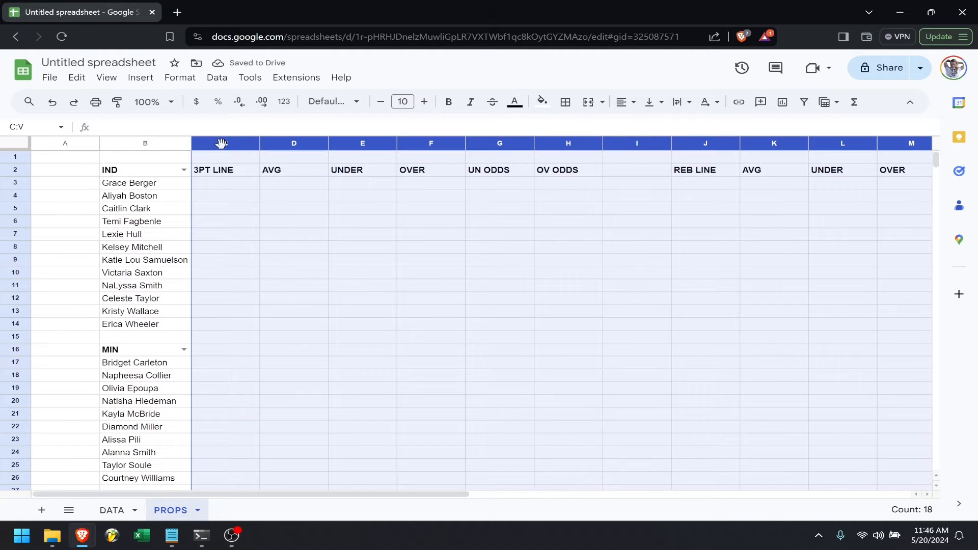
pyautogui.rightClick(222, 142)
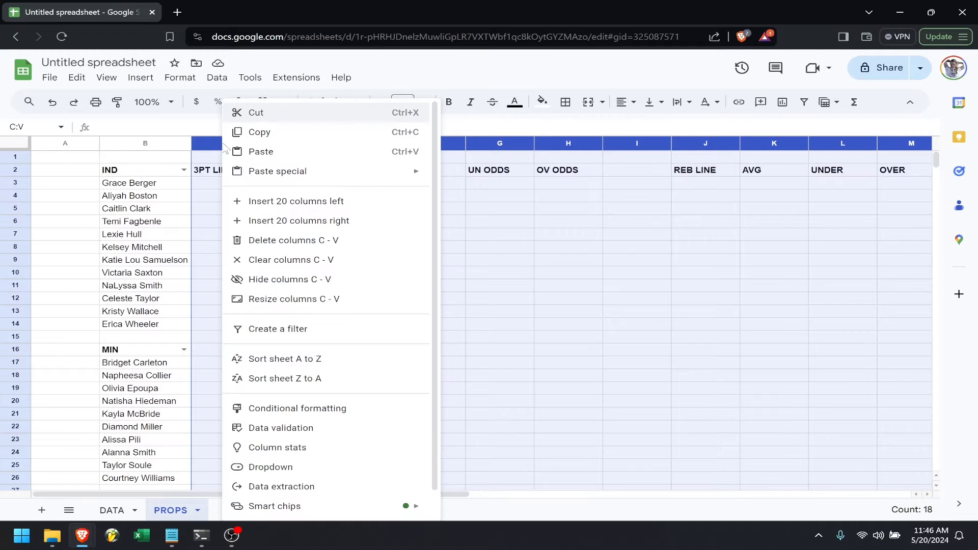
pyautogui.click(303, 305)
pyautogui.write('65')
pyautogui.click(501, 346)
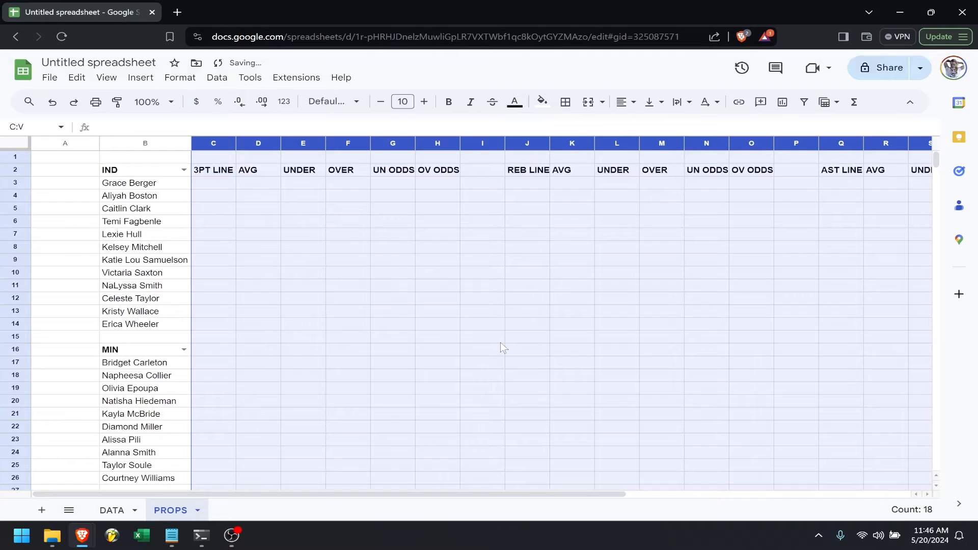
# - Narrow the empty spacer columns I and P between the three stat blocks to about half their width
pyautogui.click(463, 250)
pyautogui.moveTo(505, 143); pyautogui.dragTo(481, 144)
pyautogui.moveTo(794, 144); pyautogui.dragTo(770, 144)
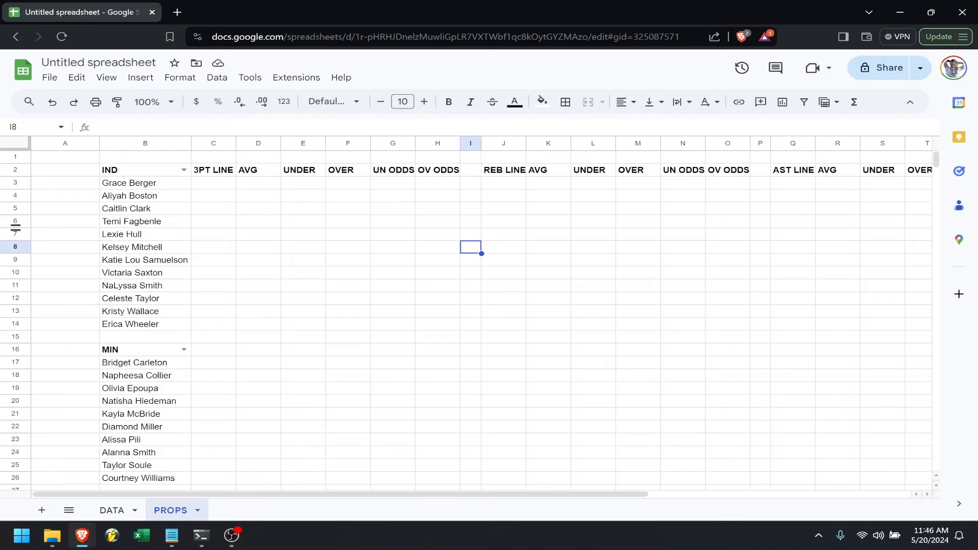
# - Create a dropdown data validation rule for cell C3 and add a series of blank option items to it
pyautogui.click(221, 188)
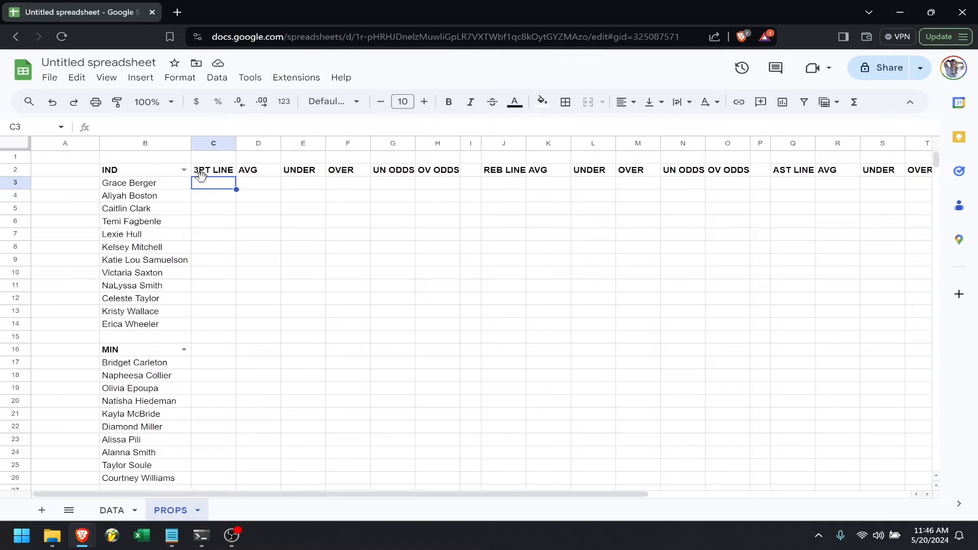
pyautogui.click(218, 82)
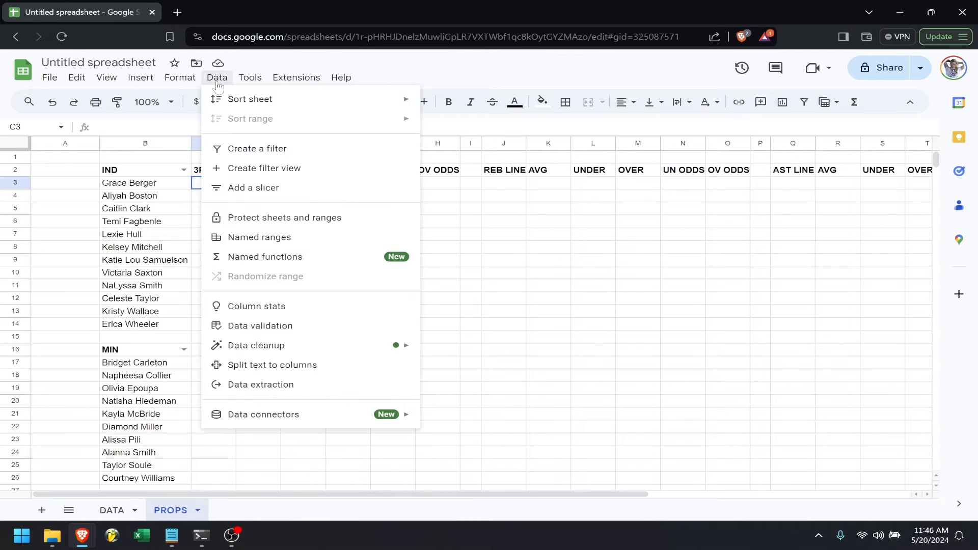
pyautogui.click(294, 326)
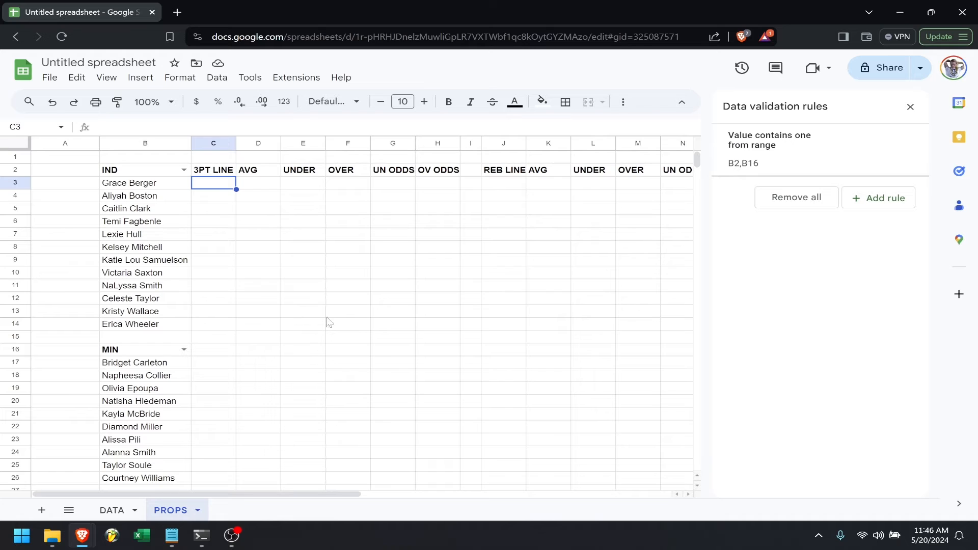
pyautogui.click(877, 198)
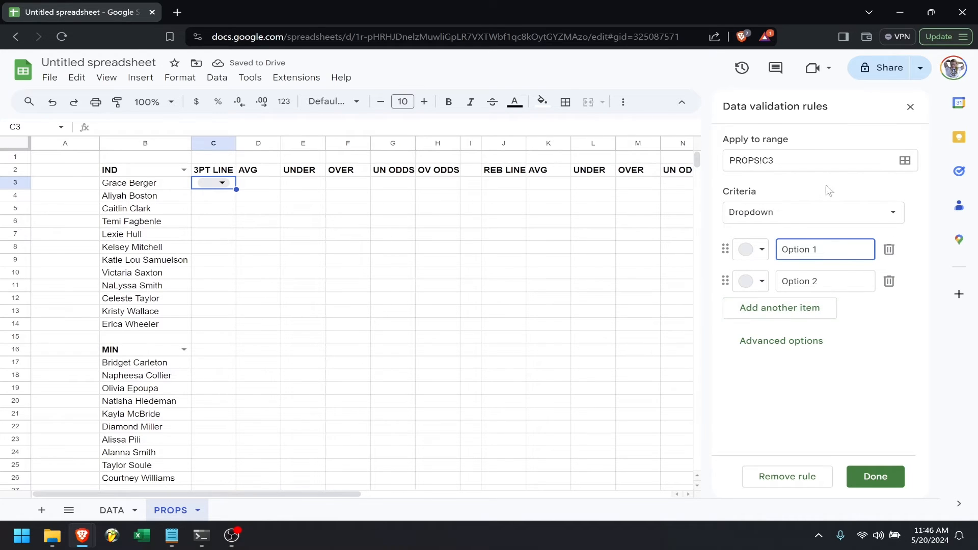
pyautogui.click(764, 310)
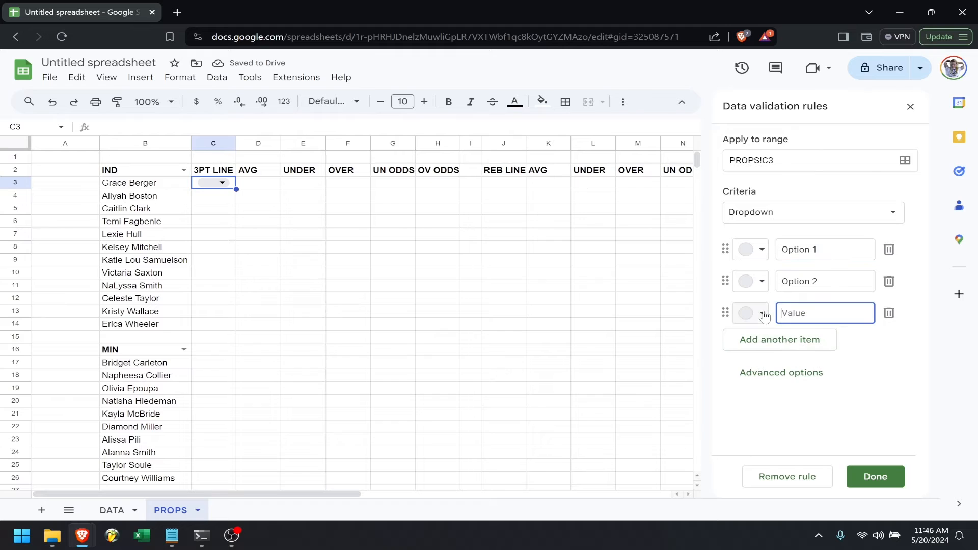
pyautogui.click(773, 340)
pyautogui.click(776, 371)
pyautogui.click(775, 402)
pyautogui.click(775, 435)
pyautogui.scroll(-2, 775, 411)
pyautogui.click(777, 407)
pyautogui.click(777, 436)
pyautogui.scroll(-1, 773, 441)
pyautogui.click(772, 408)
pyautogui.click(773, 436)
pyautogui.scroll(3, 783, 424)
# - Enter the dropdown options from 0.5 upward in steps of 1 through at least 17.5, save the rule, and choose 7.5 in C3
pyautogui.click(830, 249)
pyautogui.hotkey('ctrl', 'a')
pyautogui.write('0')
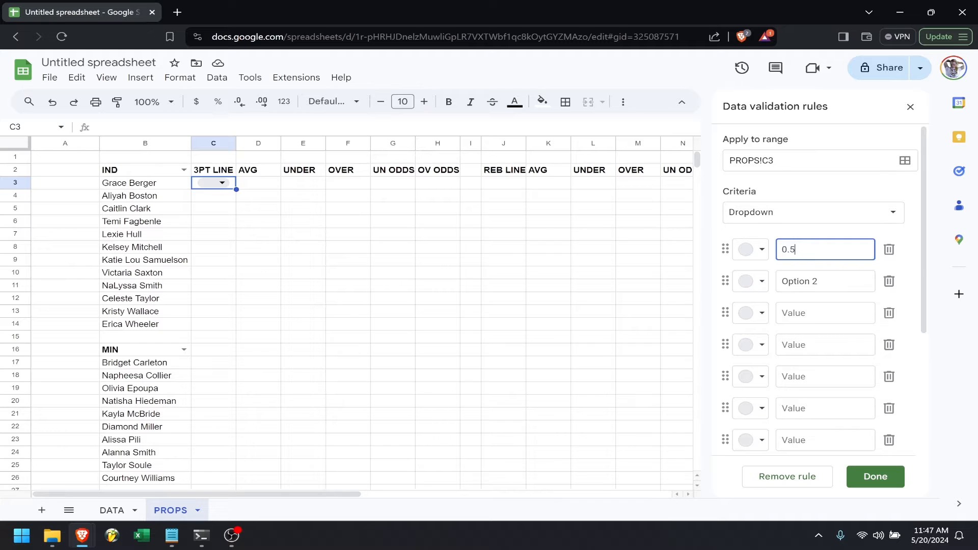
pyautogui.press('Tab')
pyautogui.press('Tab')
pyautogui.press('Tab')
pyautogui.press('Tab')
pyautogui.write('1.5')
pyautogui.press('Tab')
pyautogui.press('Tab')
pyautogui.press('Tab')
pyautogui.press('Tab')
pyautogui.write('2')
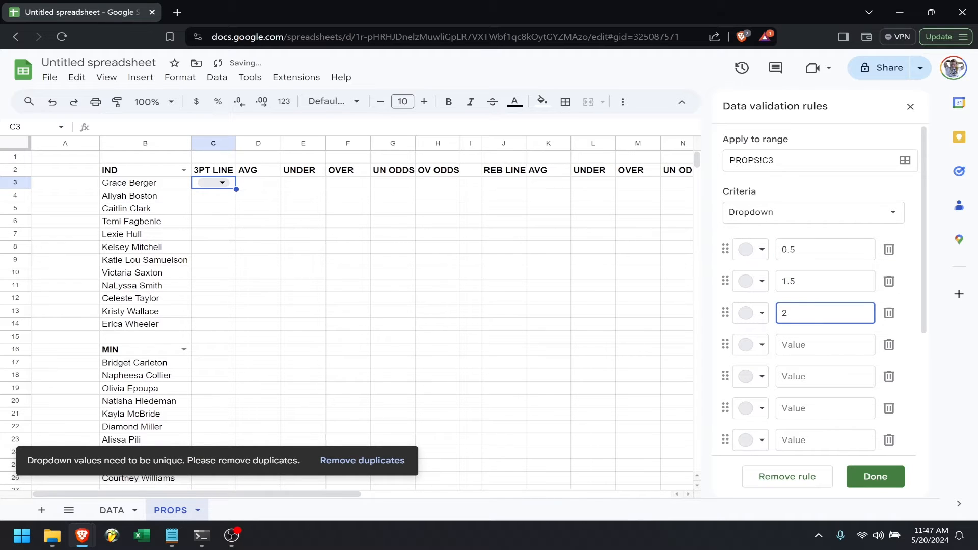
pyautogui.write('.5')
pyautogui.press('Tab')
pyautogui.press('Tab')
pyautogui.press('Tab')
pyautogui.press('Tab')
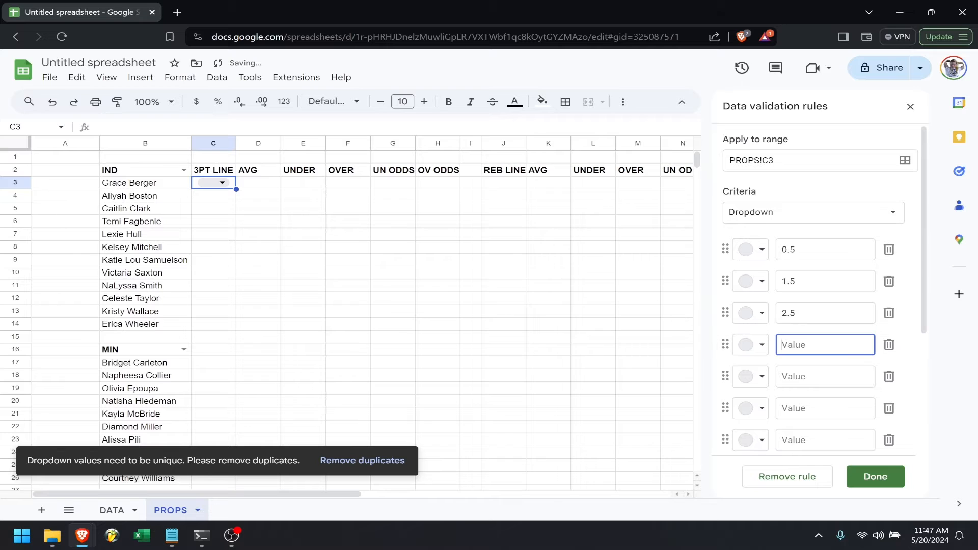
pyautogui.write('3.5')
pyautogui.press('Tab')
pyautogui.press('Tab')
pyautogui.press('Tab')
pyautogui.press('Tab')
pyautogui.write('4.5')
pyautogui.press('Tab')
pyautogui.press('Tab')
pyautogui.press('Tab')
pyautogui.press('Tab')
pyautogui.write('5.5')
pyautogui.click(875, 475)
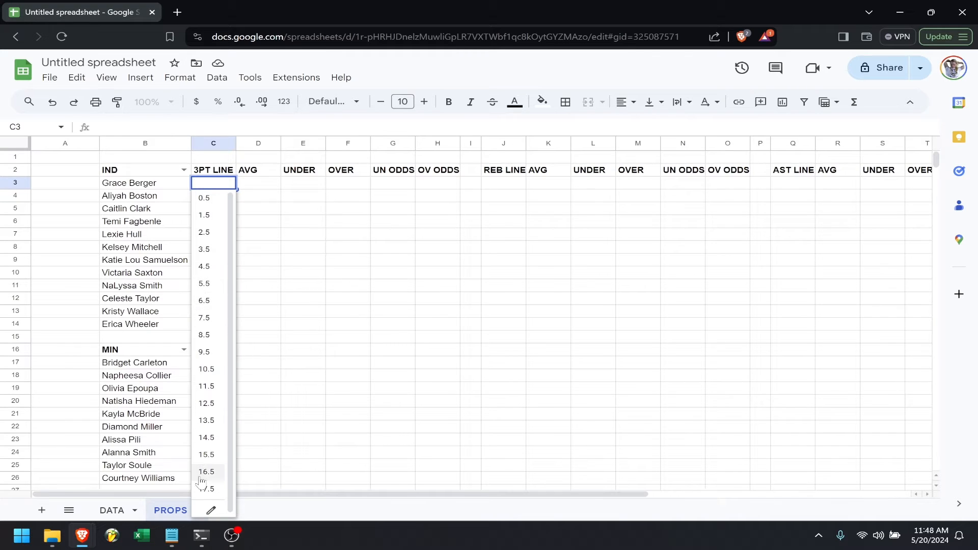
pyautogui.click(218, 317)
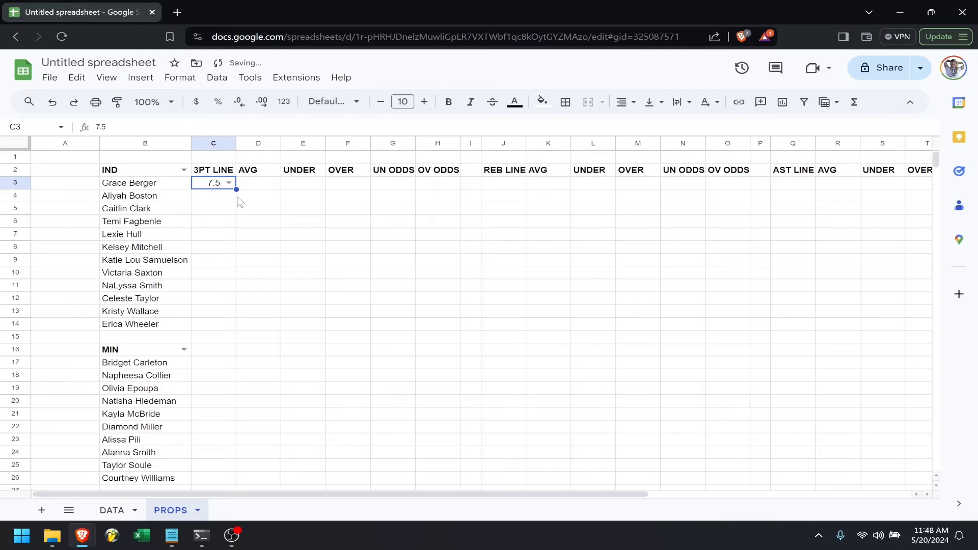
# - Enter =IFERROR(VLOOKUP(B3,DATA!B:G,6,0),"") in D3 to pull the first player's 3PT average from the DATA sheet
pyautogui.click(270, 185)
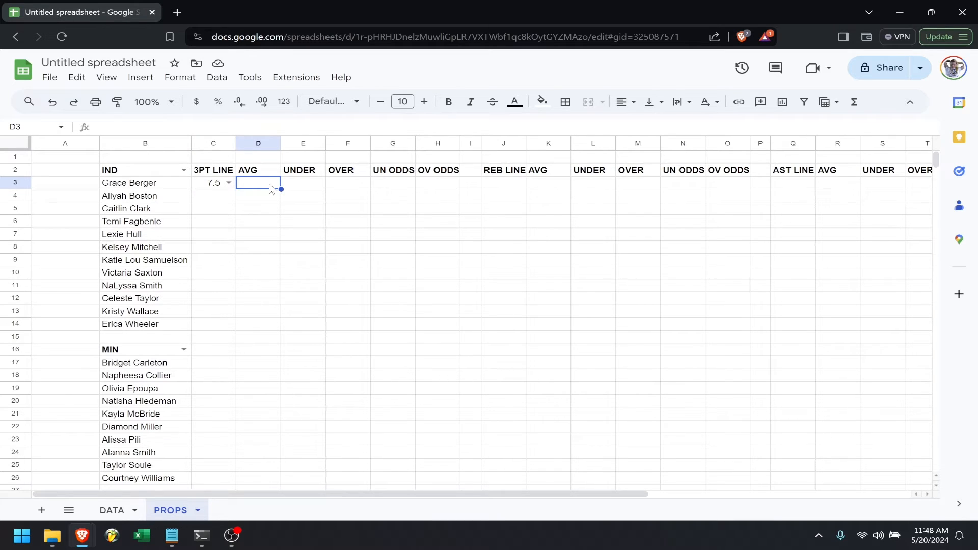
pyautogui.write('=')
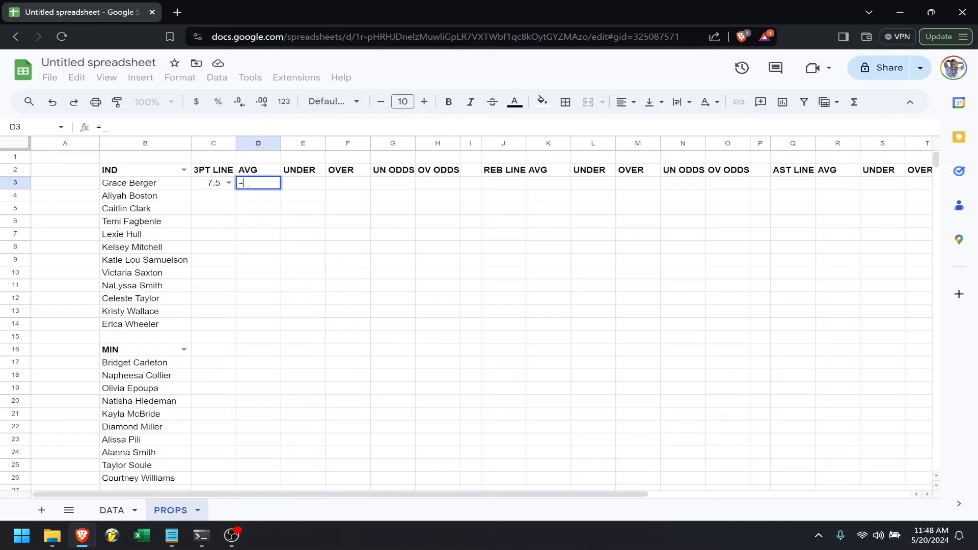
pyautogui.write('iferror(')
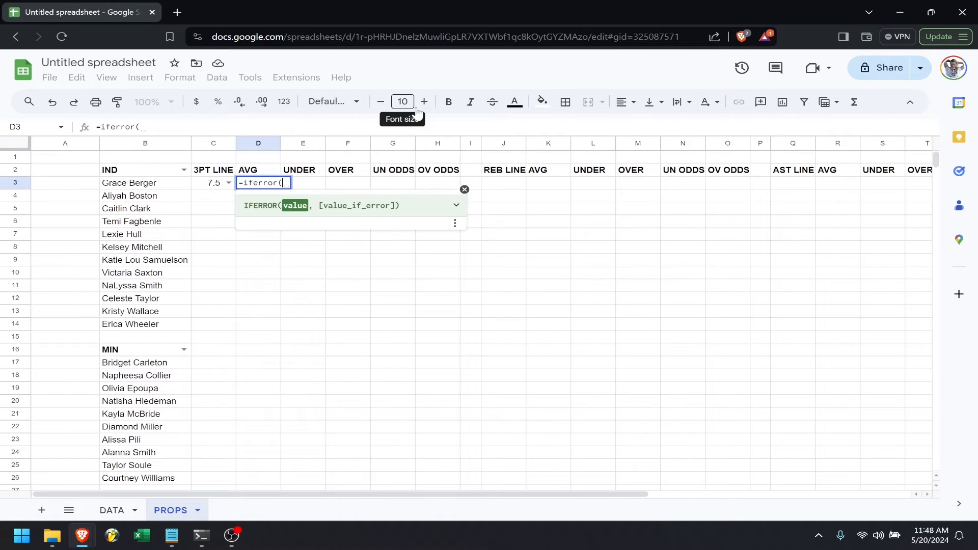
pyautogui.write('VLOOKUP(')
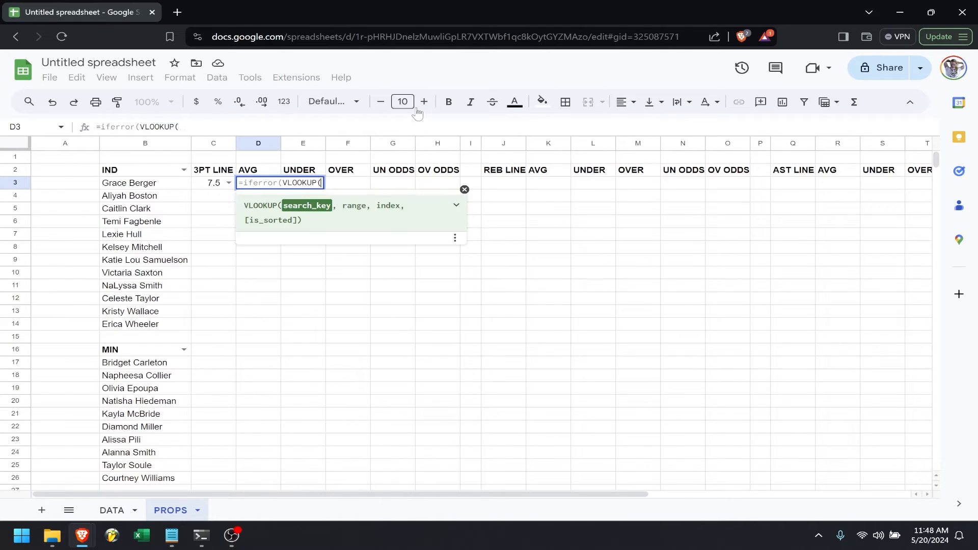
pyautogui.click(175, 187)
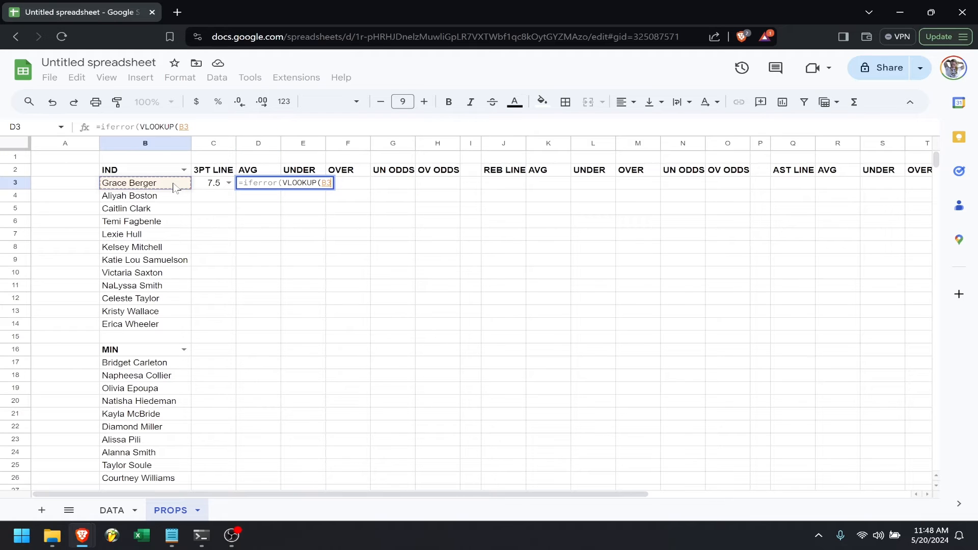
pyautogui.write(',')
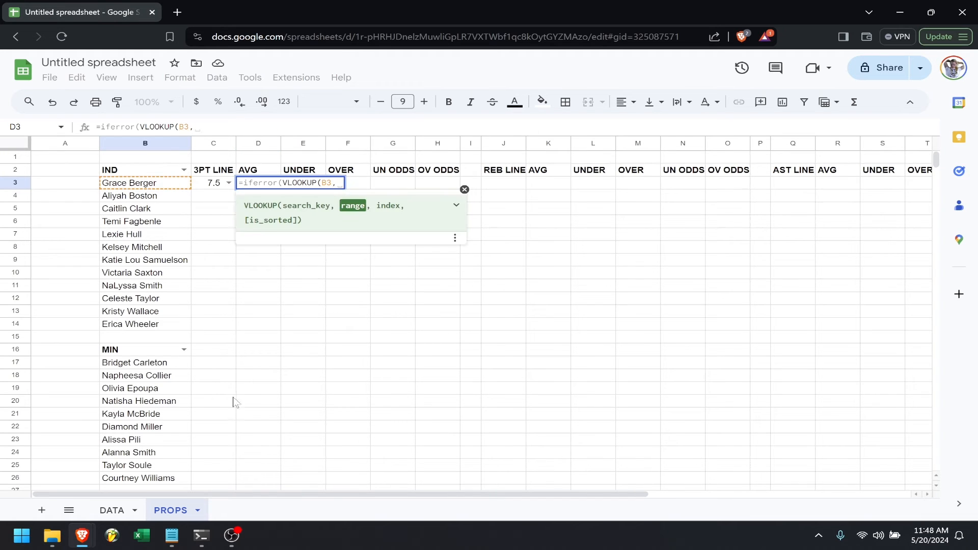
pyautogui.click(115, 511)
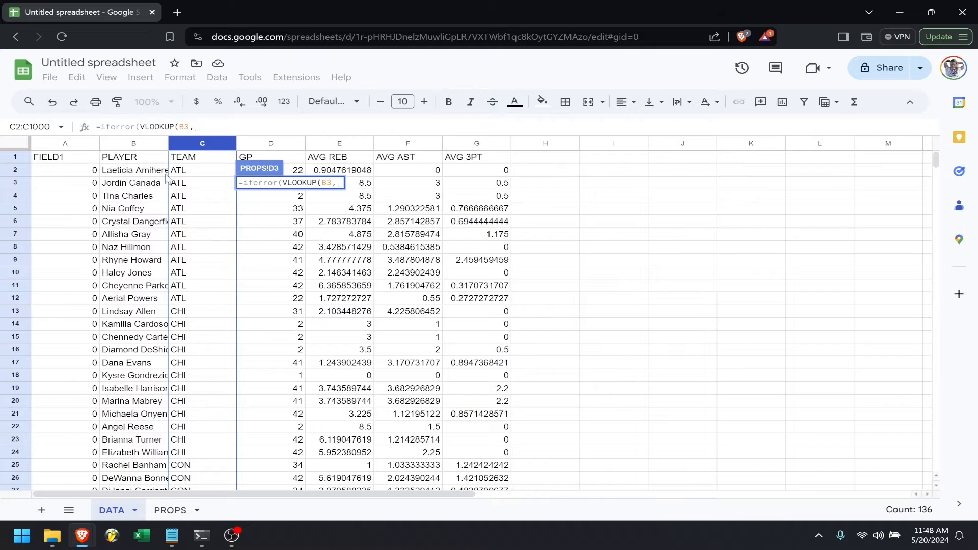
pyautogui.click(128, 146)
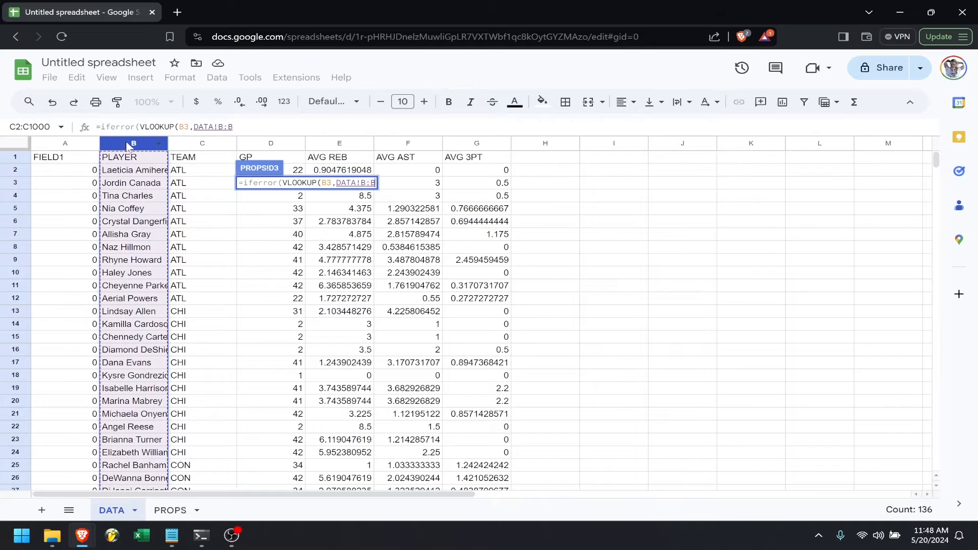
pyautogui.keyDown('shift'); pyautogui.click(472, 144); pyautogui.keyUp('shift')
pyautogui.write(',')
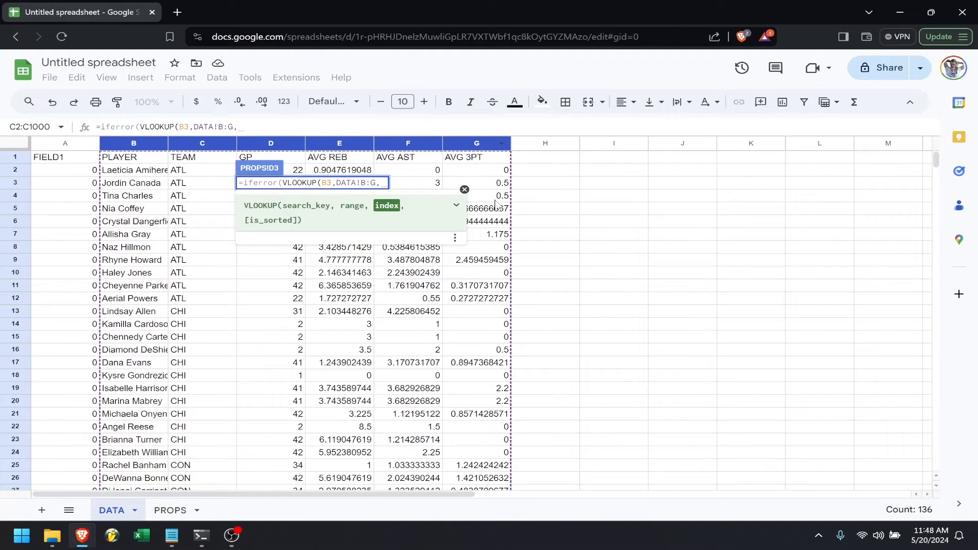
pyautogui.write('6,')
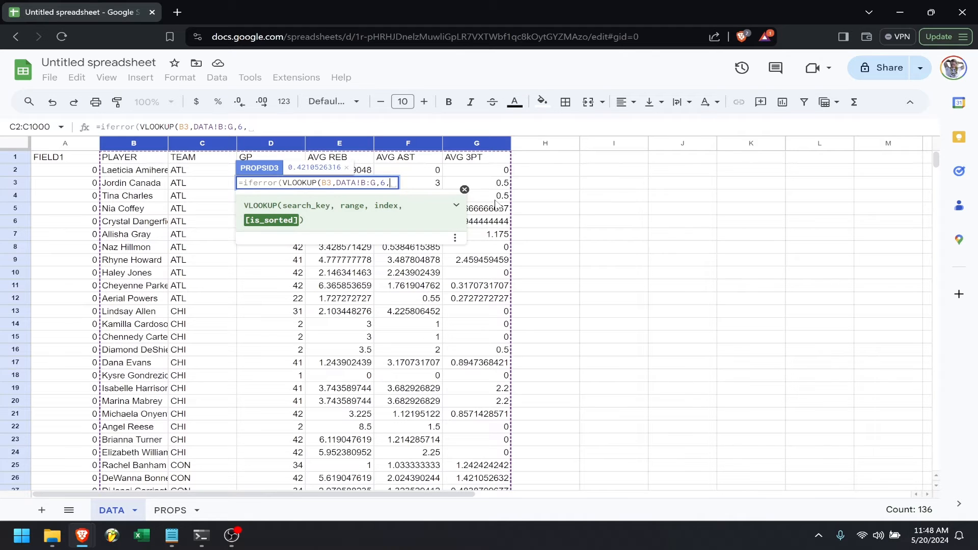
pyautogui.write('0)')
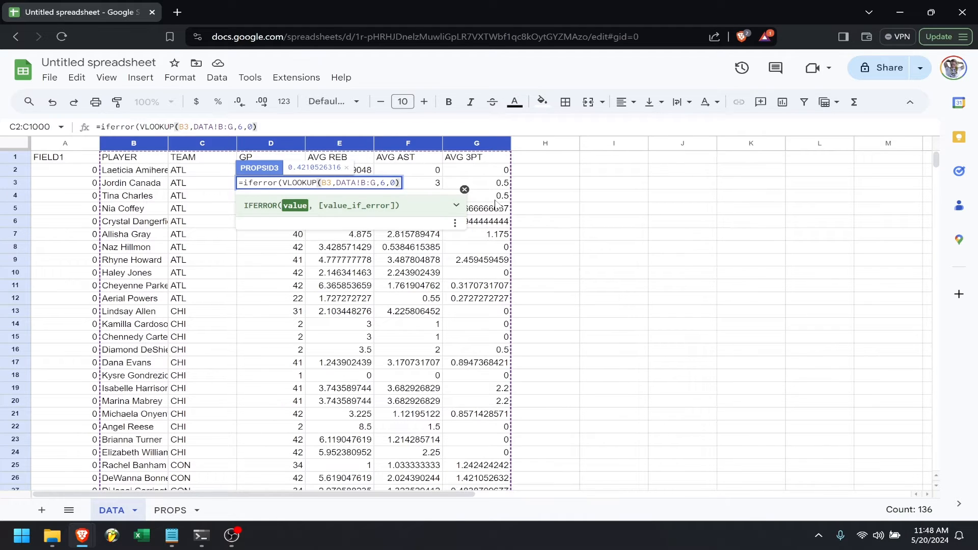
pyautogui.write(', ')
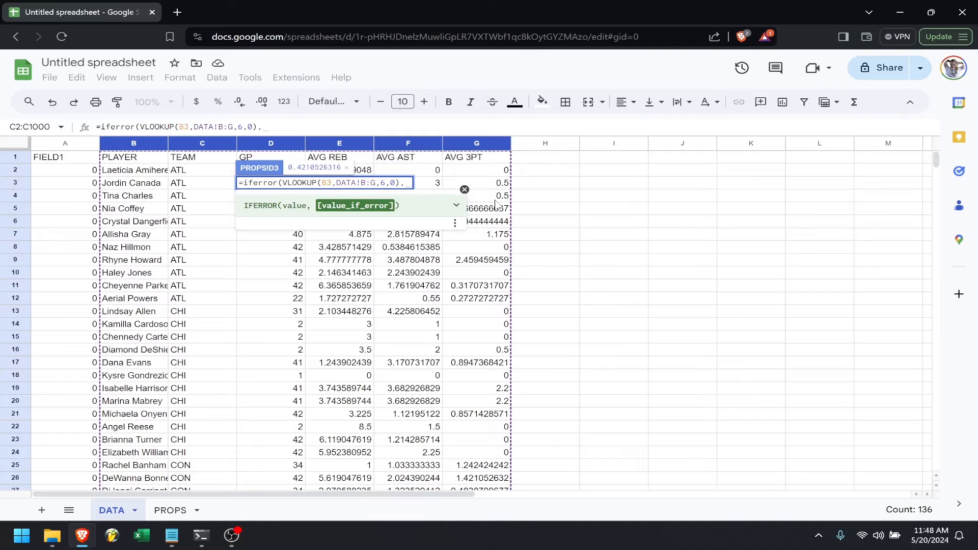
pyautogui.write('"")')
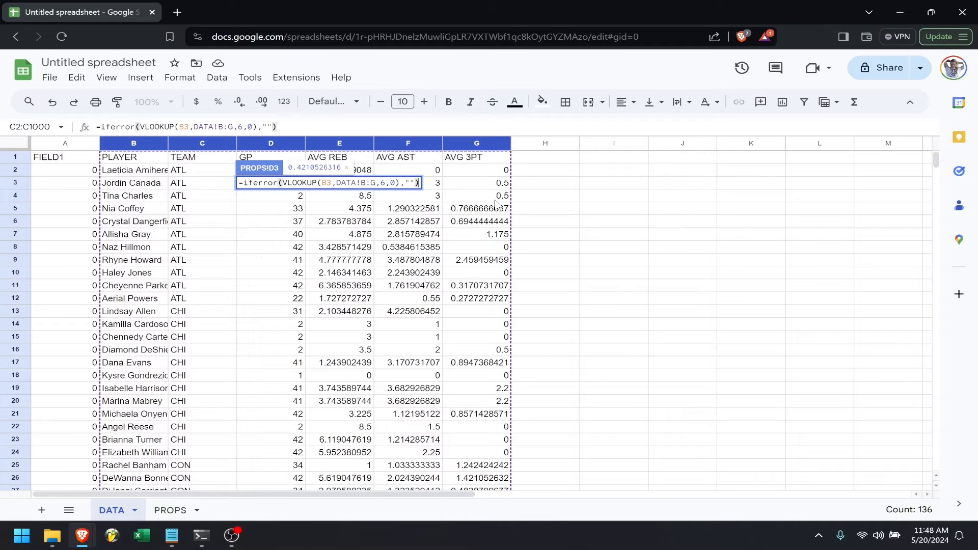
pyautogui.press('Left')
pyautogui.press('Left')
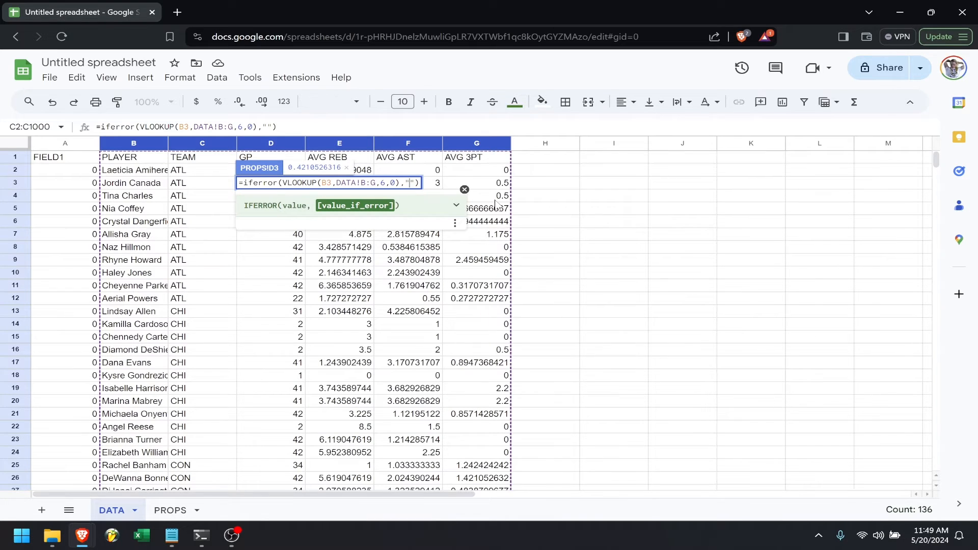
pyautogui.press('Return')
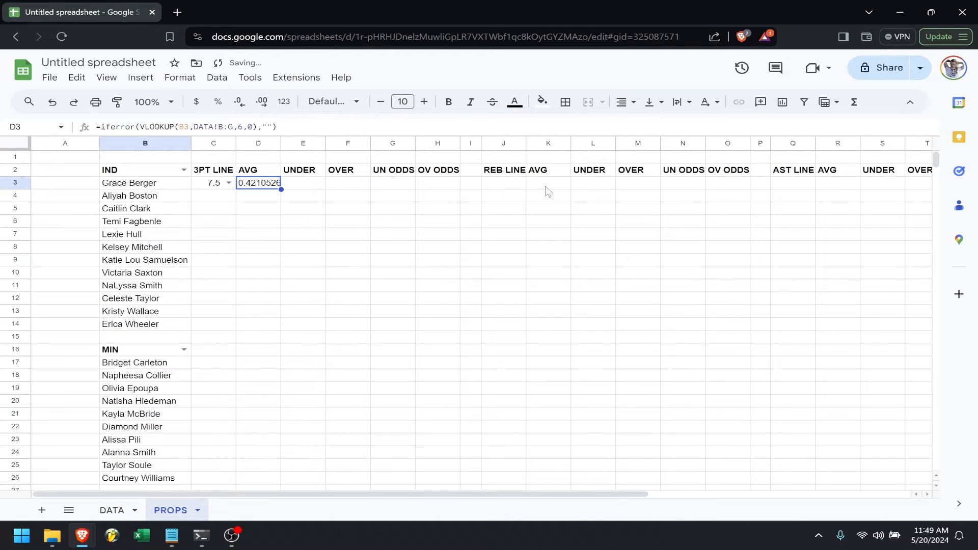
# - Make the column references of the lookup range in D3's formula absolute, as DATA!$B:$G
pyautogui.press('F2')
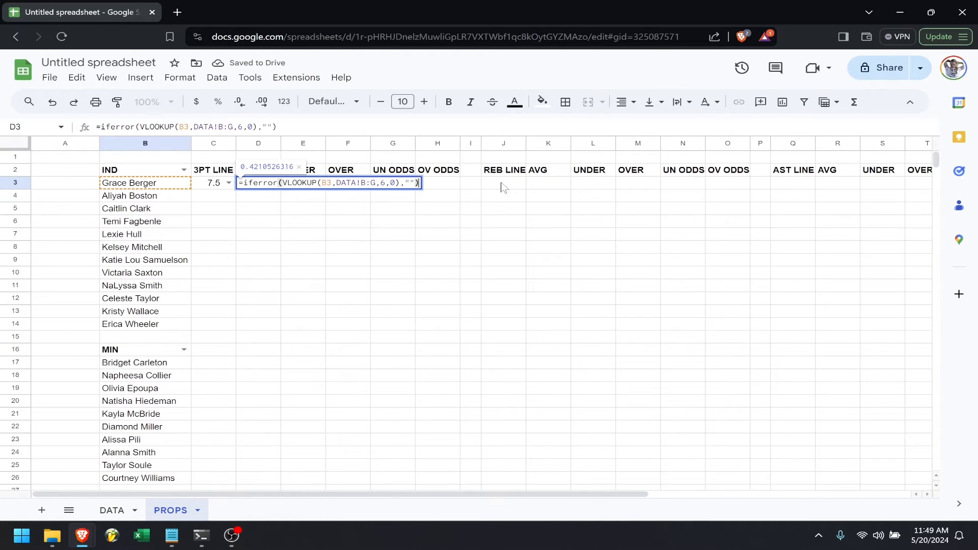
pyautogui.press('Left')
pyautogui.press('Left')
pyautogui.press('Left')
pyautogui.press('Left')
pyautogui.press('Left')
pyautogui.press('Left')
pyautogui.press('Left')
pyautogui.press('Left')
pyautogui.press('Left')
pyautogui.press('Left')
pyautogui.press('Left')
pyautogui.press('Left')
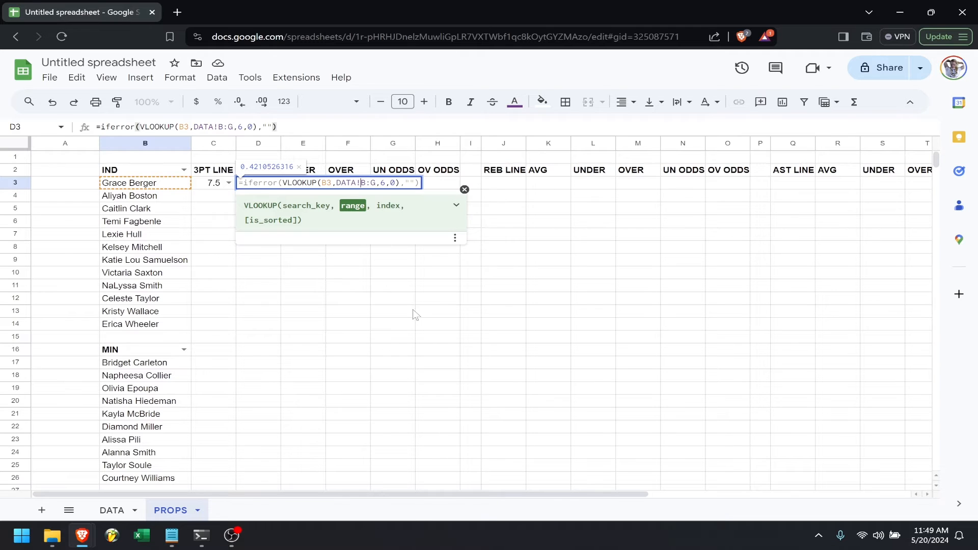
pyautogui.write('$B:')
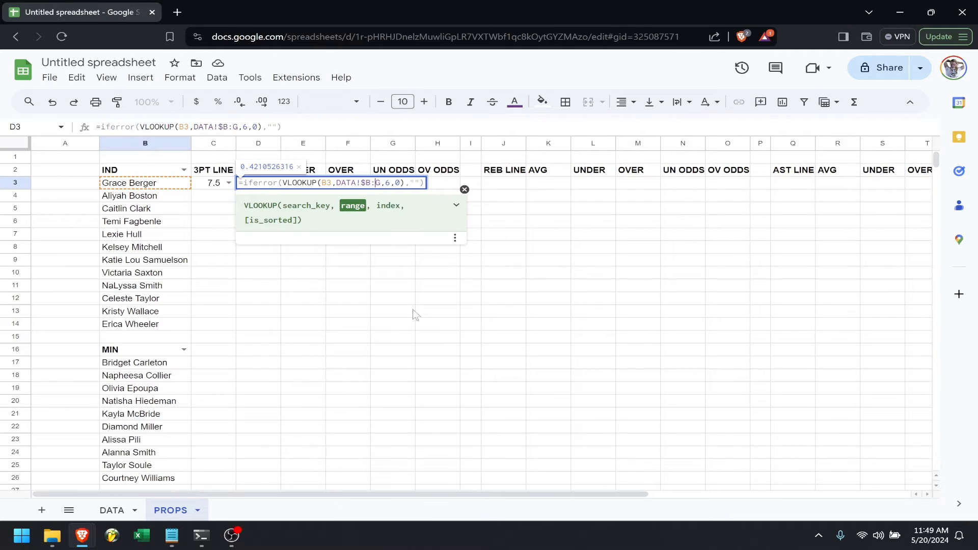
pyautogui.write('$')
pyautogui.press('Return')
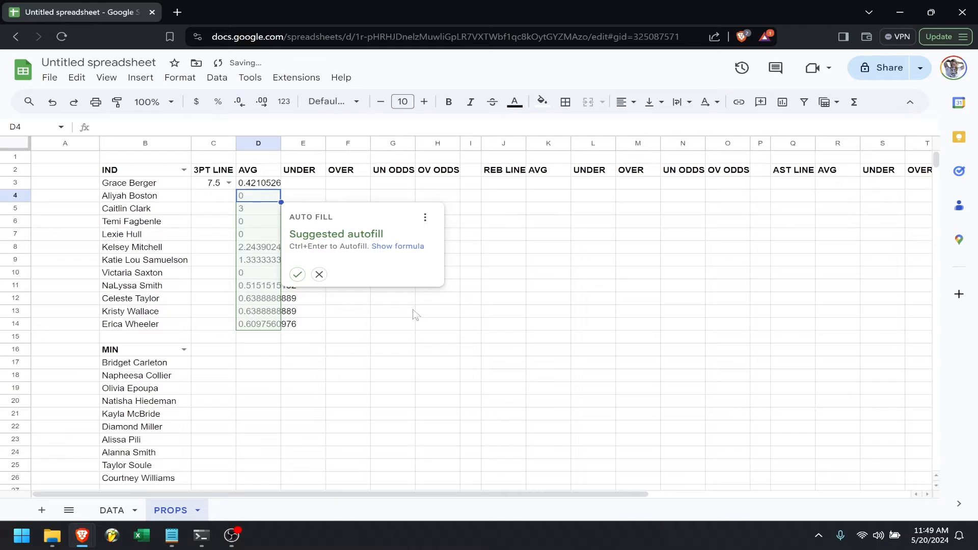
# - Enter =IFERROR(VLOOKUP(B3,DATA!B:G,4,0),"") in J3 to pull the first player's rebound average from the DATA sheet
pyautogui.click(473, 185)
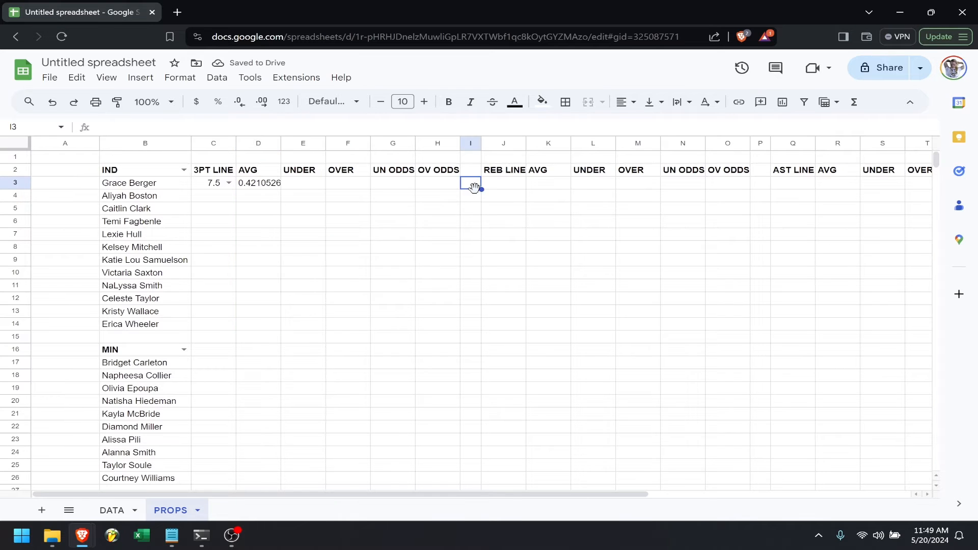
pyautogui.click(502, 188)
pyautogui.write('=ifer')
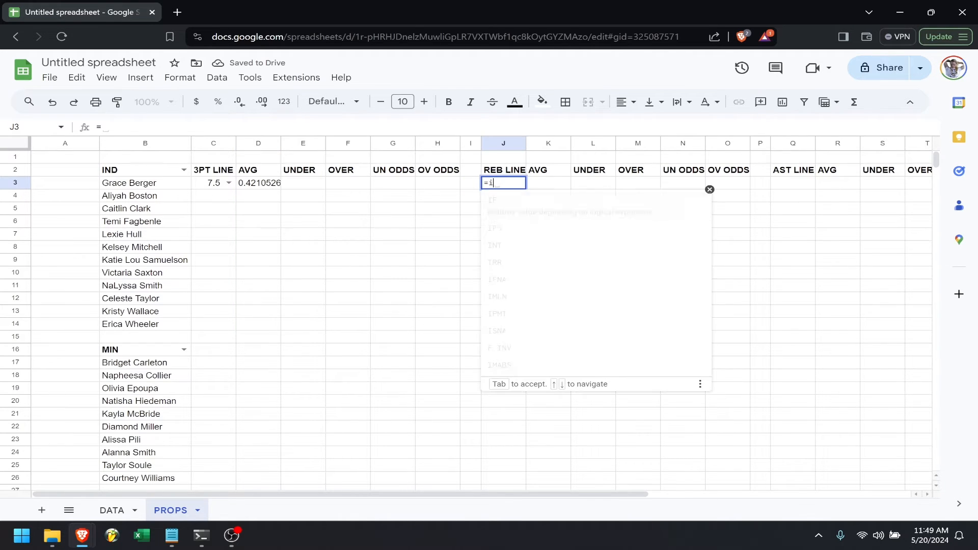
pyautogui.press('Tab')
pyautogui.write('vl')
pyautogui.press('Tab')
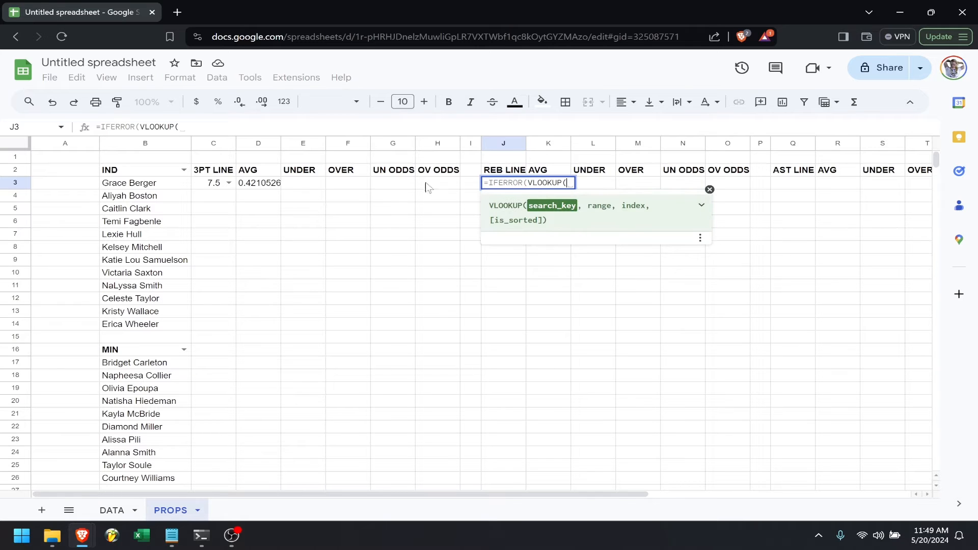
pyautogui.click(174, 184)
pyautogui.write(',')
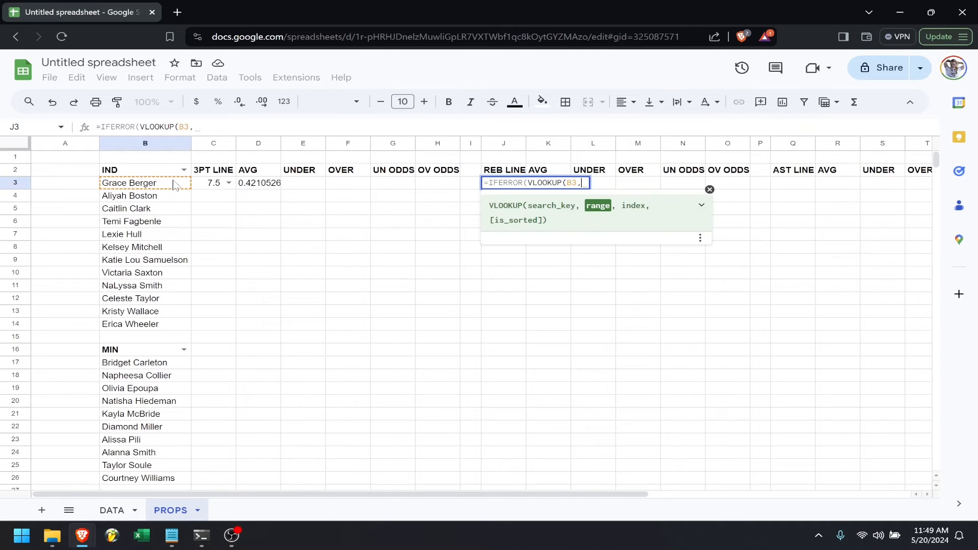
pyautogui.click(111, 509)
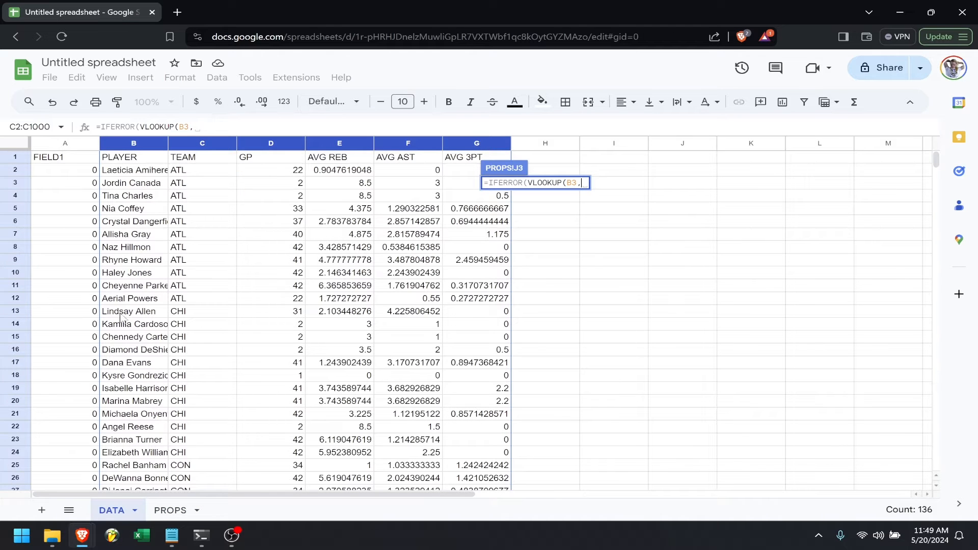
pyautogui.moveTo(120, 148); pyautogui.dragTo(461, 149)
pyautogui.write(',')
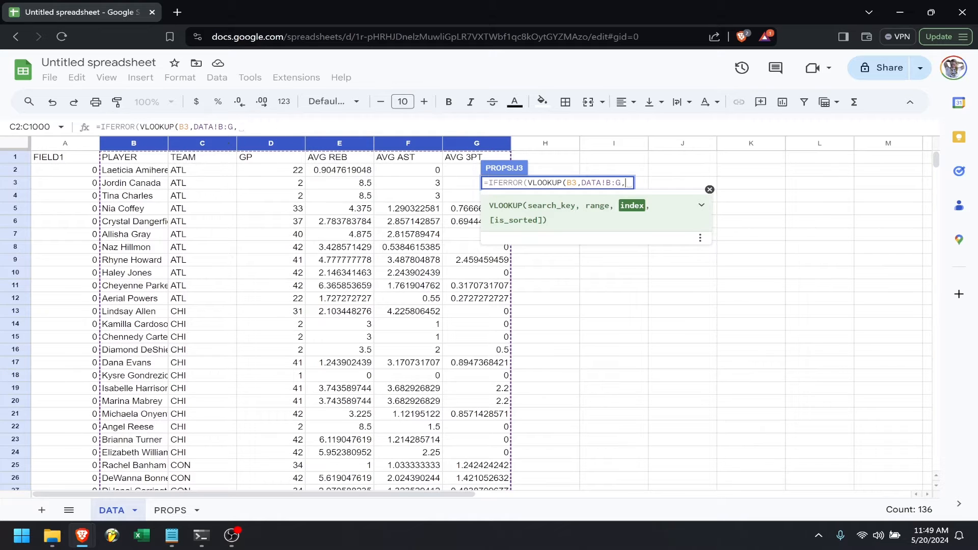
pyautogui.write('4,0')
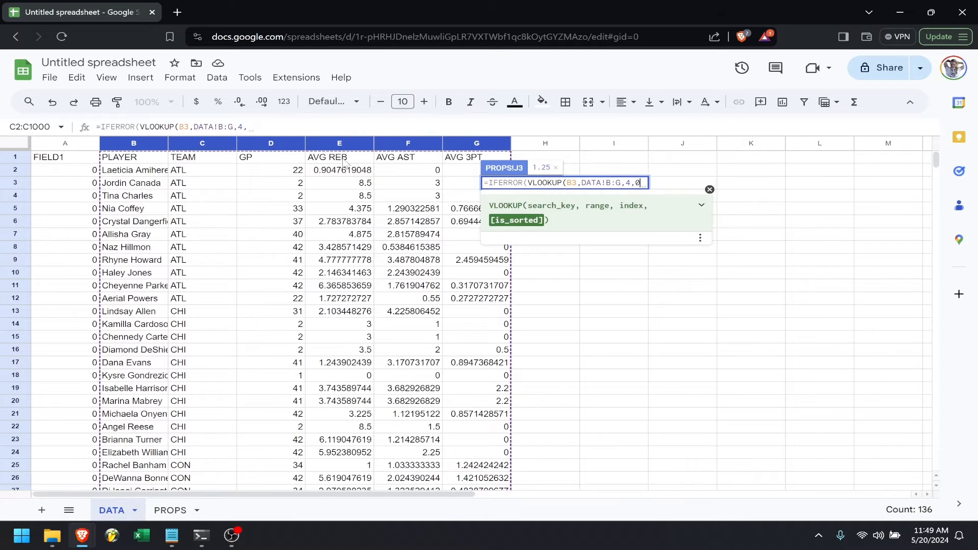
pyautogui.write('),"")')
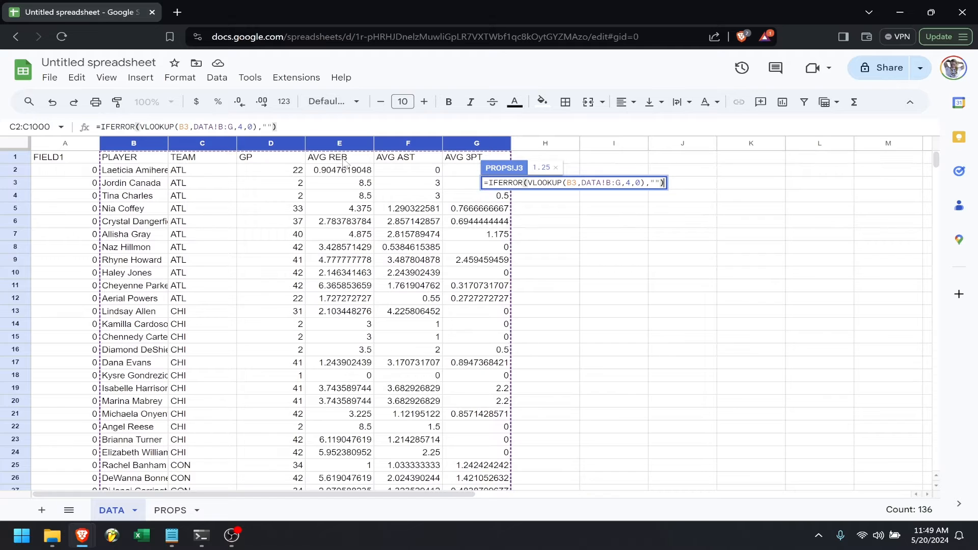
pyautogui.press('Return')
pyautogui.press('F2')
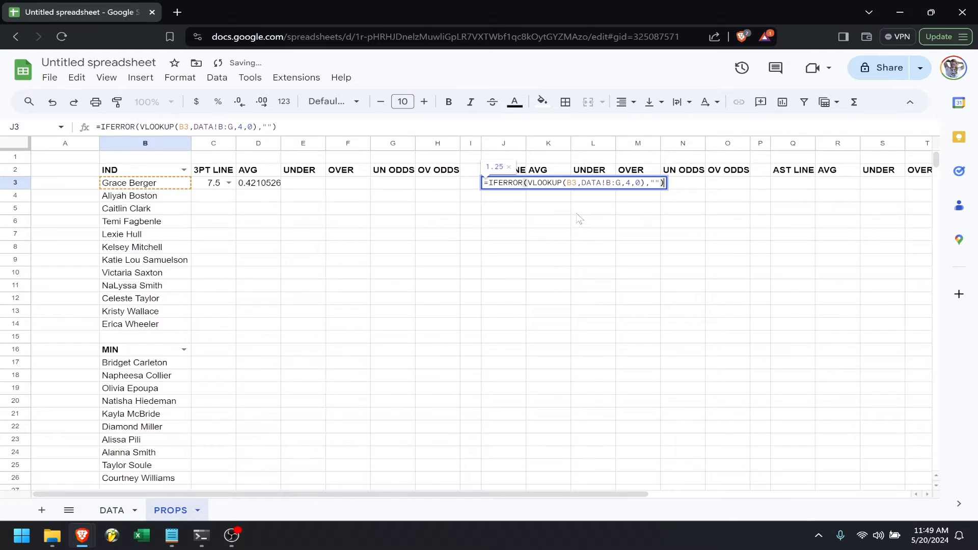
pyautogui.click(606, 182)
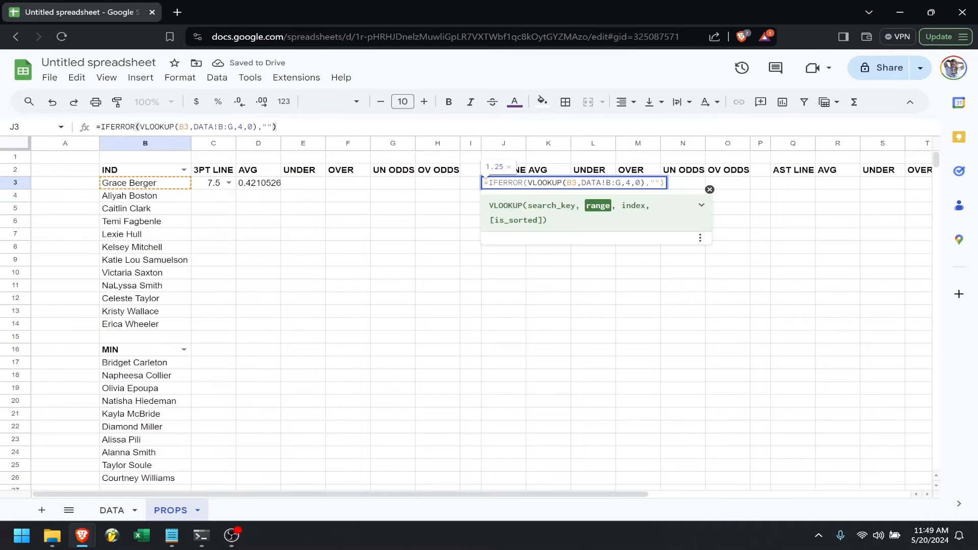
pyautogui.press('Tab')
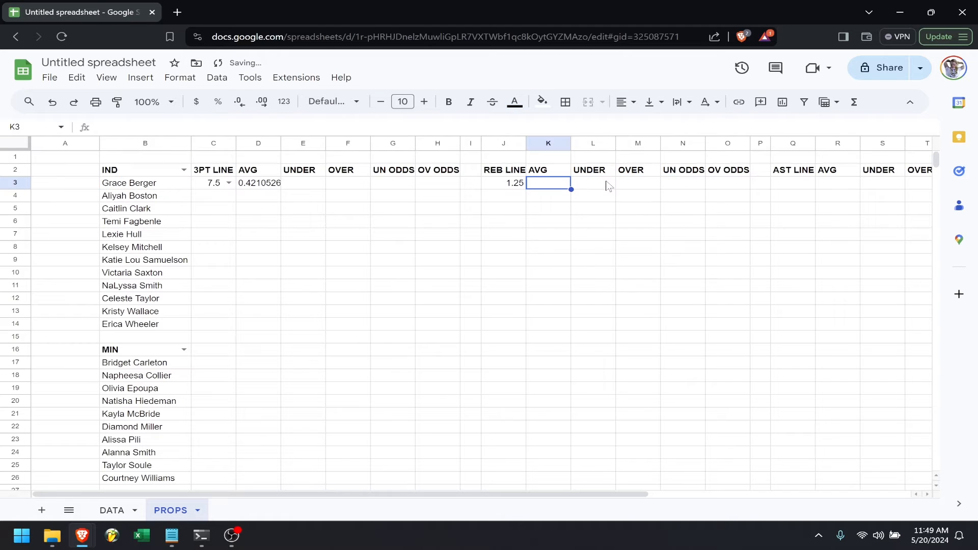
# - Enter =IFERROR(VLOOKUP(B3,DATA!B:G,5,0),"") in Q3 to pull the first player's assist average from the DATA sheet
pyautogui.click(787, 185)
pyautogui.write('=')
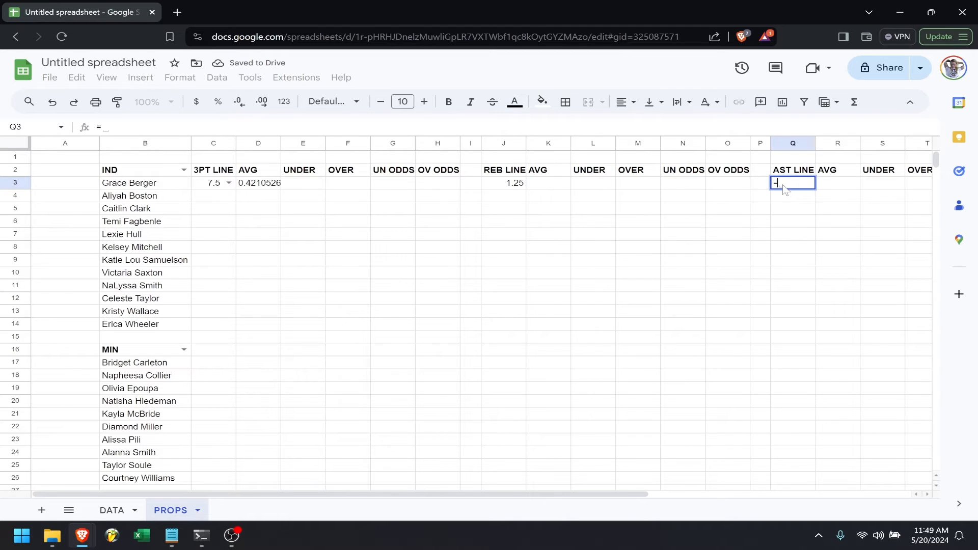
pyautogui.write('ifer')
pyautogui.write('VLOOKUP(')
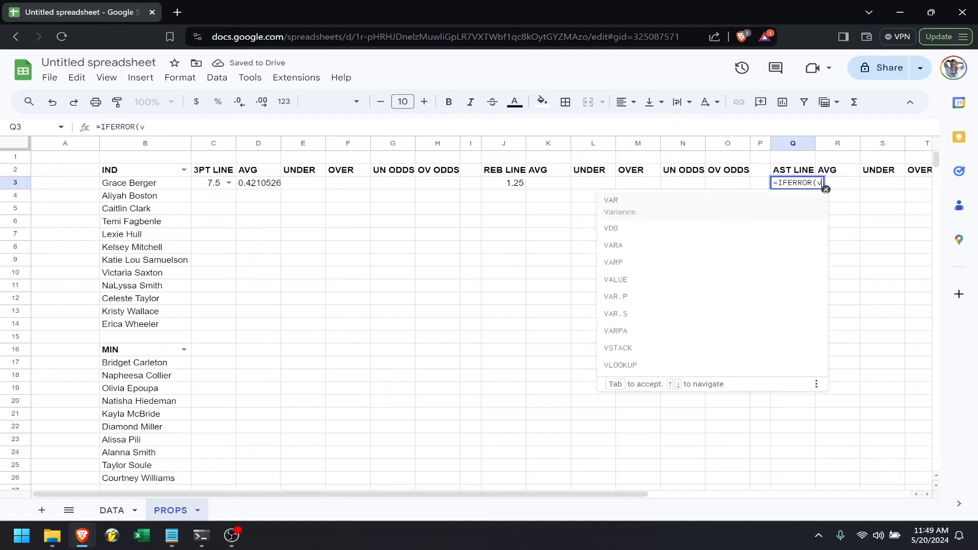
pyautogui.click(152, 184)
pyautogui.write(',')
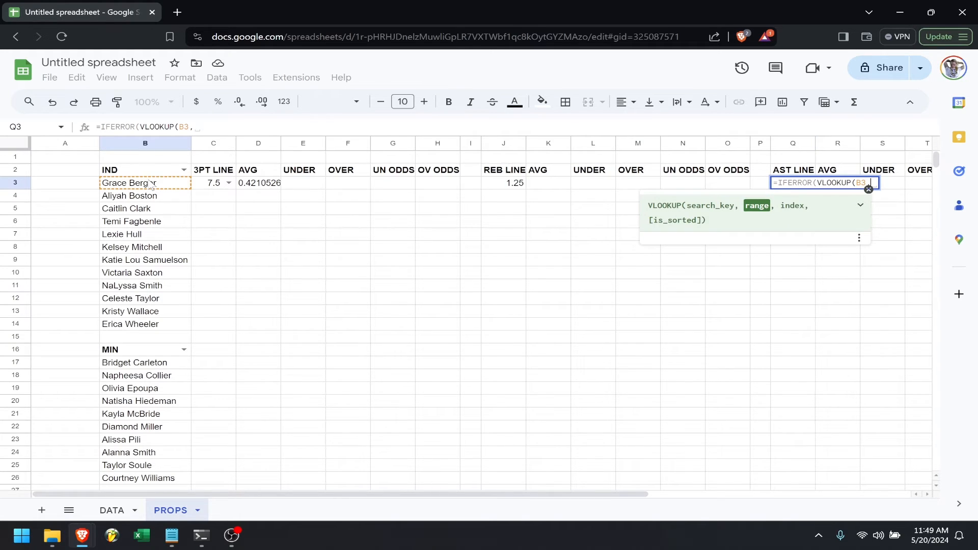
pyautogui.click(120, 510)
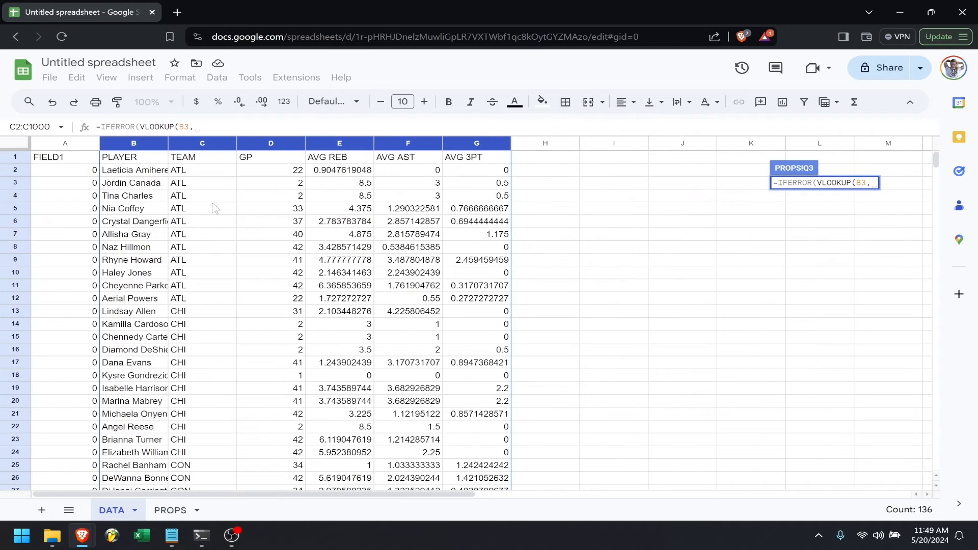
pyautogui.moveTo(142, 148); pyautogui.dragTo(474, 147)
pyautogui.write(',')
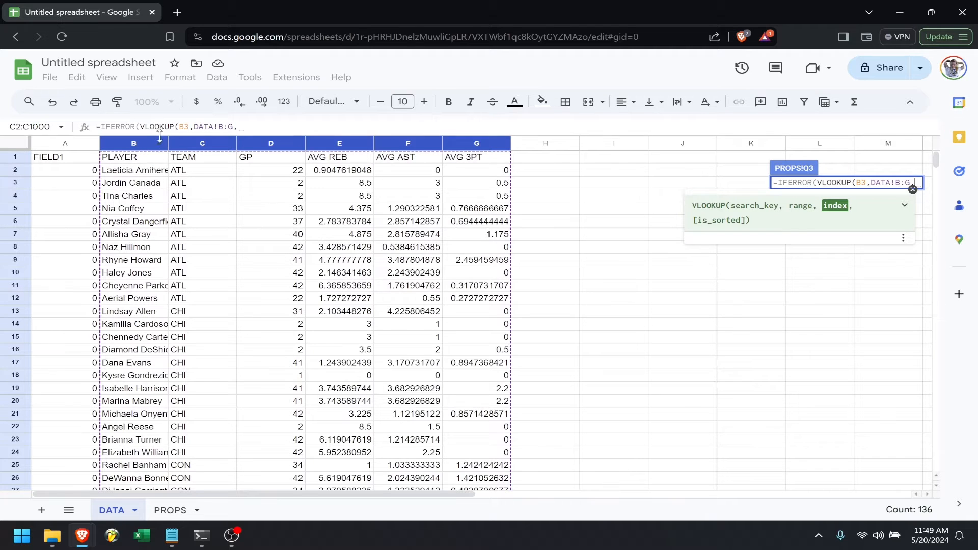
pyautogui.write('5,0)')
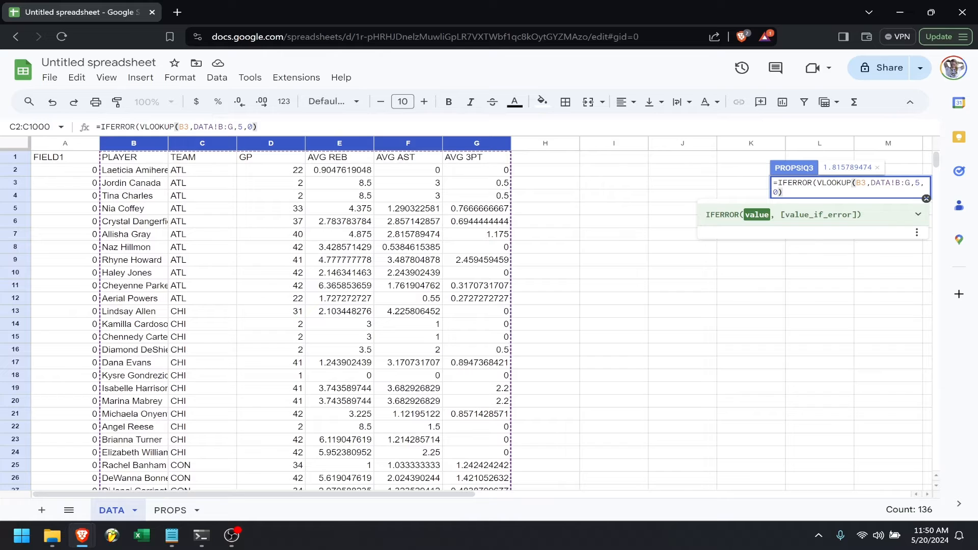
pyautogui.write(',"")')
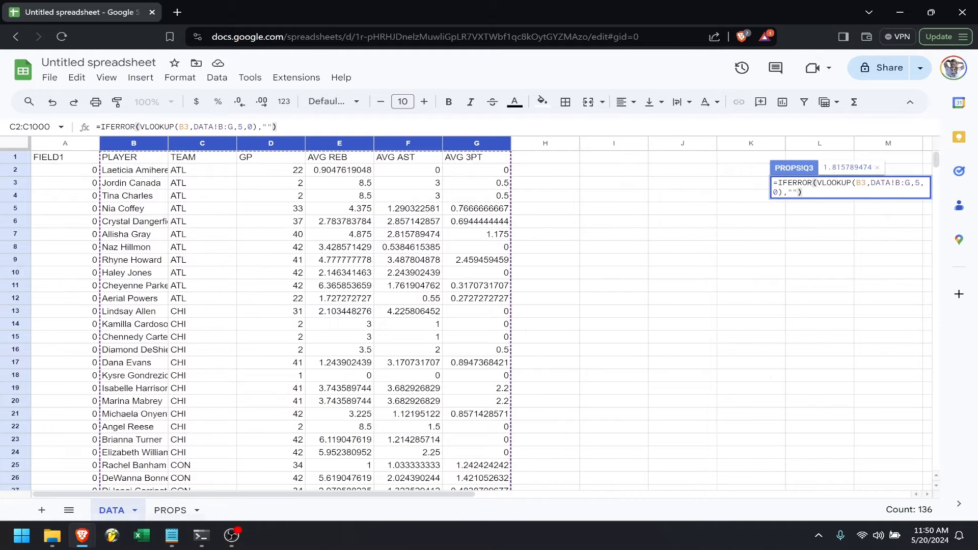
pyautogui.press('Return')
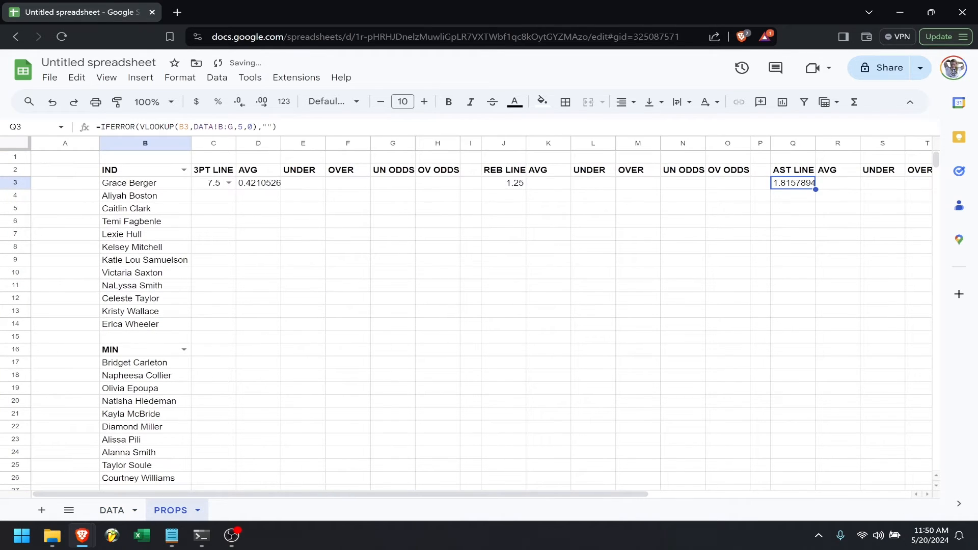
# - Fill the average lookup formulas in D3, J3 and Q3 down their columns through row 26
pyautogui.click(321, 223)
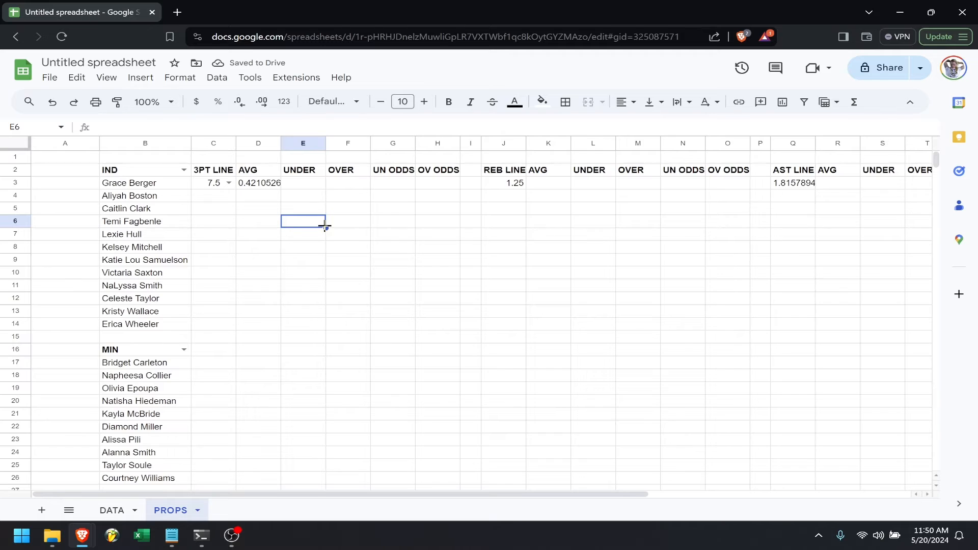
pyautogui.click(278, 186)
pyautogui.moveTo(281, 188); pyautogui.dragTo(258, 483)
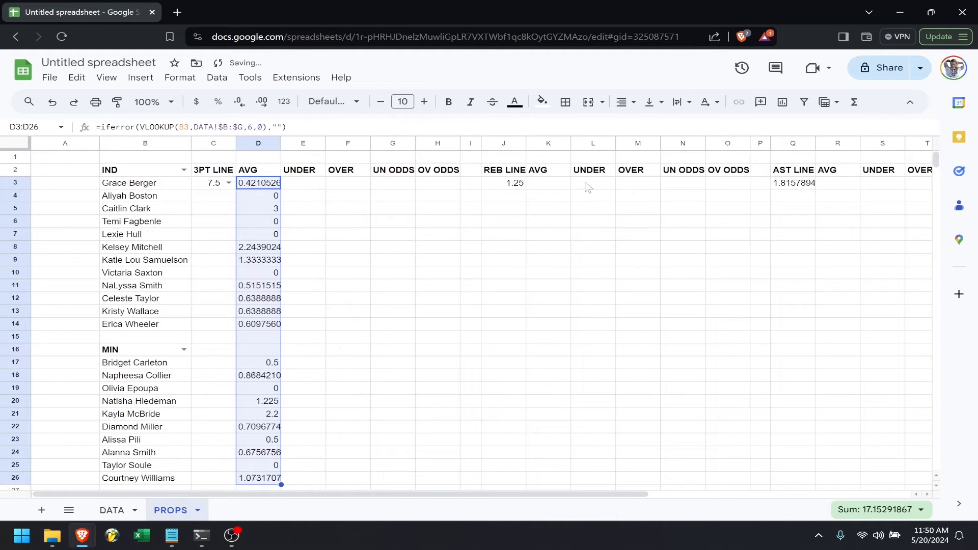
pyautogui.click(510, 184)
pyautogui.moveTo(525, 190); pyautogui.dragTo(560, 483)
pyautogui.click(808, 189)
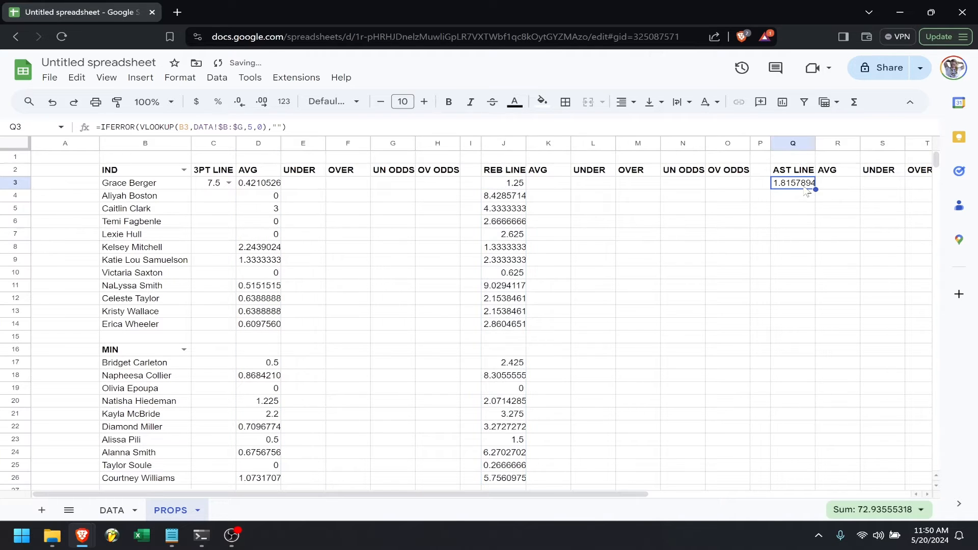
pyautogui.moveTo(813, 188); pyautogui.dragTo(842, 479)
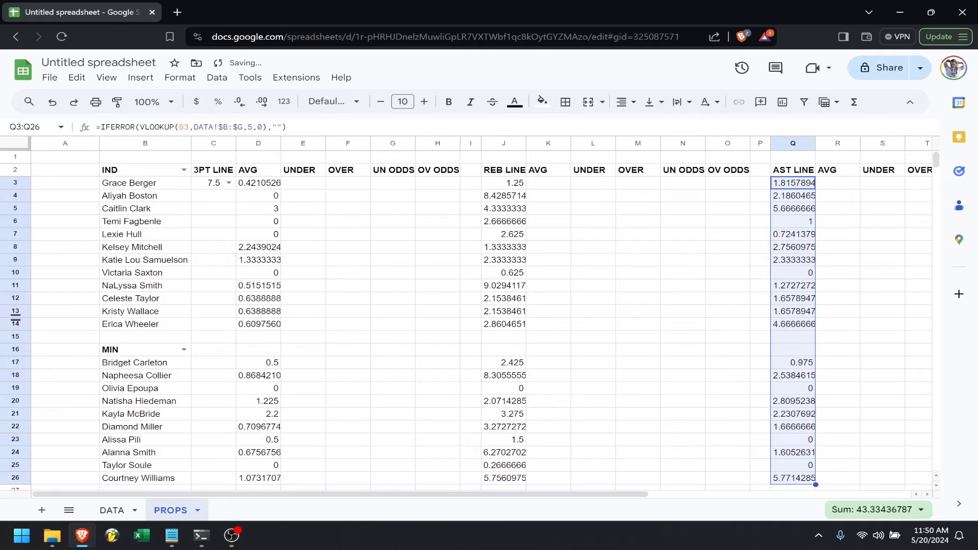
# - Write =VLOOKUP(B3,DATA!B:D,3,0) in A3 to pull the first player's games played (GP) from the DATA sheet
pyautogui.click(88, 188)
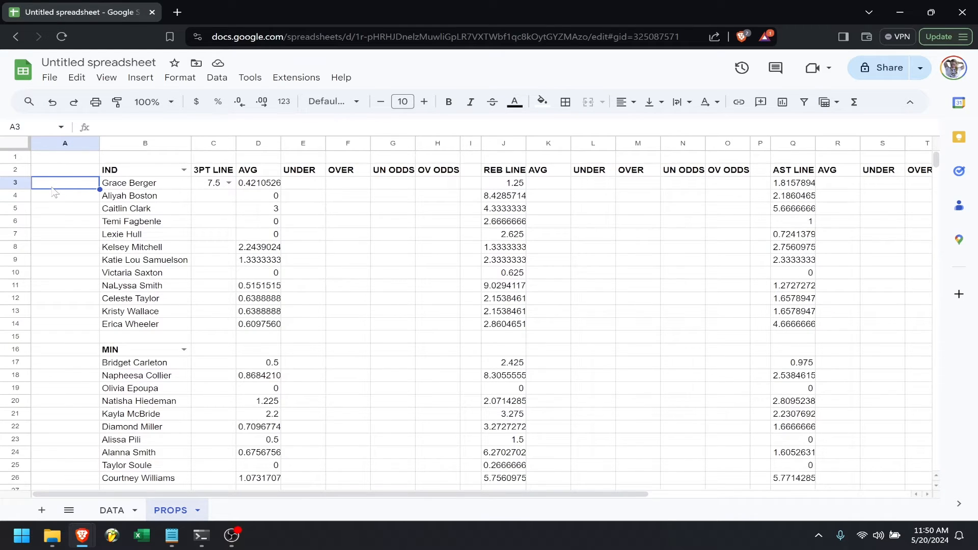
pyautogui.write('=VL')
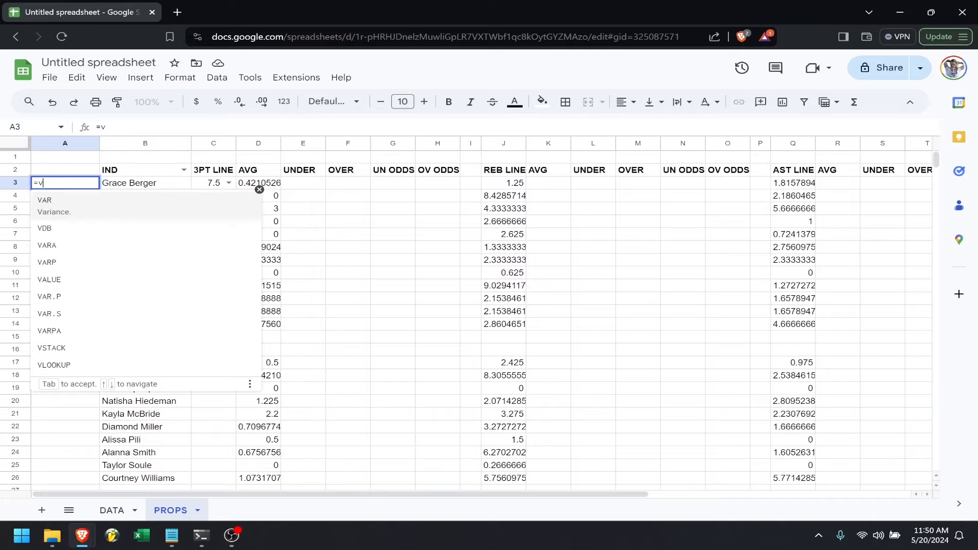
pyautogui.press('Tab')
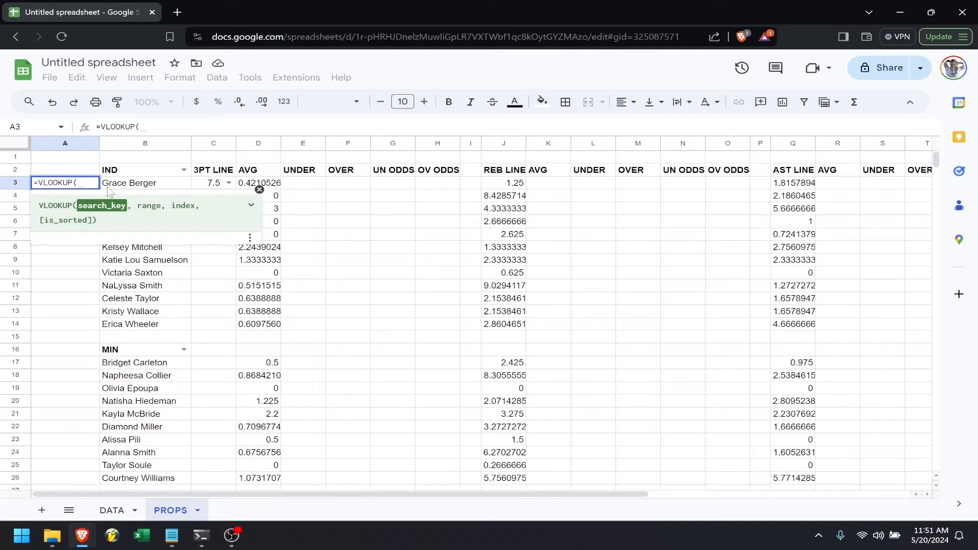
pyautogui.click(118, 188)
pyautogui.write(',')
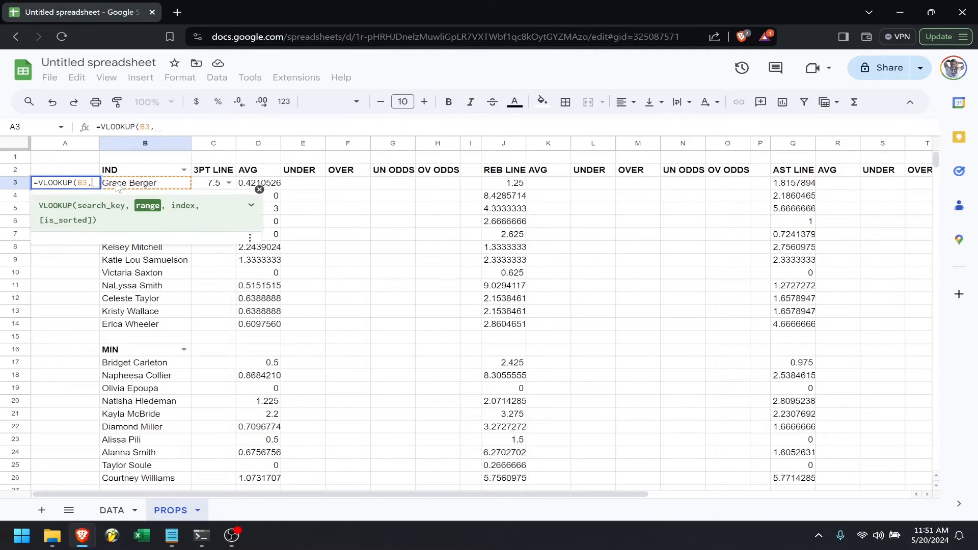
pyautogui.click(115, 510)
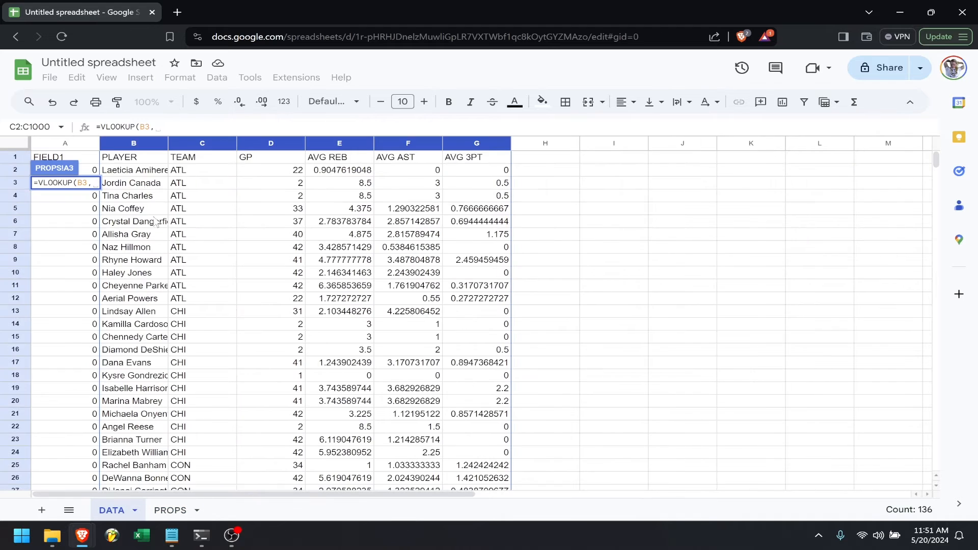
pyautogui.click(130, 147)
pyautogui.moveTo(130, 147); pyautogui.dragTo(252, 148)
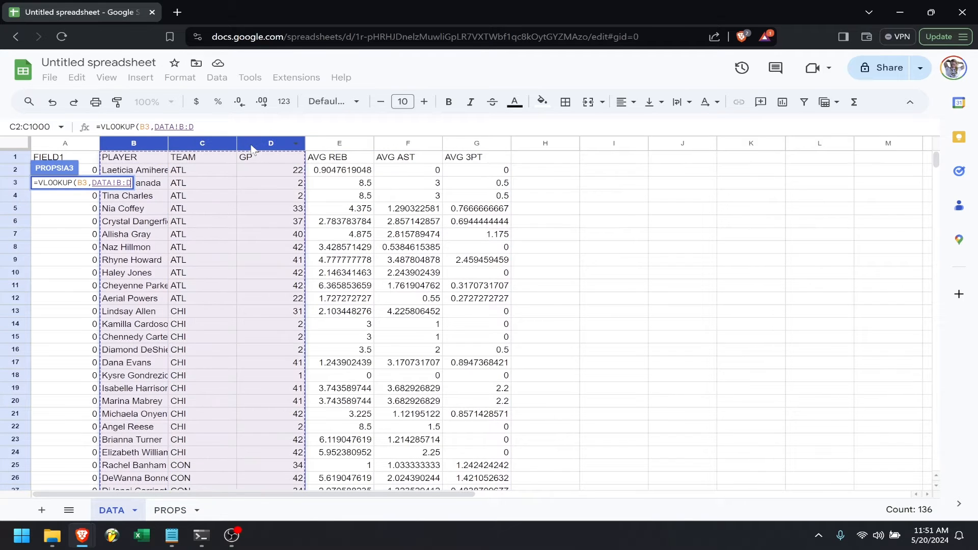
pyautogui.write(',')
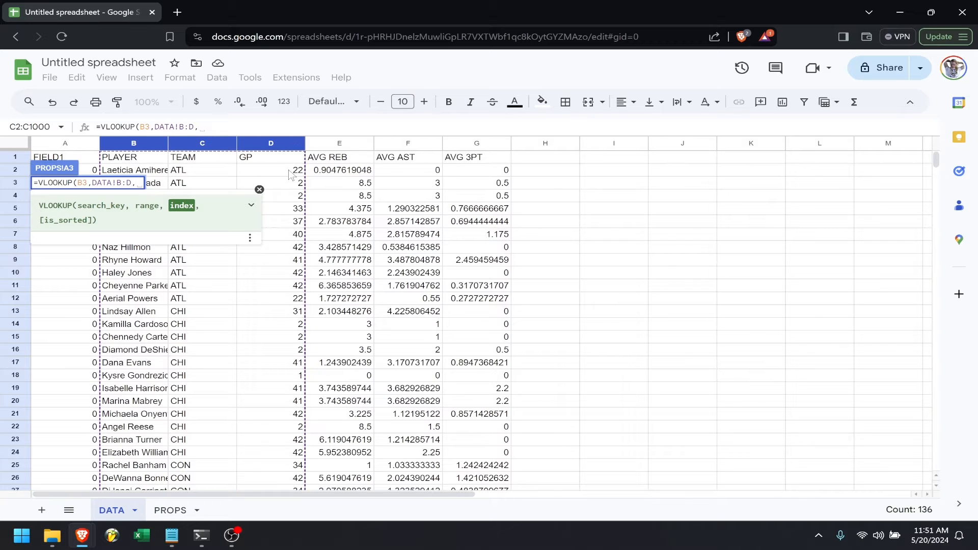
pyautogui.write('3,0')
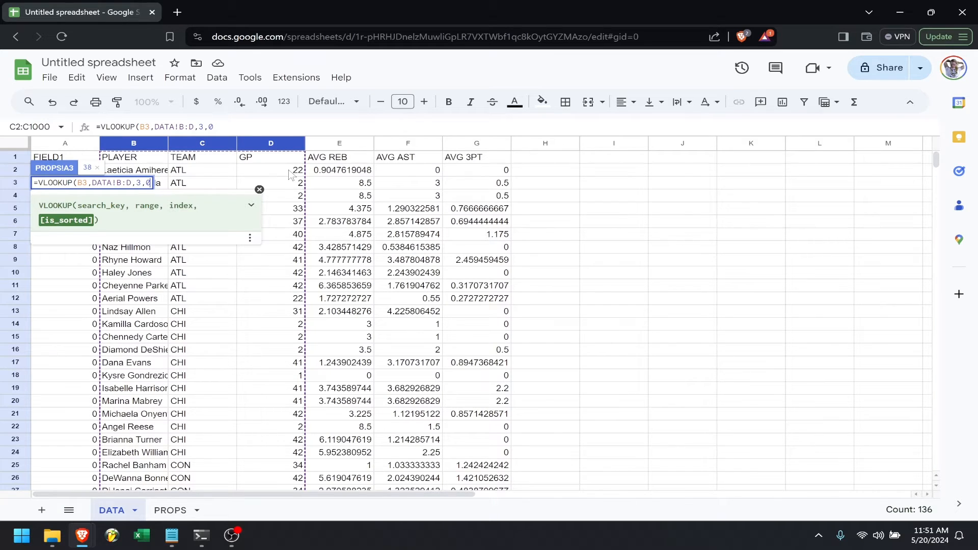
pyautogui.write(')')
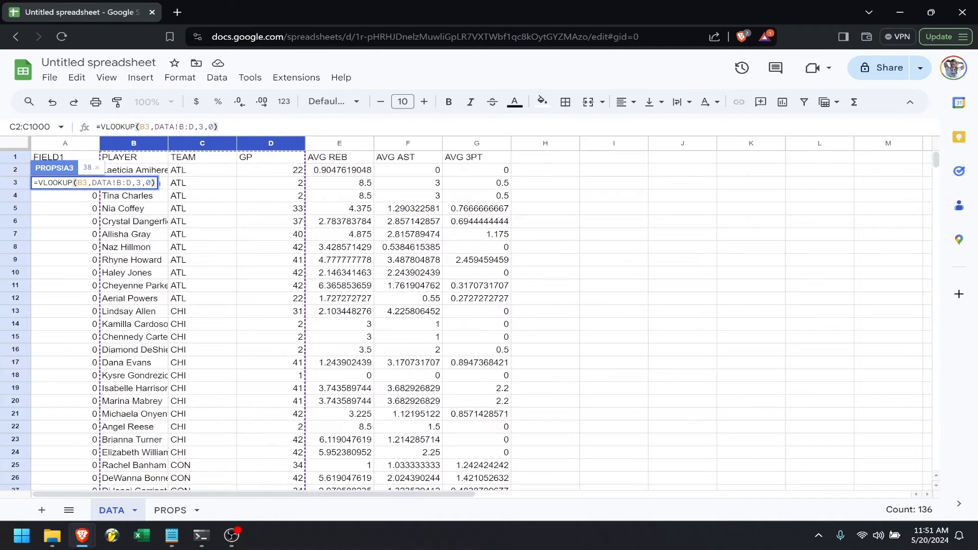
# - Make the lookup range in A3's formula absolute, as DATA!$B:$D, and commit the formula
pyautogui.click(117, 182)
pyautogui.press('F4')
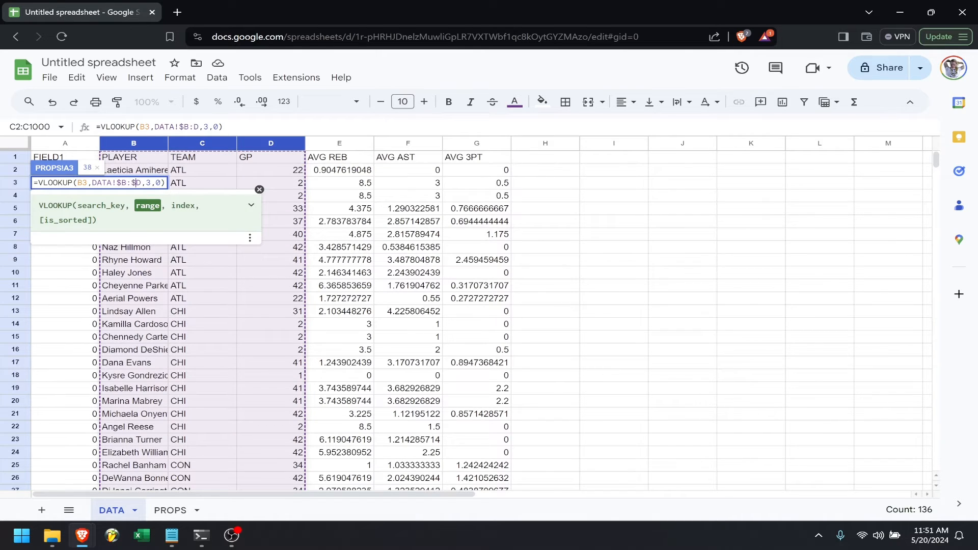
pyautogui.press('Return')
# - Fill A3's games-played formula down through A26 and clear A15:A16 between the two team rosters
pyautogui.moveTo(100, 189); pyautogui.dragTo(133, 483)
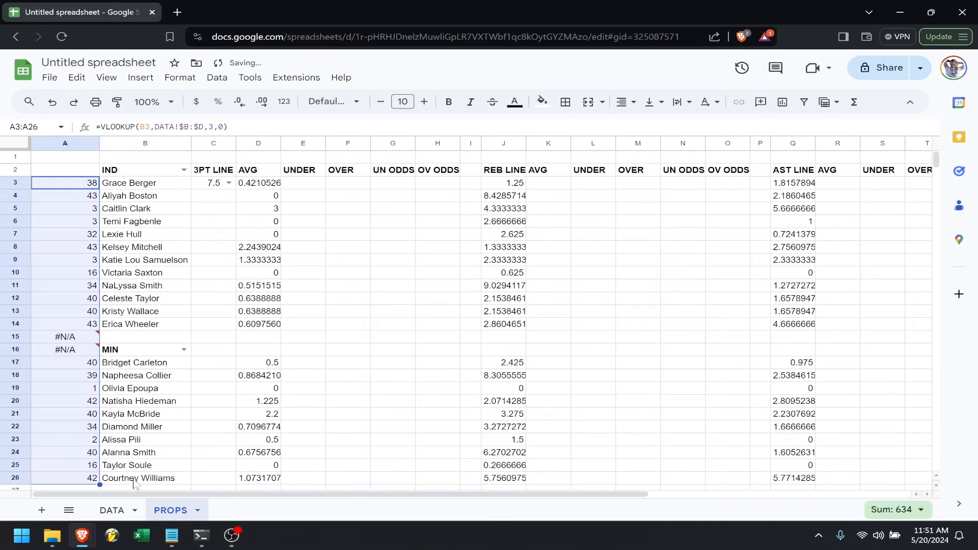
pyautogui.click(67, 338)
pyautogui.keyDown('shift'); pyautogui.click(61, 355); pyautogui.keyUp('shift')
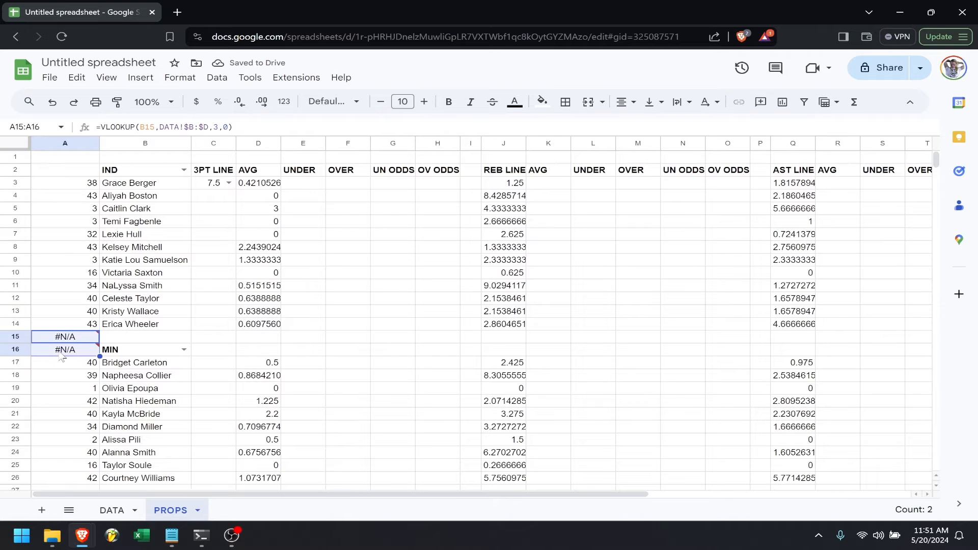
pyautogui.press('Delete')
pyautogui.click(323, 338)
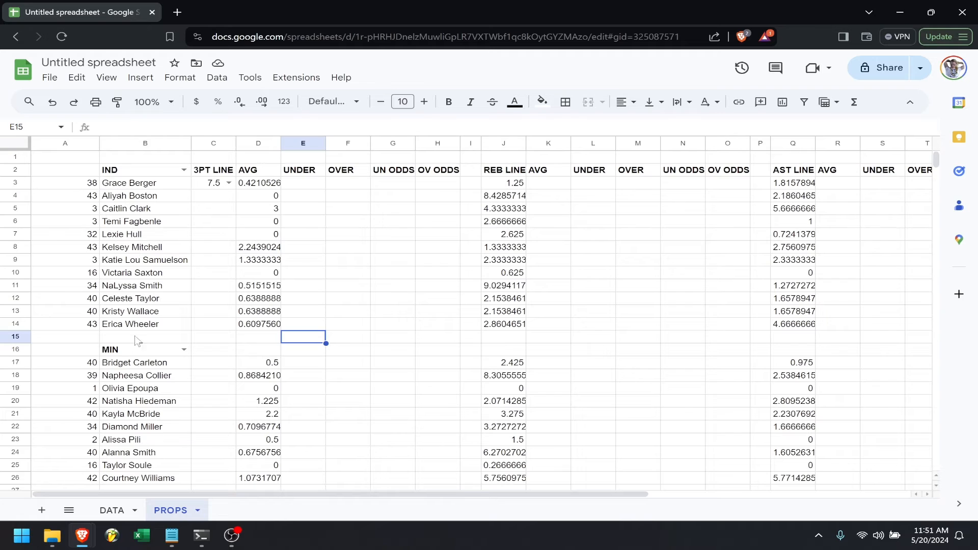
# - Add a new sheet and name it POISSON
pyautogui.click(42, 509)
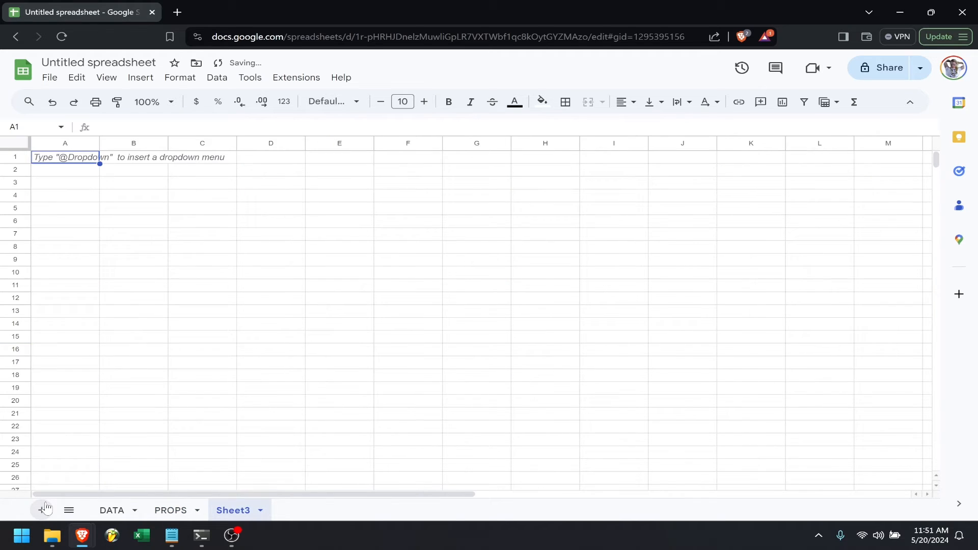
pyautogui.click(261, 510)
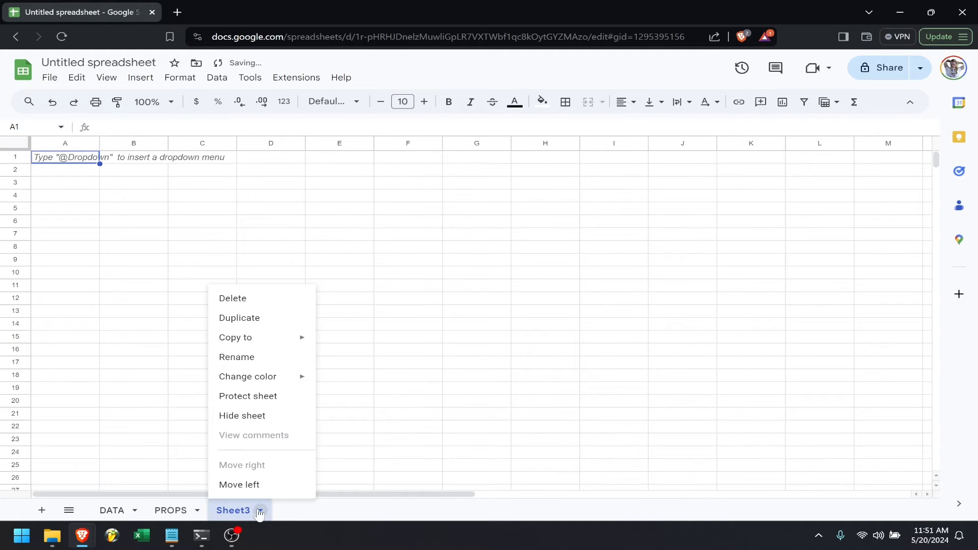
pyautogui.click(278, 358)
pyautogui.write('POISSON')
pyautogui.press('Return')
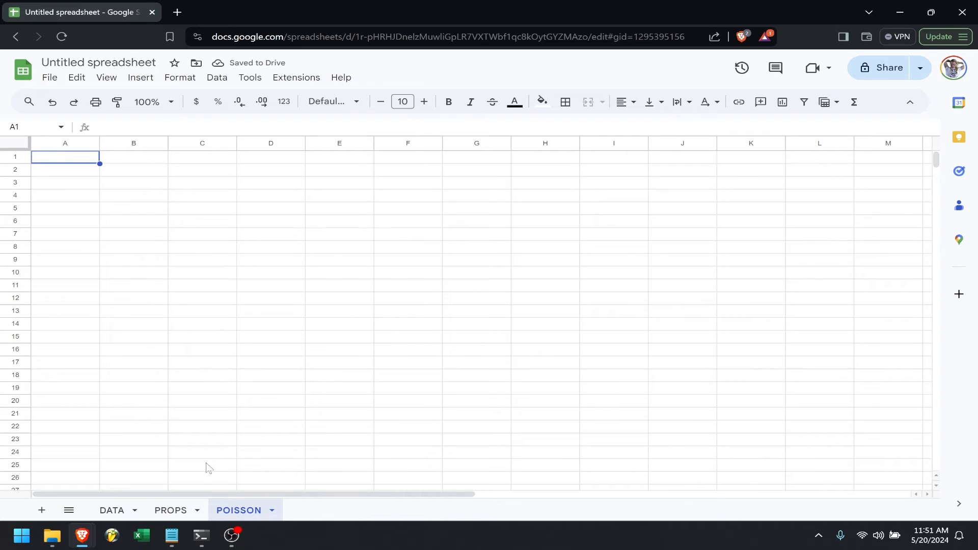
pyautogui.click(170, 510)
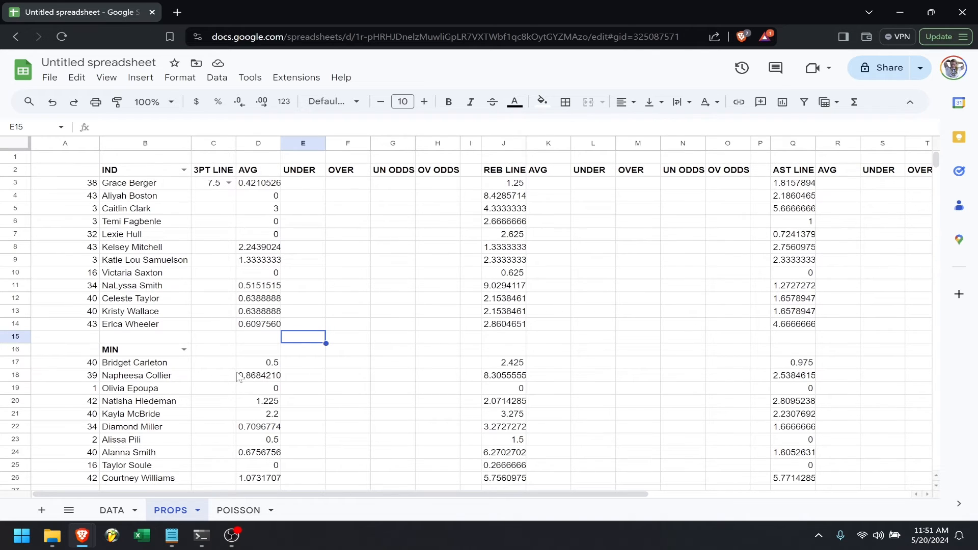
pyautogui.click(218, 170)
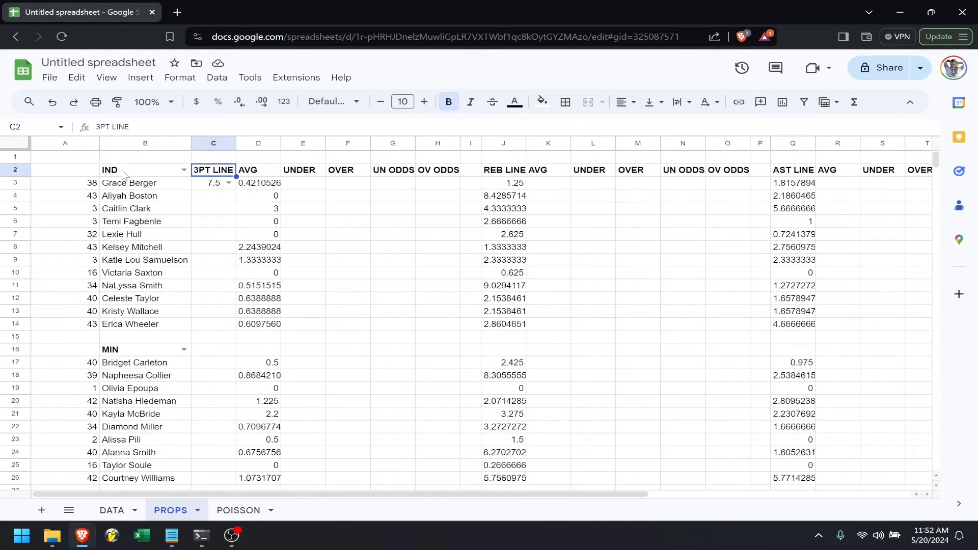
pyautogui.click(238, 511)
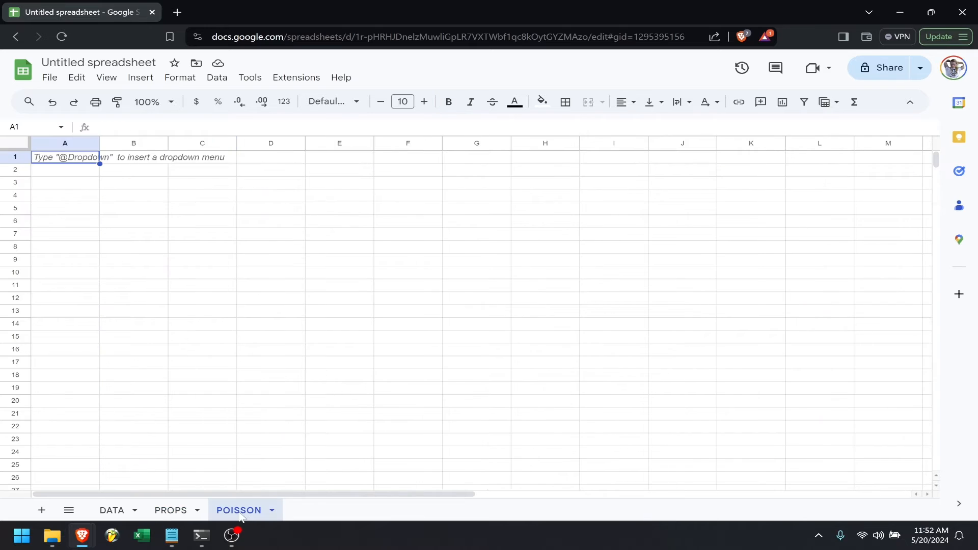
# - Enter the label 3PT in B2 of the POISSON sheet, followed by 0, 1, 2 and 3 in C2:F2
pyautogui.click(153, 173)
pyautogui.write('3PT')
pyautogui.press('Tab')
pyautogui.write('0')
pyautogui.press('Tab')
pyautogui.write('1')
pyautogui.press('Tab')
pyautogui.write('2')
pyautogui.press('Tab')
pyautogui.write('3')
pyautogui.press('Tab')
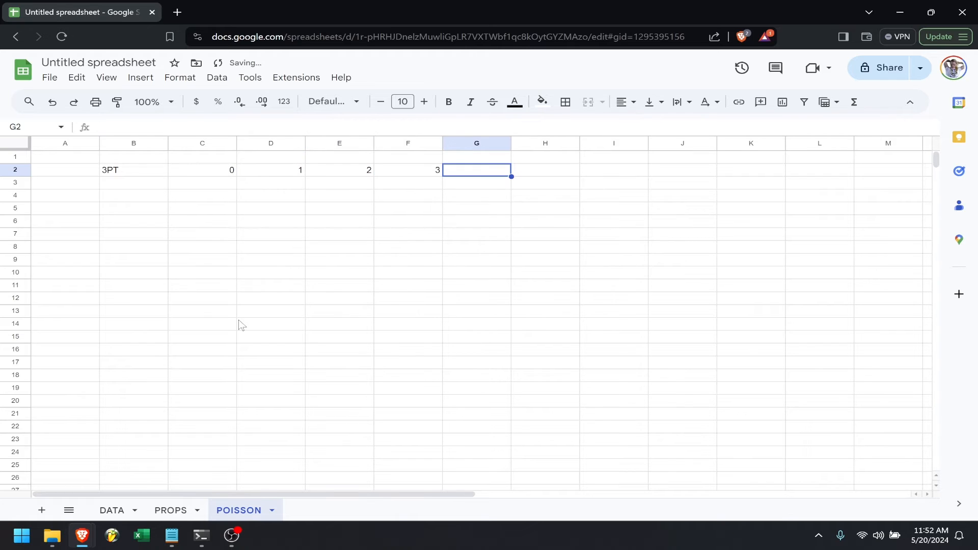
# - Extend the number series in C2:F2 through H2 so that it runs up to 5
pyautogui.click(406, 173)
pyautogui.keyDown('shift'); pyautogui.click(204, 173); pyautogui.keyUp('shift')
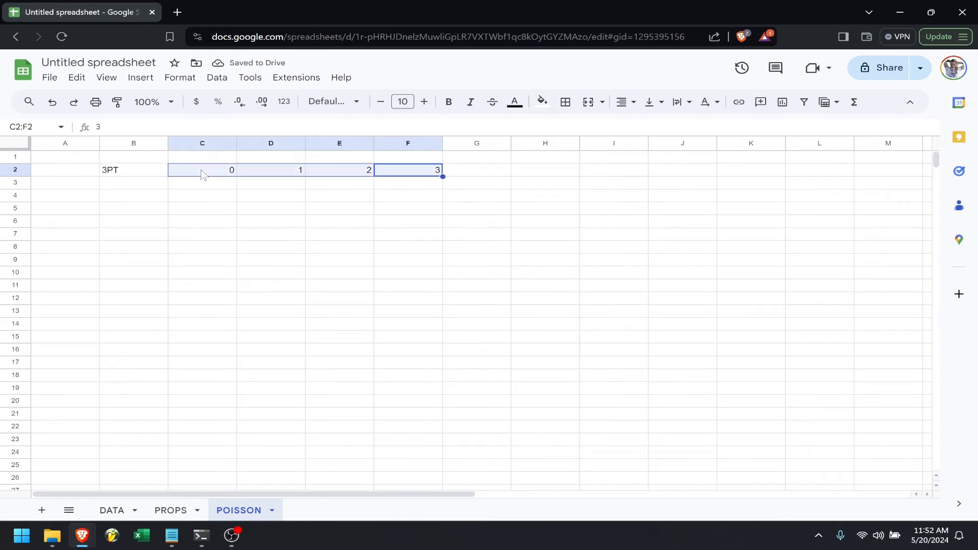
pyautogui.moveTo(443, 176); pyautogui.dragTo(537, 176)
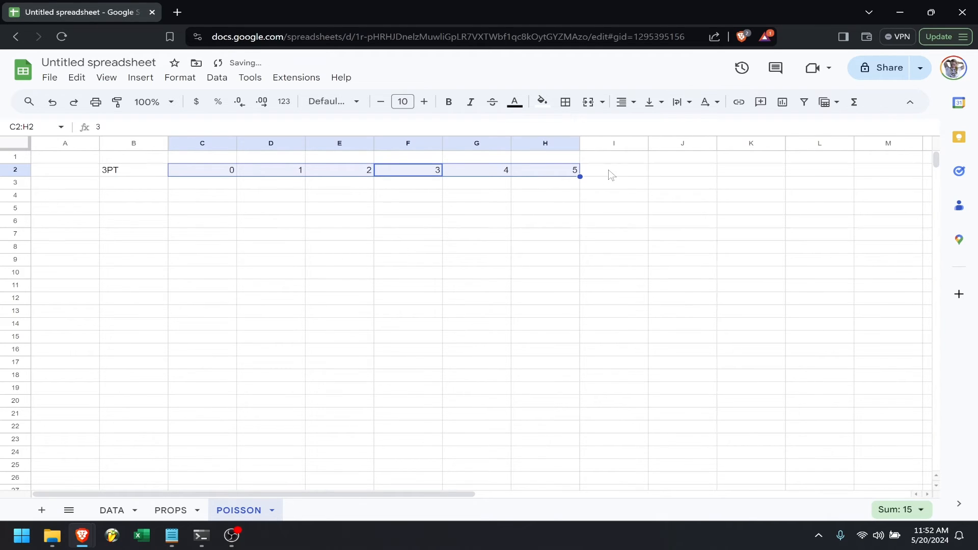
pyautogui.click(611, 173)
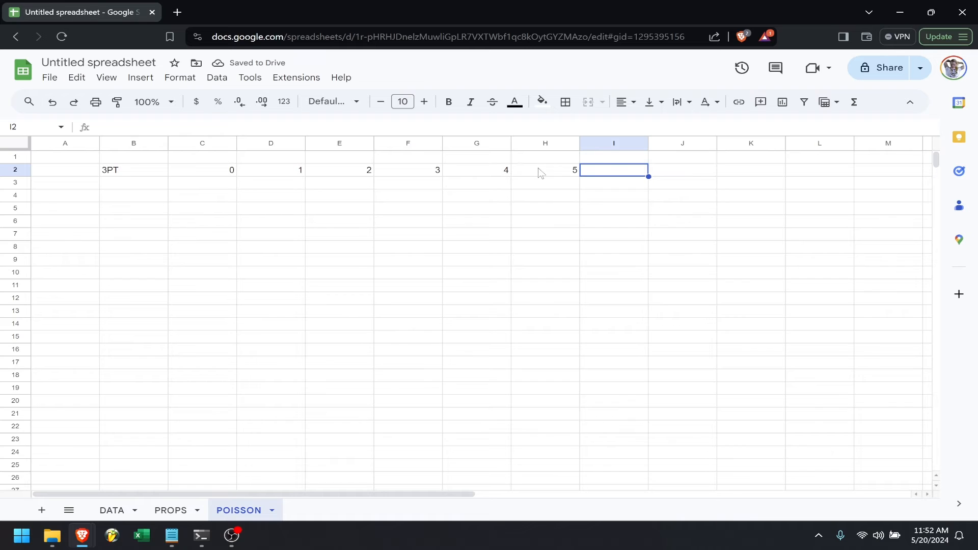
# - Enter the label REB in J2 of the POISSON sheet, followed by 0, 1, 2 and 3 in K2:N2
pyautogui.click(659, 171)
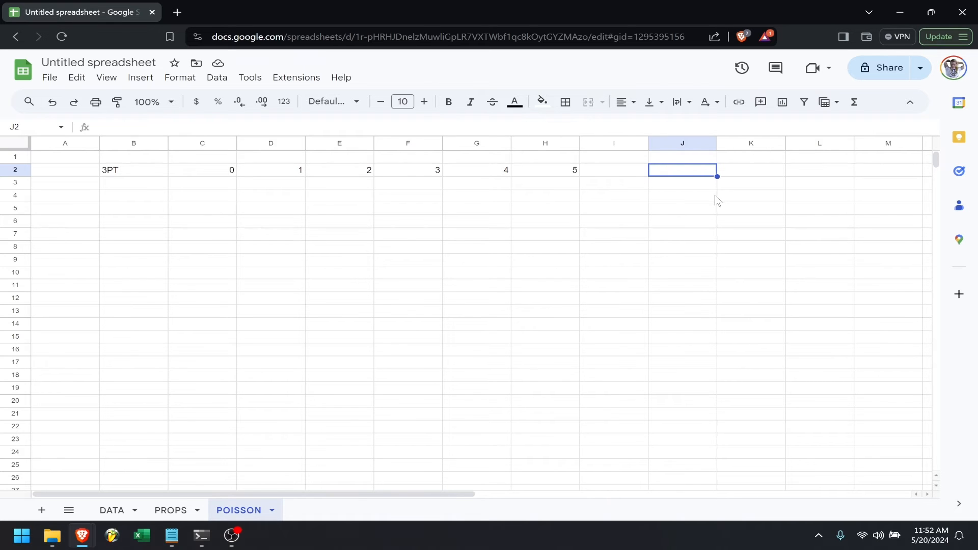
pyautogui.write('REB')
pyautogui.press('Tab')
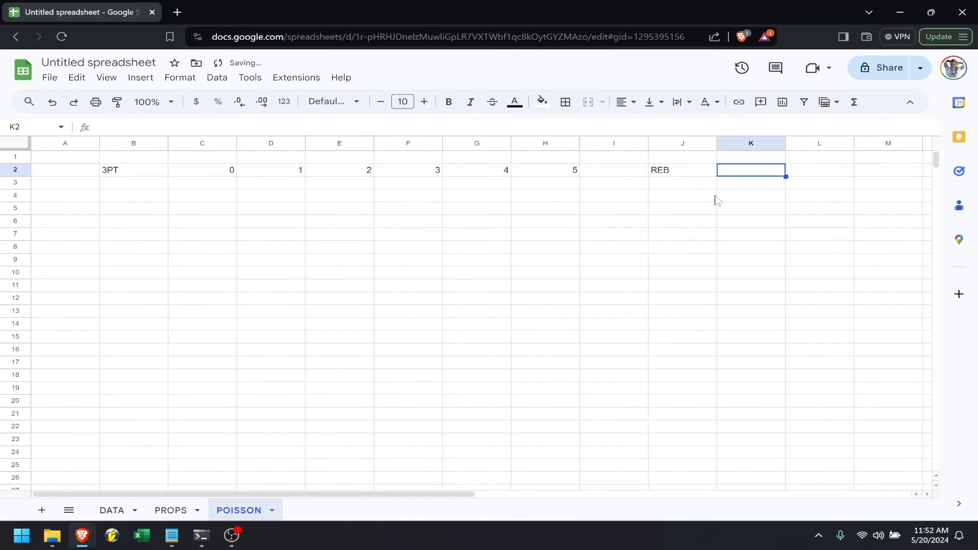
pyautogui.write('0')
pyautogui.press('Tab')
pyautogui.write('1')
pyautogui.press('Tab')
pyautogui.write('2')
pyautogui.press('Tab')
pyautogui.write('3')
pyautogui.press('Tab')
# - Extend the REB number series in K2:N2 through W2 so that it runs up to 12
pyautogui.click(810, 170)
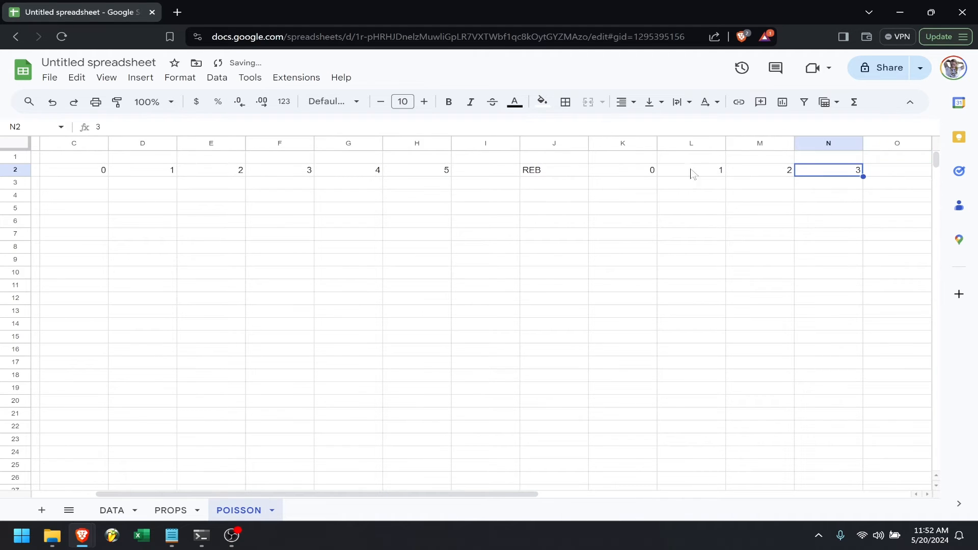
pyautogui.keyDown('shift'); pyautogui.click(652, 174); pyautogui.keyUp('shift')
pyautogui.hscroll(5, 793, 255)
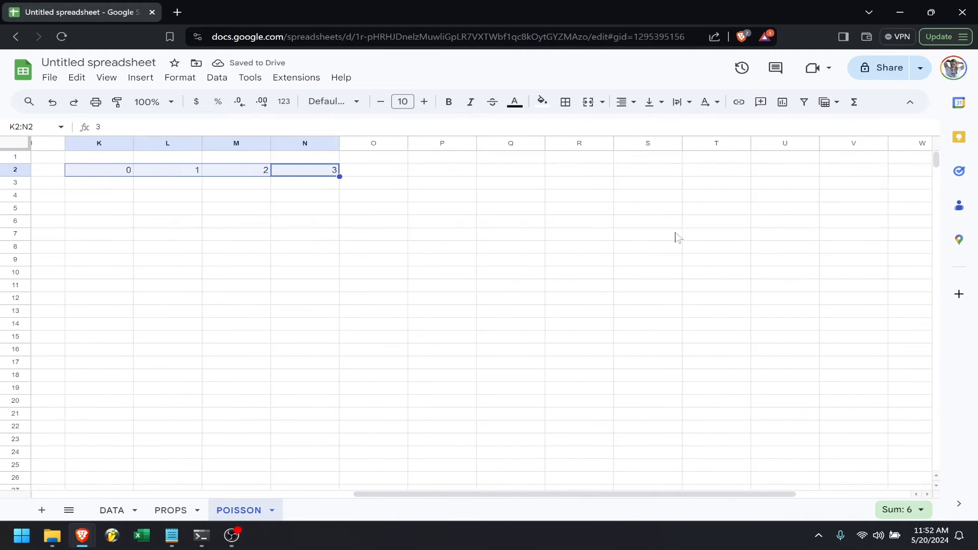
pyautogui.moveTo(339, 176); pyautogui.dragTo(891, 181)
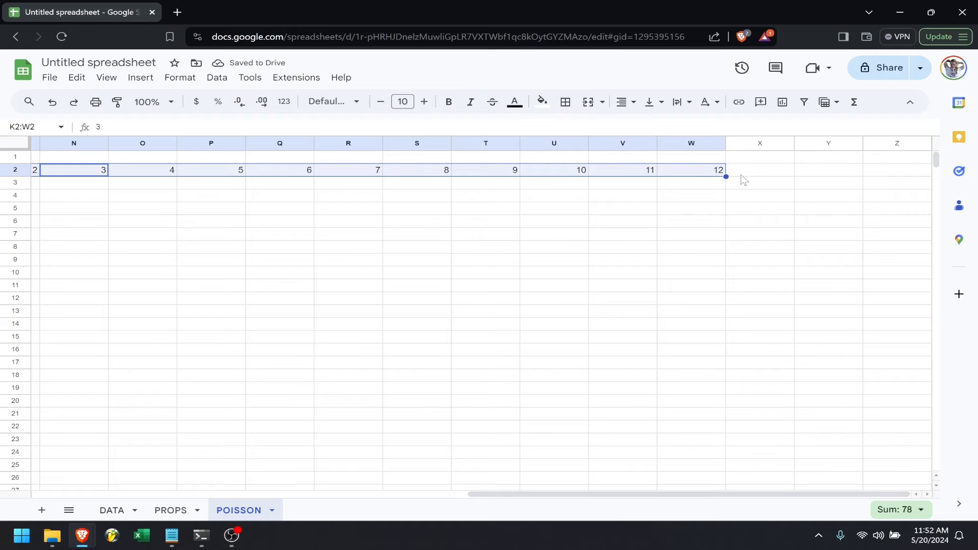
# - Insert six empty columns to the right of column Y
pyautogui.click(821, 144)
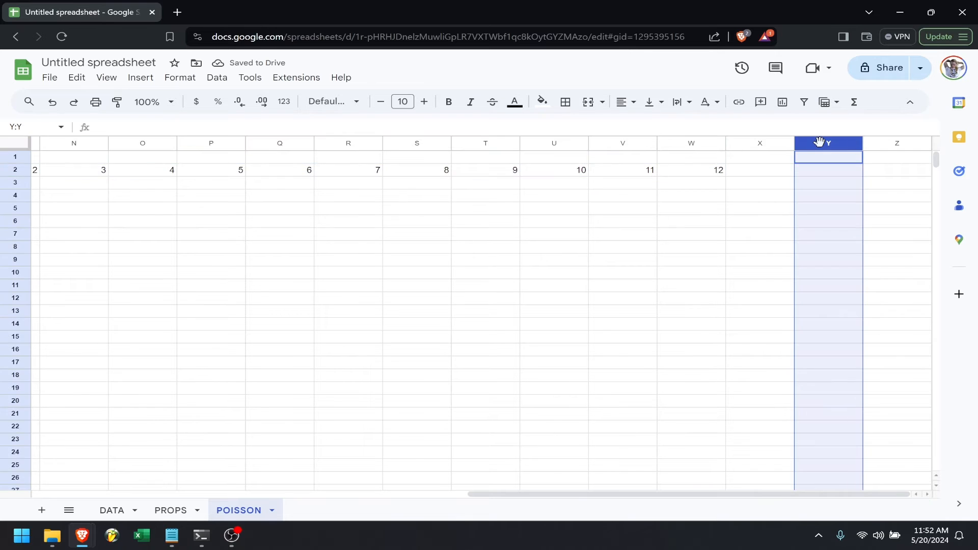
pyautogui.rightClick(820, 143)
pyautogui.click(880, 225)
pyautogui.hotkey('ctrl', 'y')
pyautogui.hotkey('ctrl', 'y')
pyautogui.hotkey('ctrl', 'y')
pyautogui.hotkey('ctrl', 'y')
pyautogui.hotkey('ctrl', 'y')
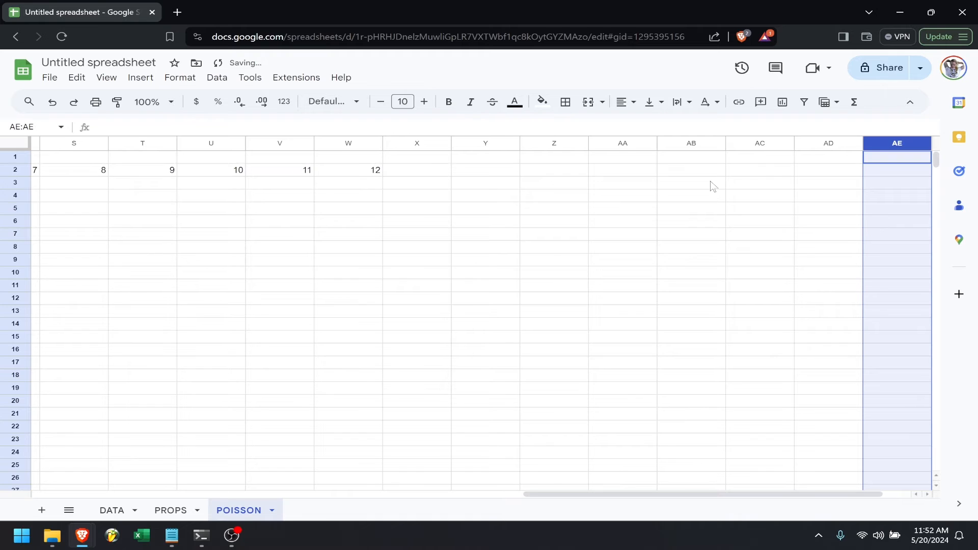
# - Extend the REB number series from W2 through AE2 so that it runs up to 20
pyautogui.click(348, 167)
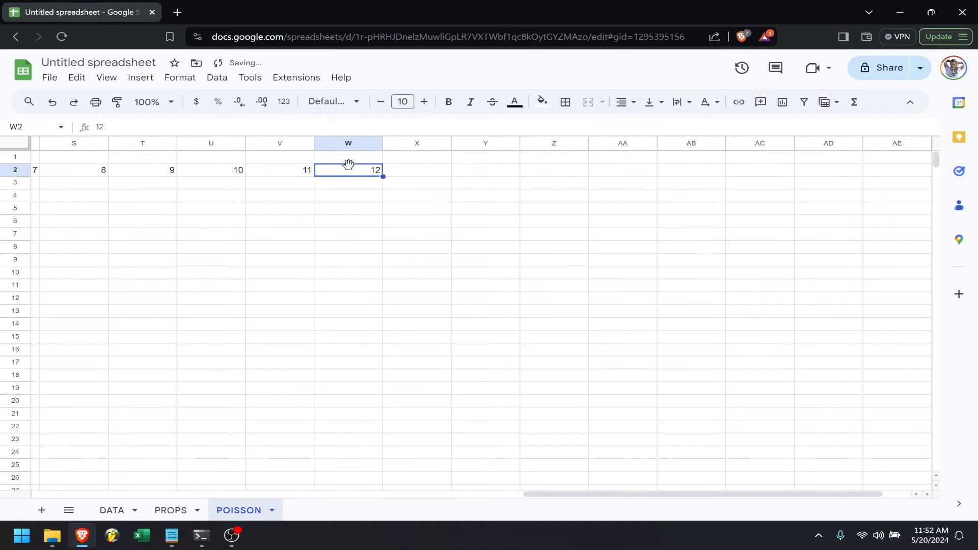
pyautogui.keyDown('shift'); pyautogui.click(168, 172); pyautogui.keyUp('shift')
pyautogui.moveTo(383, 176); pyautogui.dragTo(891, 179)
pyautogui.click(890, 174)
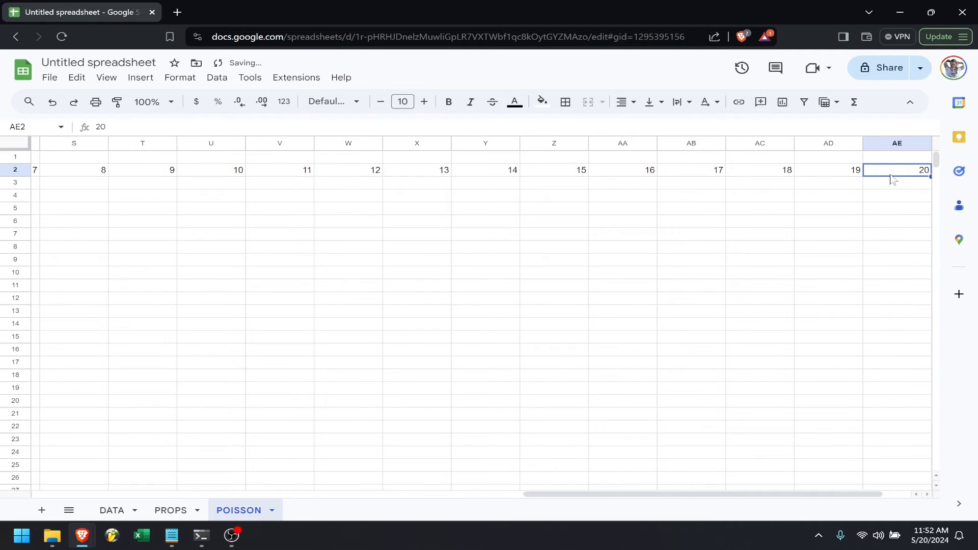
# - Copy the REB number series in K2:AE2 and insert one empty column to the right of column AF
pyautogui.hscroll(-10, 601, 219)
pyautogui.hscroll(-3, 601, 219)
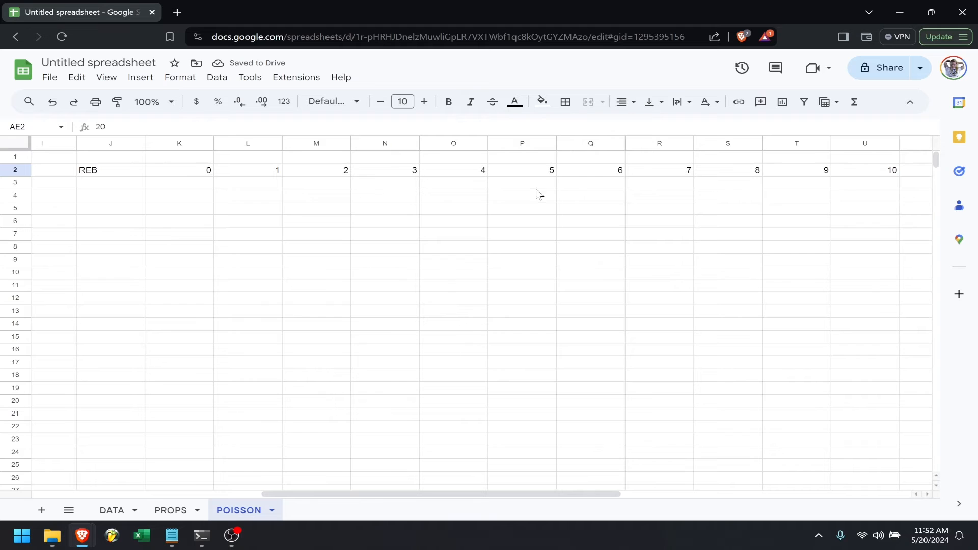
pyautogui.keyDown('shift'); pyautogui.click(191, 172); pyautogui.keyUp('shift')
pyautogui.hotkey('ctrl', 'c')
pyautogui.hscroll(10, 300, 194)
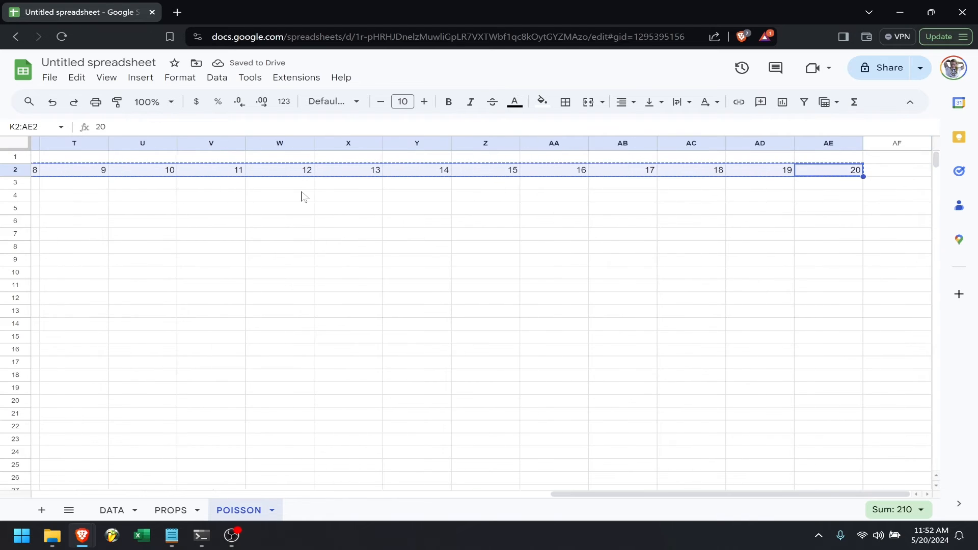
pyautogui.click(895, 144)
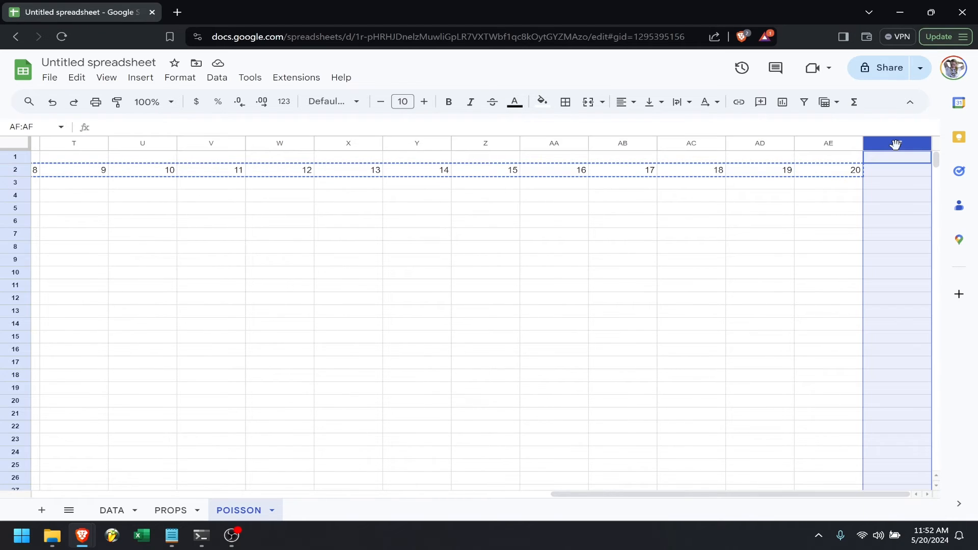
pyautogui.rightClick(896, 143)
pyautogui.click(935, 209)
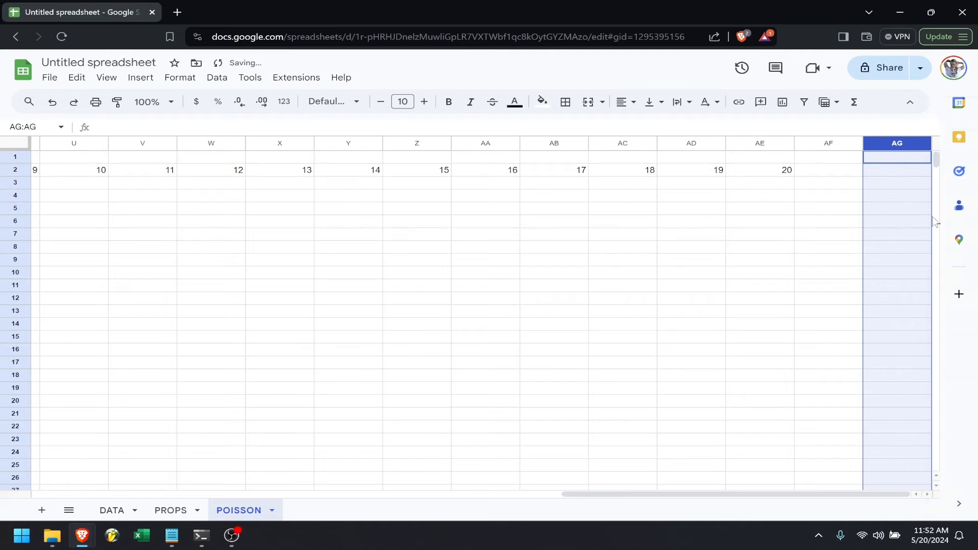
# - Enter the label AST in AG2 and paste the copied 0 to 20 series into row 2 starting at AH2
pyautogui.click(889, 168)
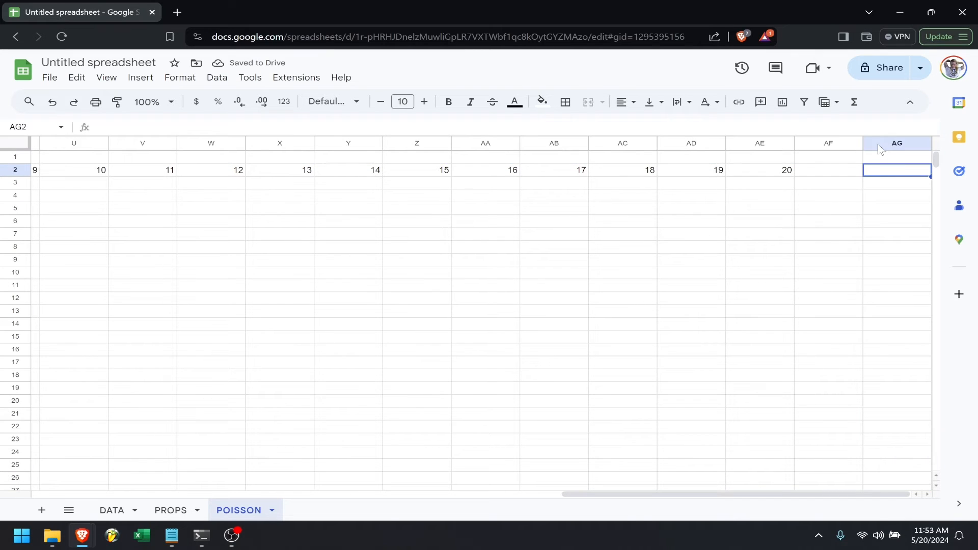
pyautogui.hscroll(1, 843, 173)
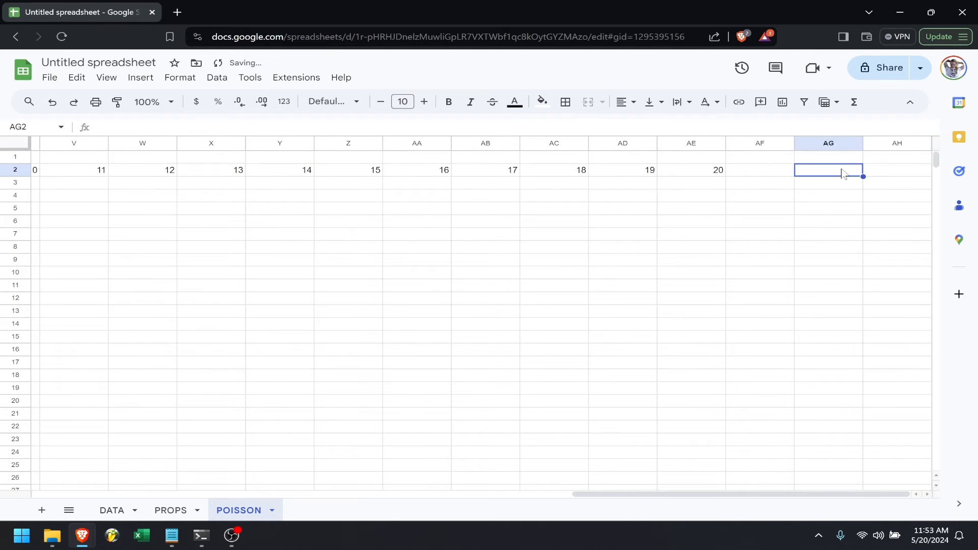
pyautogui.write('AST')
pyautogui.press('Tab')
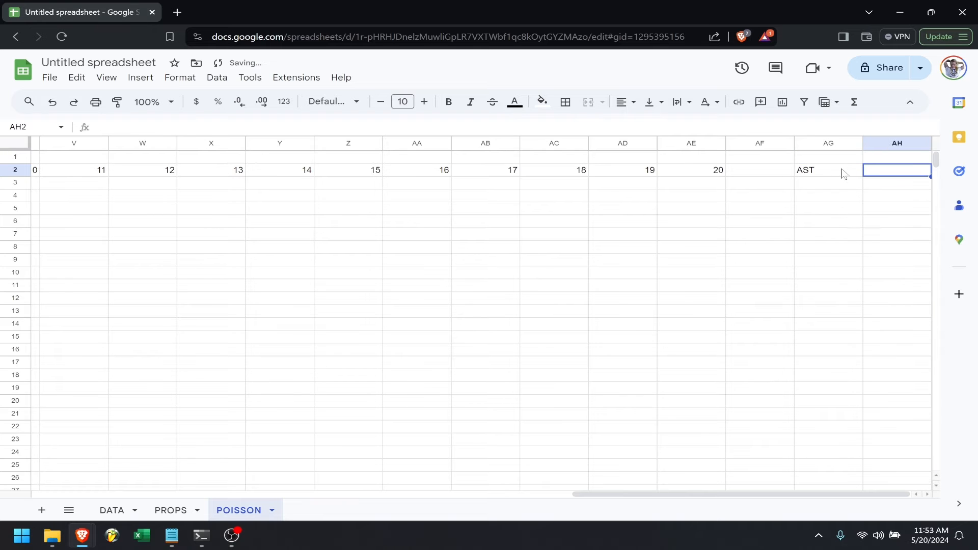
pyautogui.hotkey('ctrl', 'v')
pyautogui.hscroll(20, 759, 309)
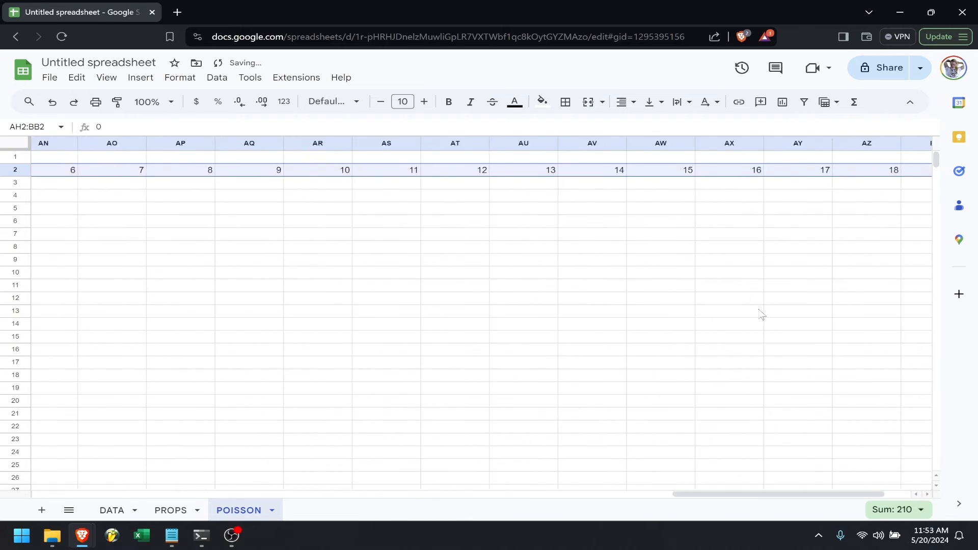
pyautogui.hscroll(-20, 761, 314)
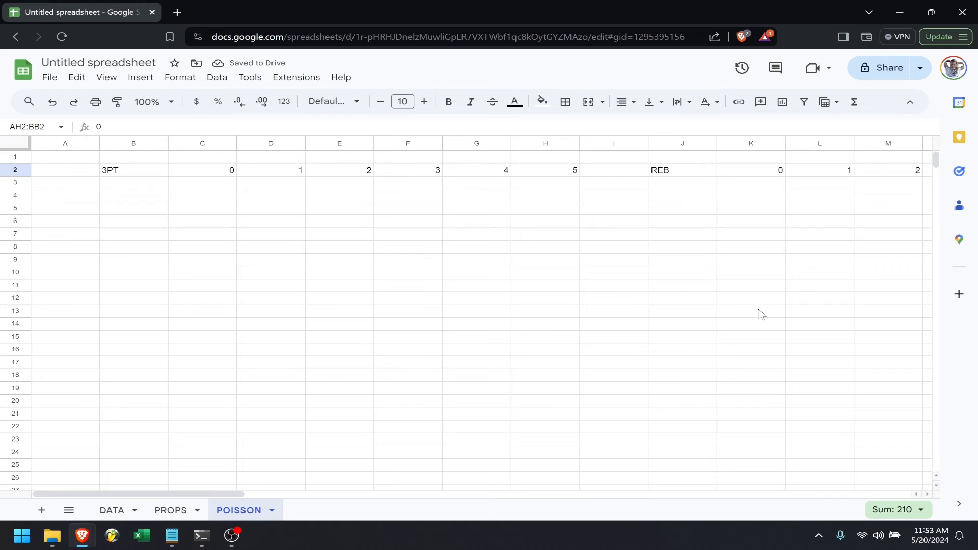
# - Compose a POISSON.DIST formula in C3 of the POISSON sheet with C2 as x, PROPS!D3 as the mean and cumulative set to true
pyautogui.click(222, 186)
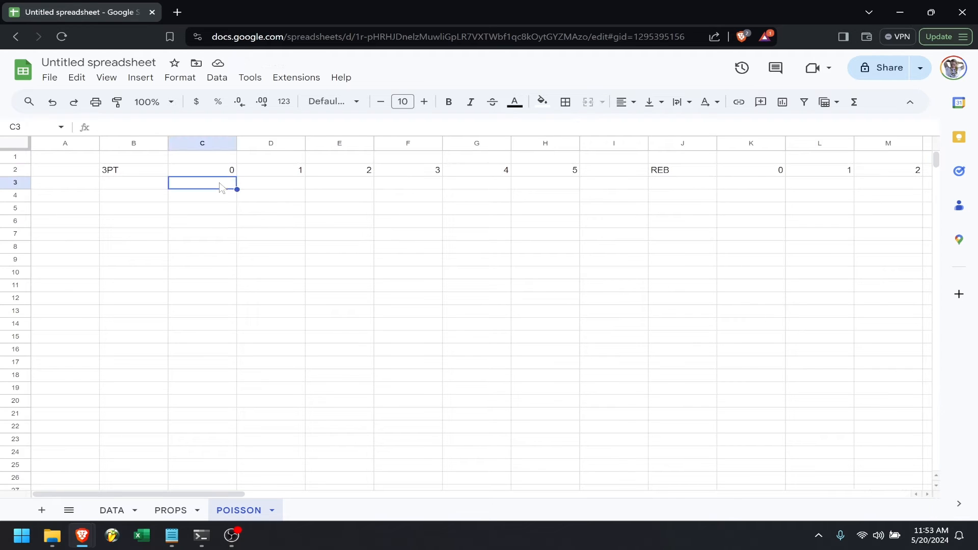
pyautogui.write('=poi')
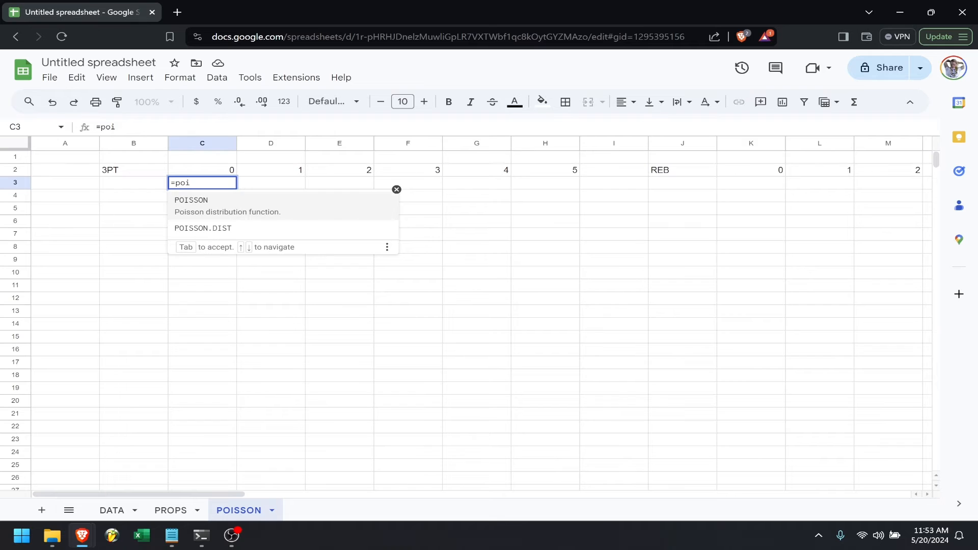
pyautogui.press('Down')
pyautogui.press('Tab')
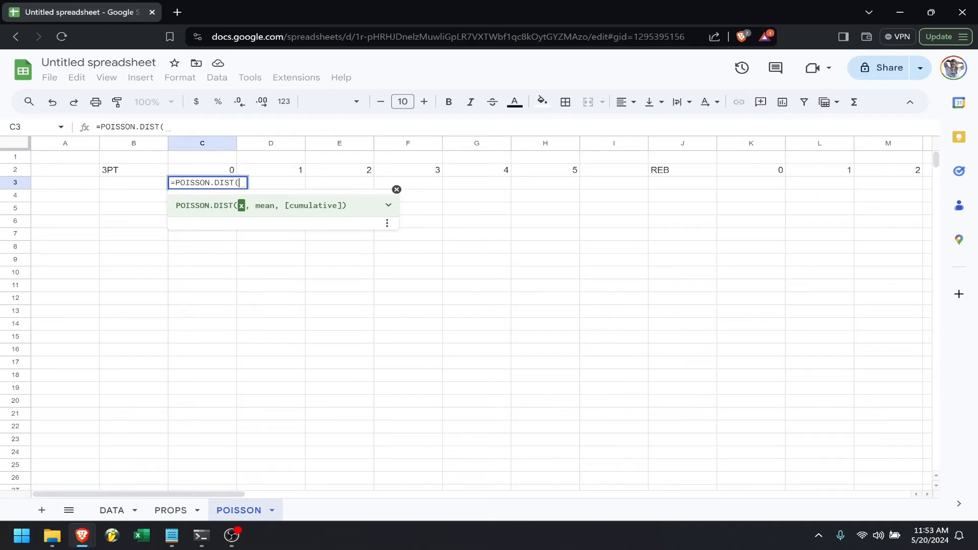
pyautogui.click(215, 174)
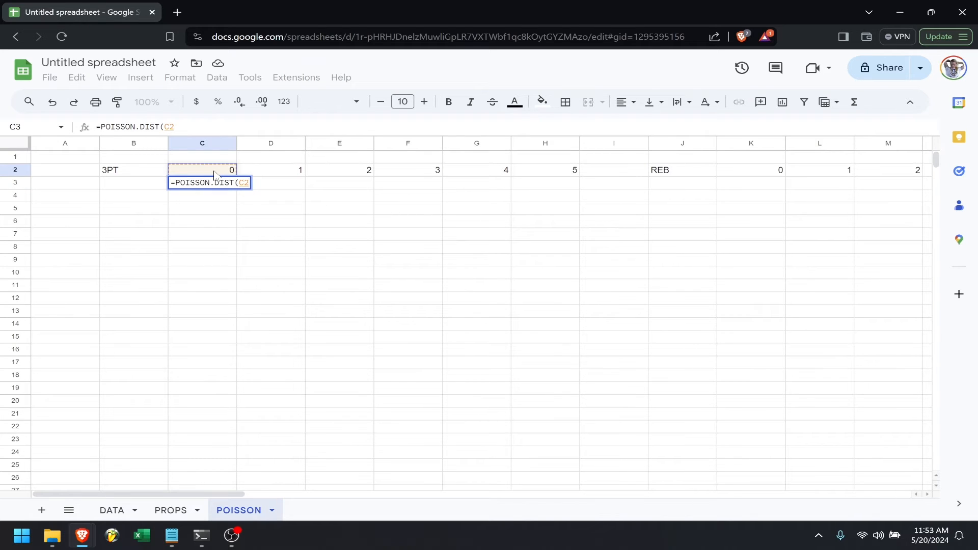
pyautogui.write(',')
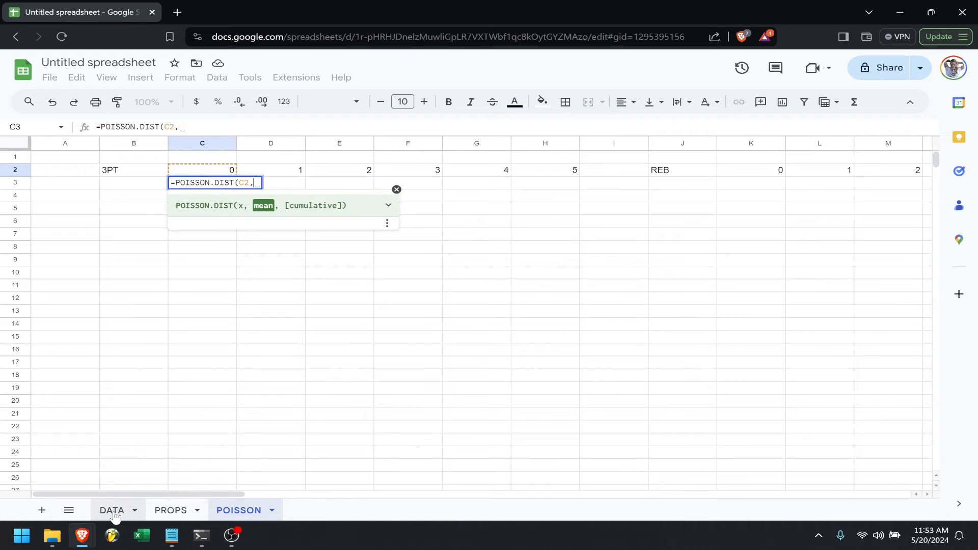
pyautogui.click(169, 515)
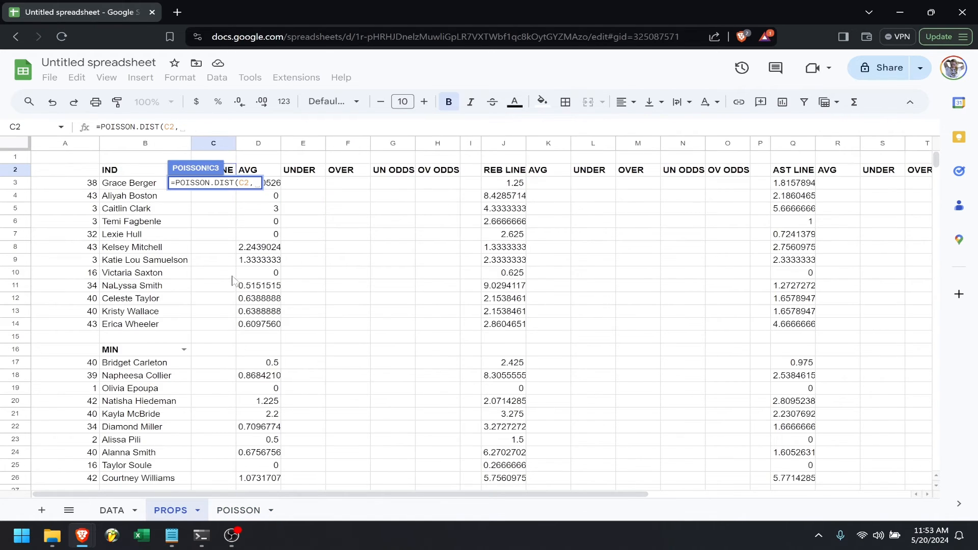
pyautogui.click(272, 186)
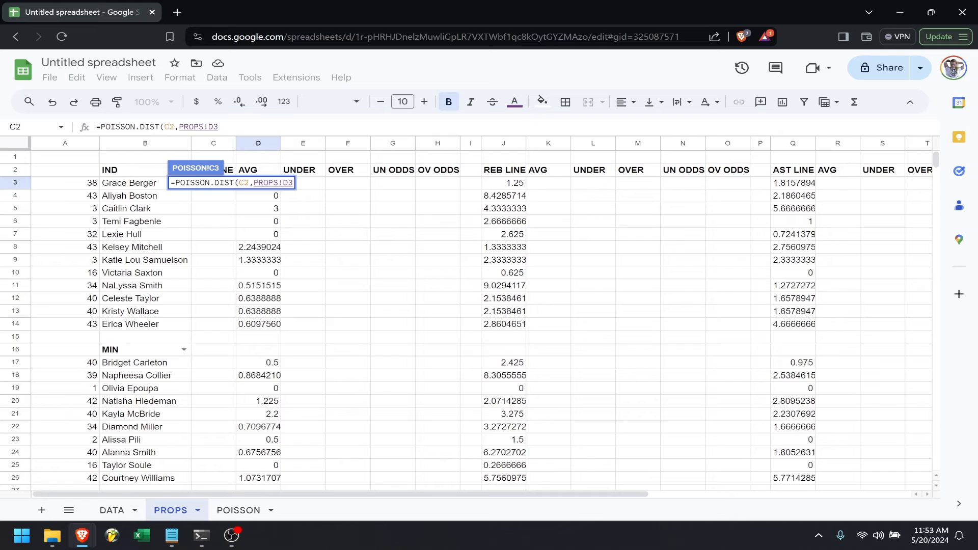
pyautogui.write('true)')
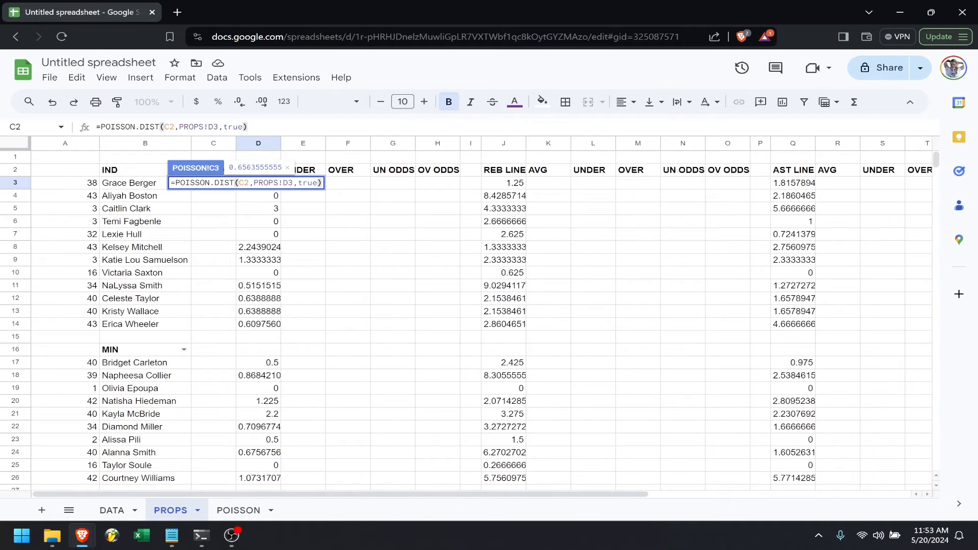
# - Anchor the formula's references as C$2 and PROPS!$D3, then fill it from C3 across to H3
pyautogui.click(283, 183)
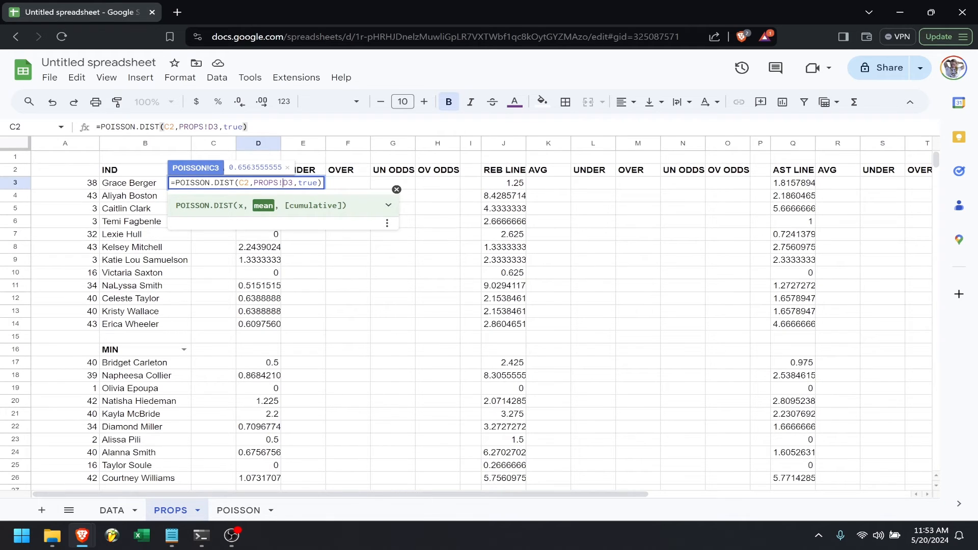
pyautogui.write('$')
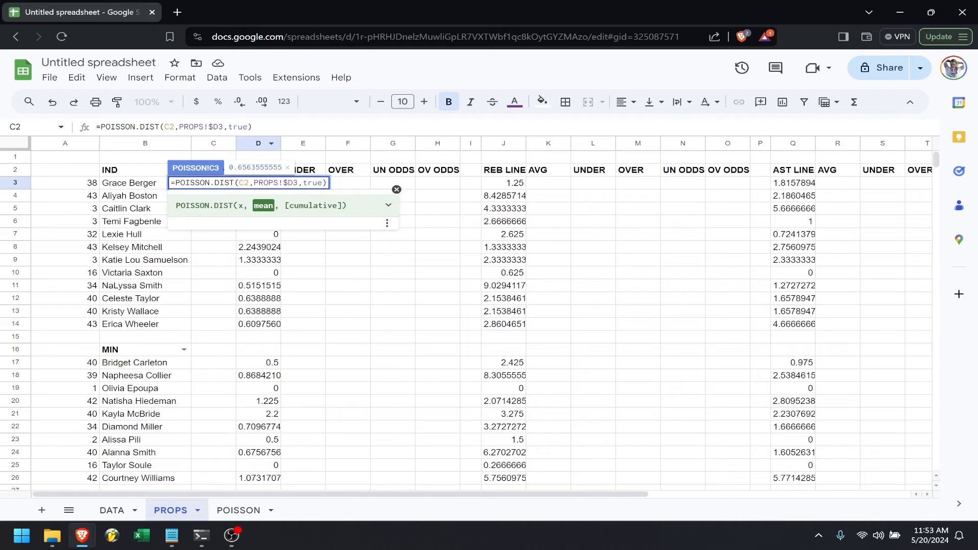
pyautogui.click(244, 182)
pyautogui.write('$')
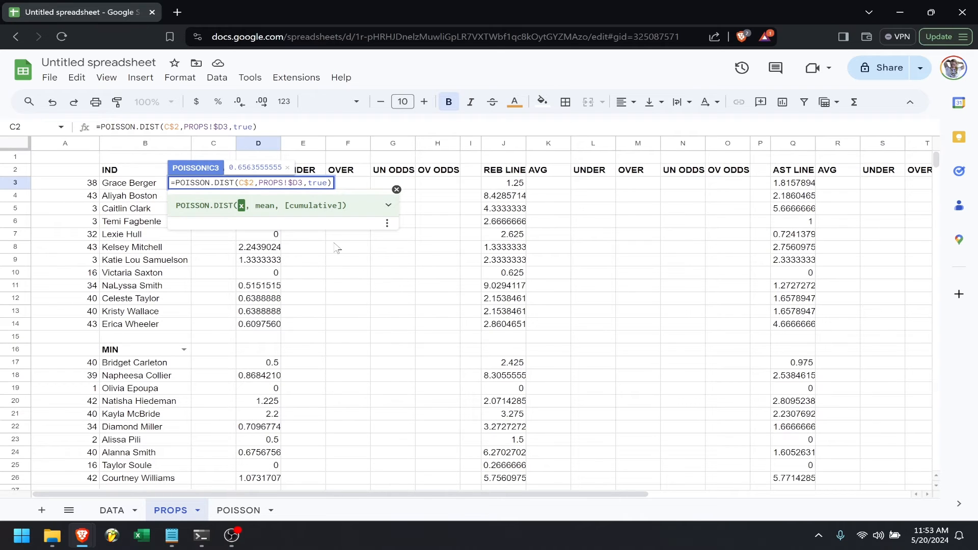
pyautogui.press('Return')
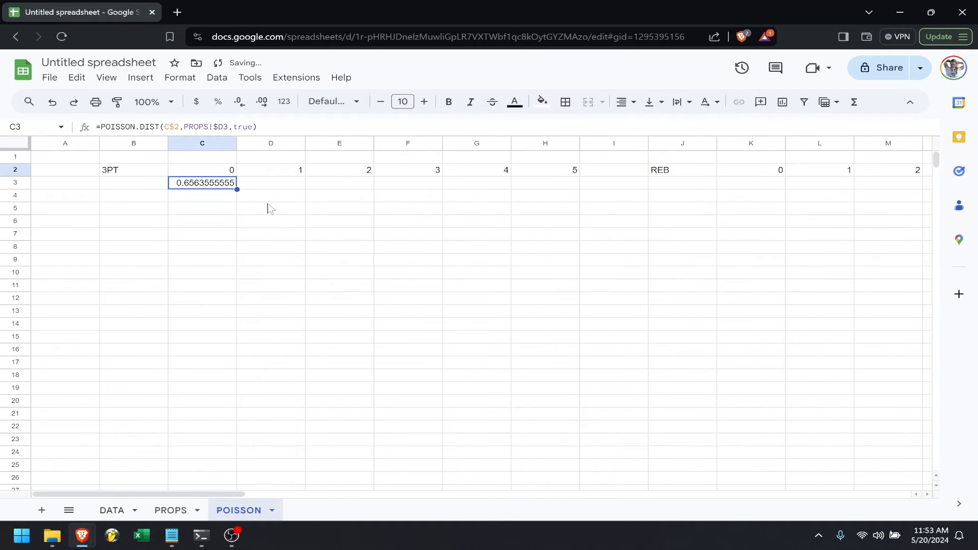
pyautogui.moveTo(237, 189); pyautogui.dragTo(538, 191)
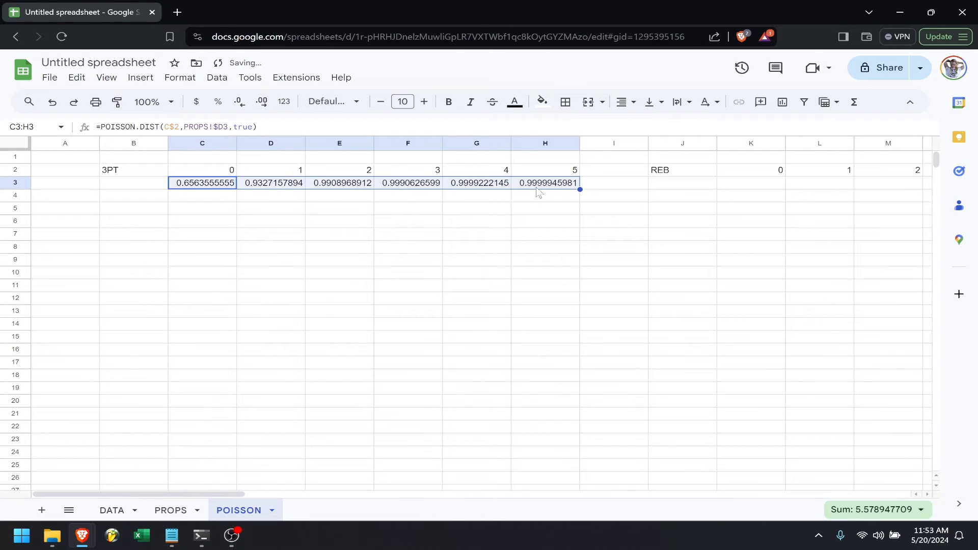
# - Examine the first team's 3PT averages in D3:D14 of the PROPS sheet to see which rows the Poisson table must cover
pyautogui.click(174, 510)
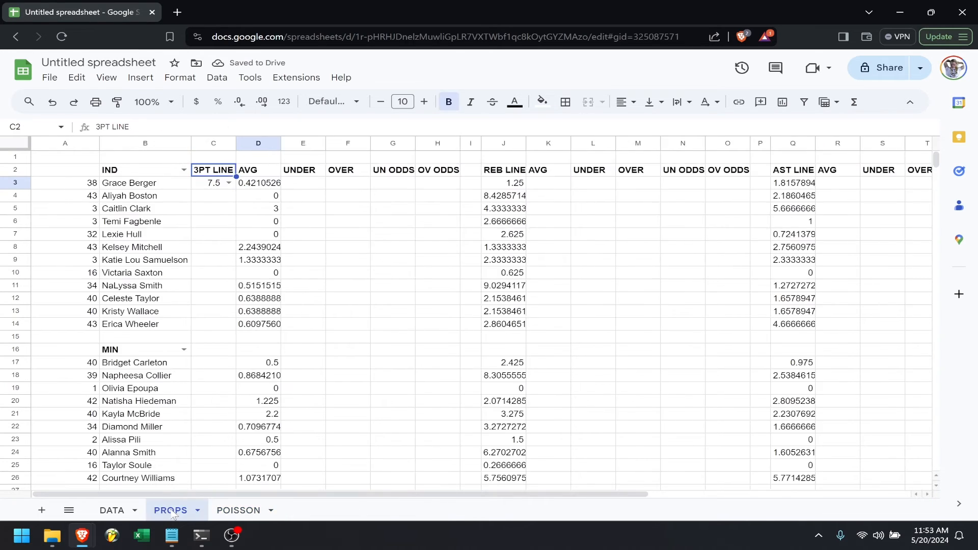
pyautogui.click(263, 188)
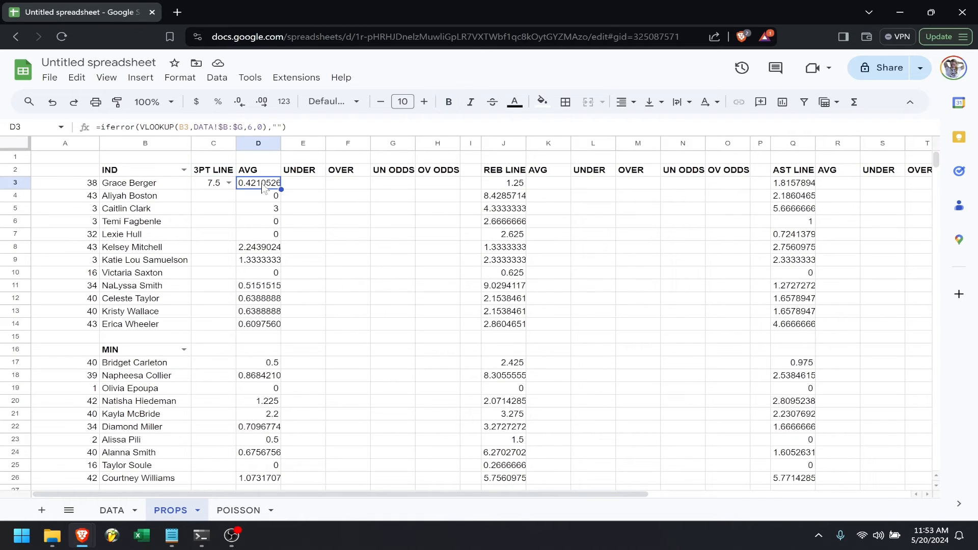
pyautogui.press('Down')
pyautogui.press('Down')
pyautogui.press('Down')
pyautogui.press('Down')
pyautogui.press('Down')
pyautogui.press('Down')
pyautogui.press('Down')
pyautogui.press('Down')
pyautogui.press('Down')
pyautogui.press('Down')
pyautogui.press('Down')
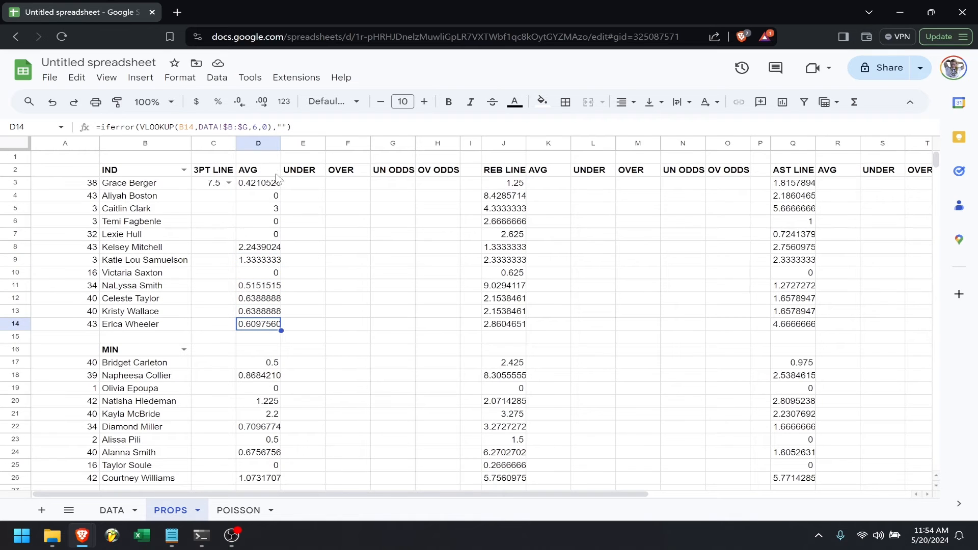
pyautogui.keyDown('shift'); pyautogui.click(274, 187); pyautogui.keyUp('shift')
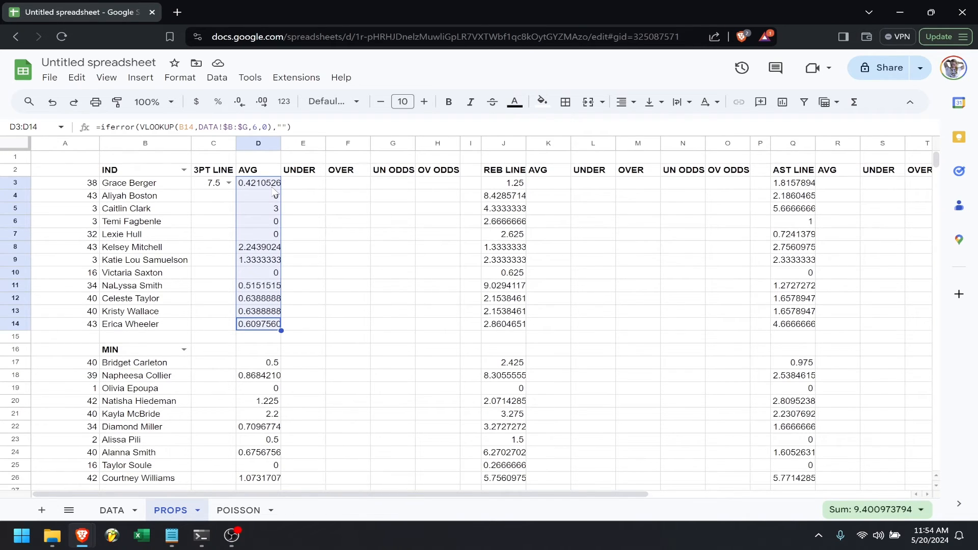
# - Check the blank rows 15 and 16 in PROPS, and fill the POISSON sheet's C3:H3 formulas down through row 17
pyautogui.click(265, 338)
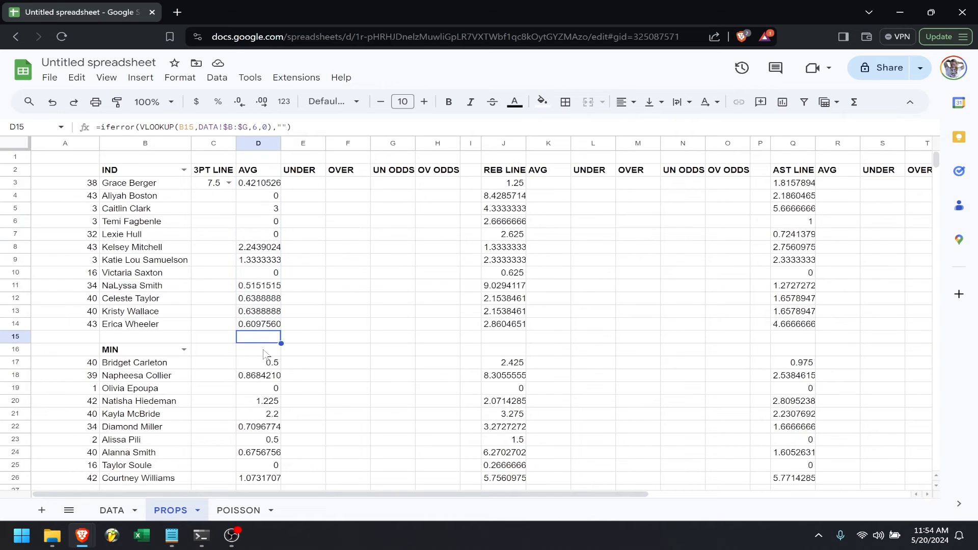
pyautogui.keyDown('shift'); pyautogui.click(265, 355); pyautogui.keyUp('shift')
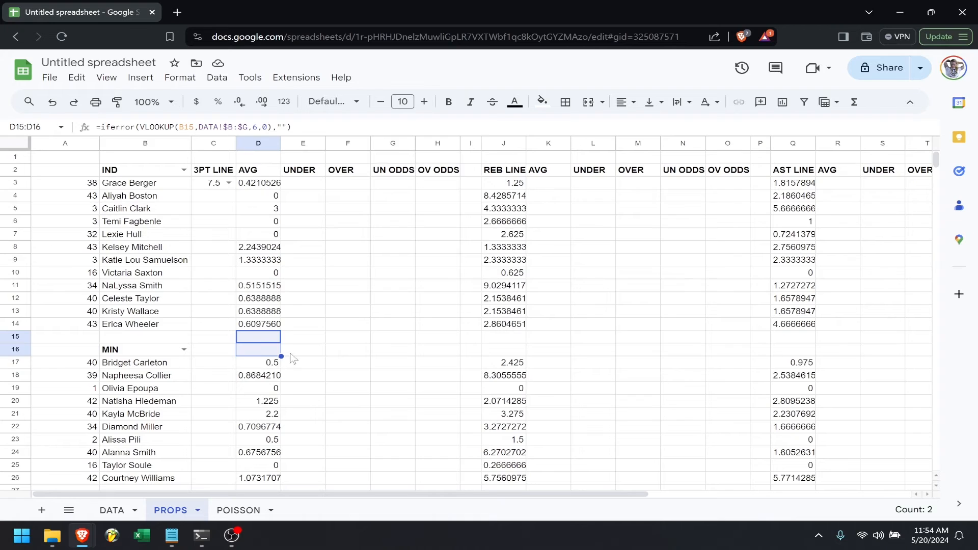
pyautogui.click(241, 510)
pyautogui.moveTo(579, 189); pyautogui.dragTo(561, 322)
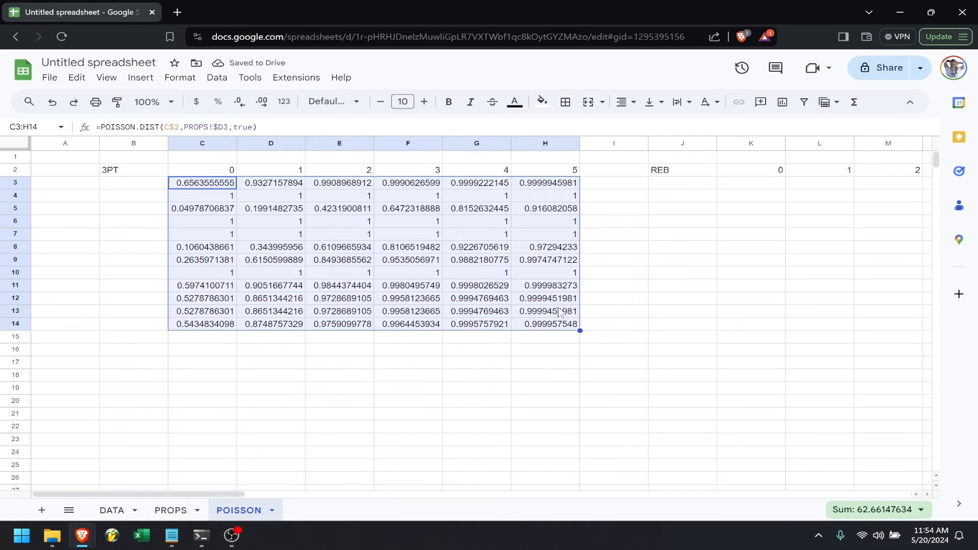
pyautogui.moveTo(579, 330); pyautogui.dragTo(579, 358)
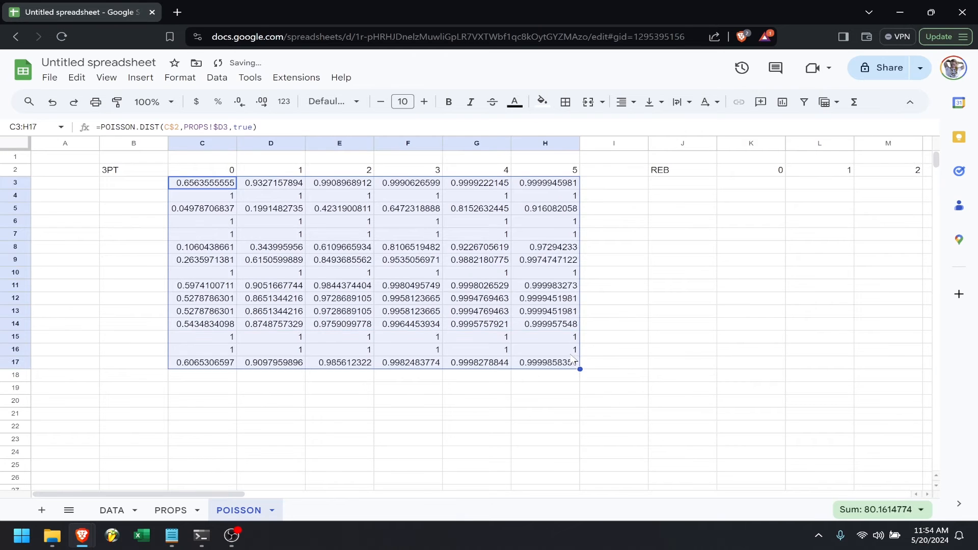
# - Clear the Poisson formulas from C15:H16, the gap rows between the two teams
pyautogui.click(575, 351)
pyautogui.keyDown('shift'); pyautogui.click(220, 340); pyautogui.keyUp('shift')
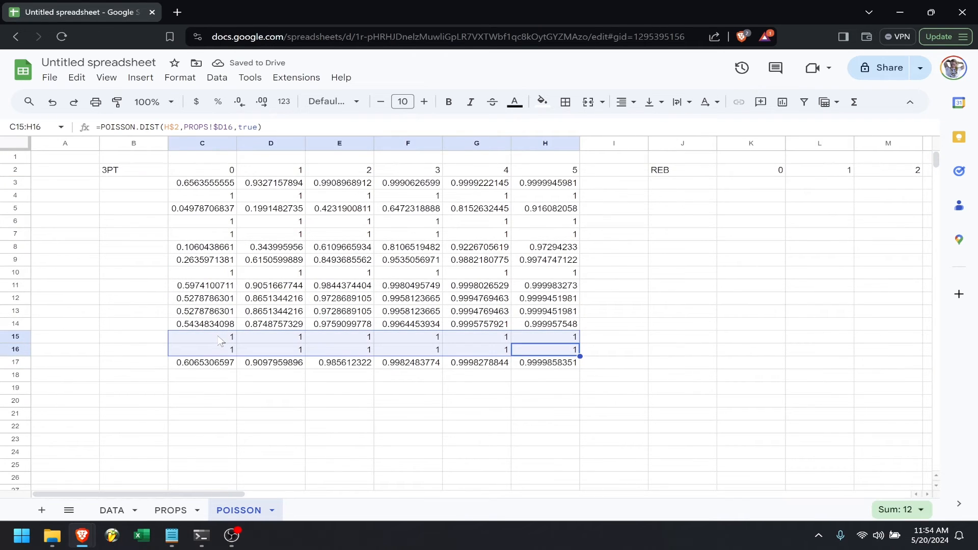
pyautogui.press('Delete')
# - Fill the second team's Poisson formulas from C17:H17 down through row 29
pyautogui.click(222, 362)
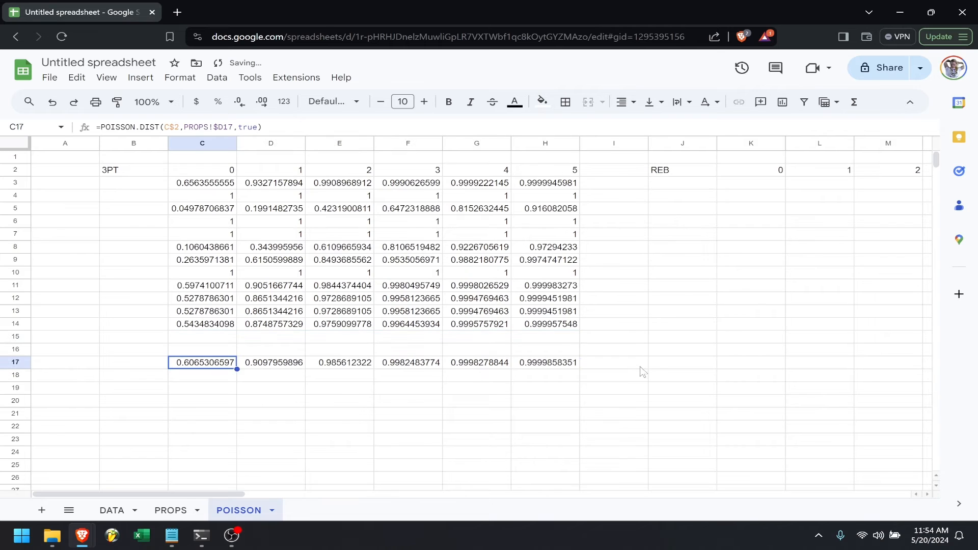
pyautogui.keyDown('shift'); pyautogui.click(566, 364); pyautogui.keyUp('shift')
pyautogui.moveTo(578, 367); pyautogui.dragTo(548, 460)
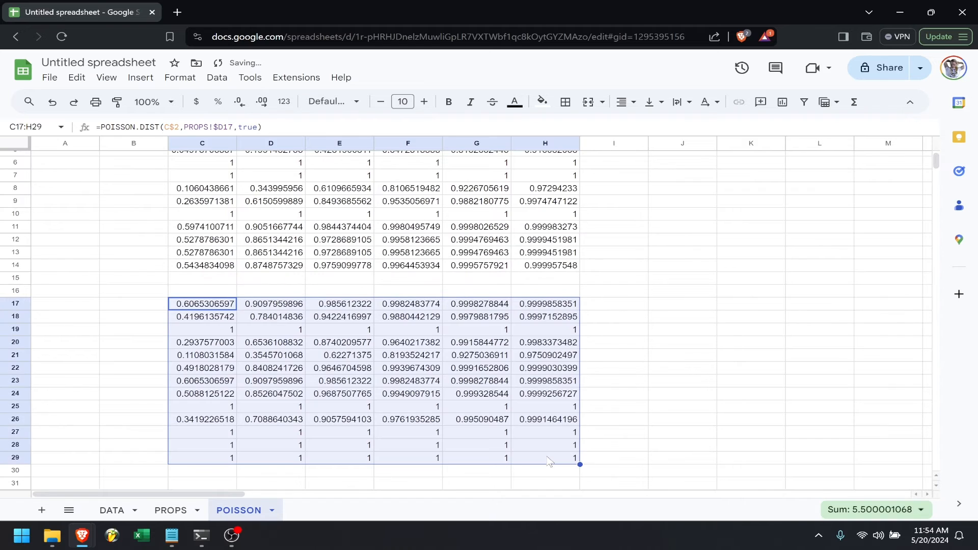
# - Clear the surplus Poisson formulas from C29:H29, below the second team's last row
pyautogui.click(560, 308)
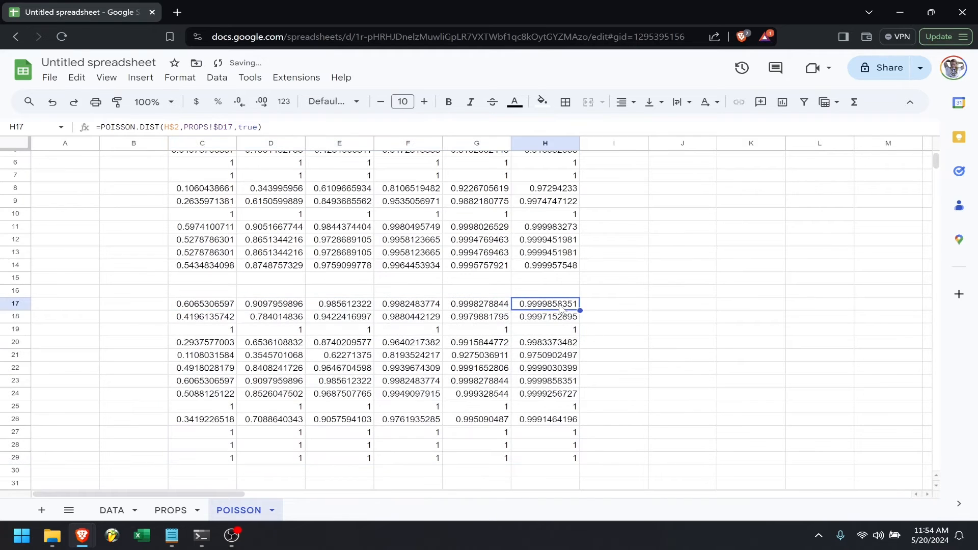
pyautogui.press('Down')
pyautogui.press('Down')
pyautogui.press('Down')
pyautogui.press('Down')
pyautogui.press('Down')
pyautogui.press('Down')
pyautogui.press('Down')
pyautogui.press('Down')
pyautogui.press('Down')
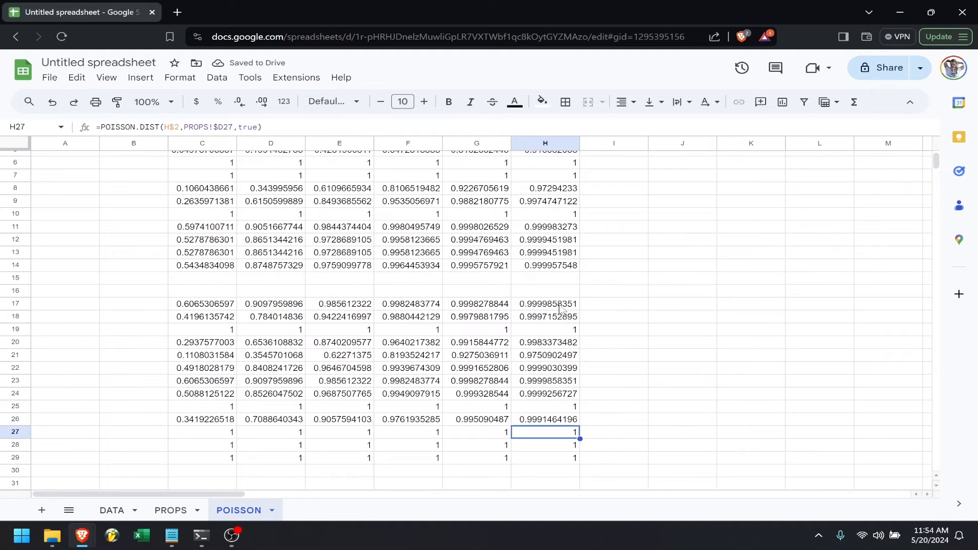
pyautogui.press('Down')
pyautogui.press('Down')
pyautogui.press('Down')
pyautogui.hotkey('shift', 'Left')
pyautogui.hotkey('shift', 'Left')
pyautogui.hotkey('shift', 'Left')
pyautogui.hotkey('shift', 'Left')
pyautogui.hotkey('shift', 'Left')
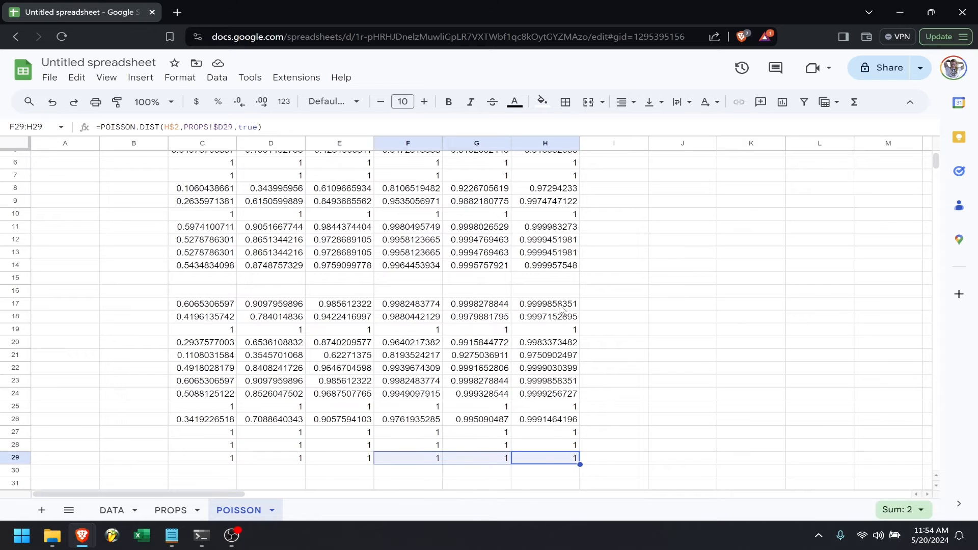
pyautogui.press('Delete')
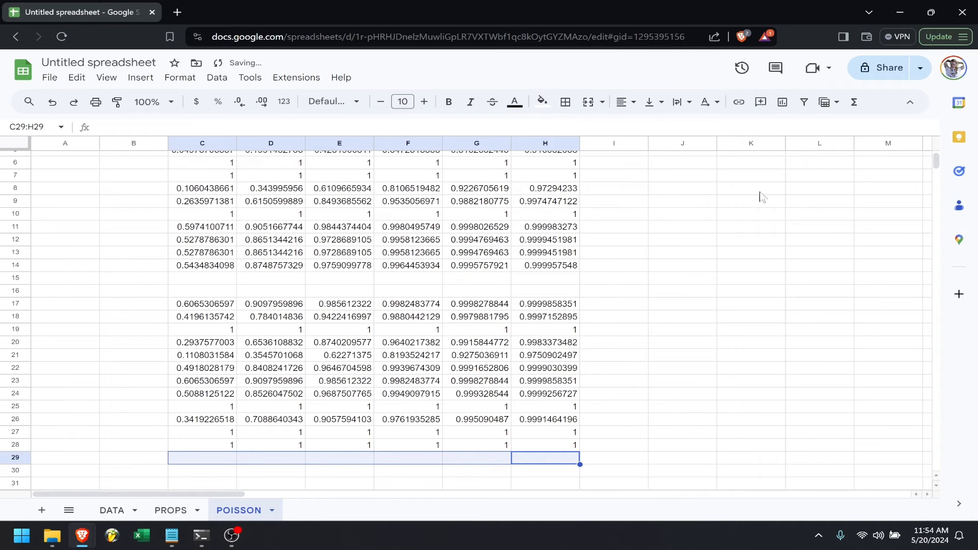
# - Format the 3PT Poisson table in C3:H28 as percentages
pyautogui.scroll(2, 709, 299)
pyautogui.click(575, 184)
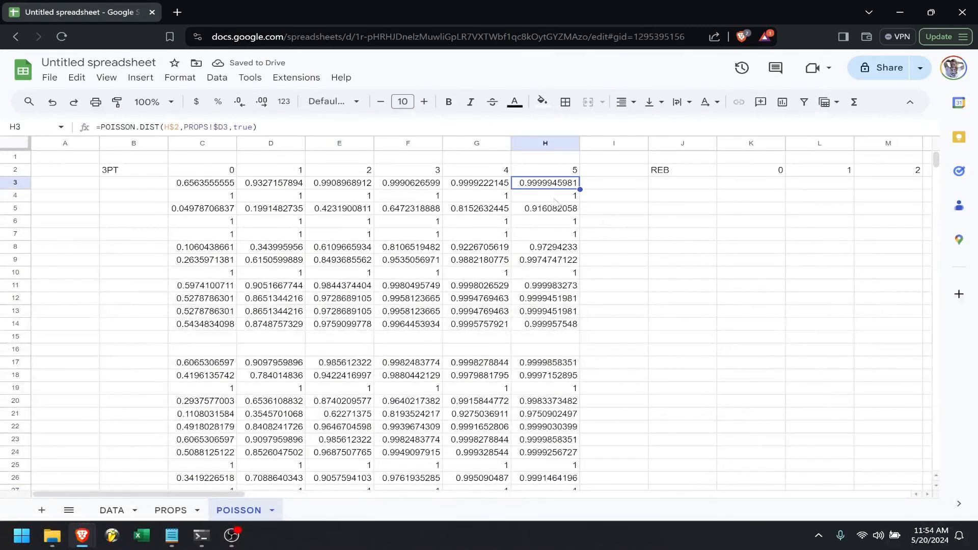
pyautogui.scroll(-3, 198, 381)
pyautogui.keyDown('shift'); pyautogui.click(201, 394); pyautogui.keyUp('shift')
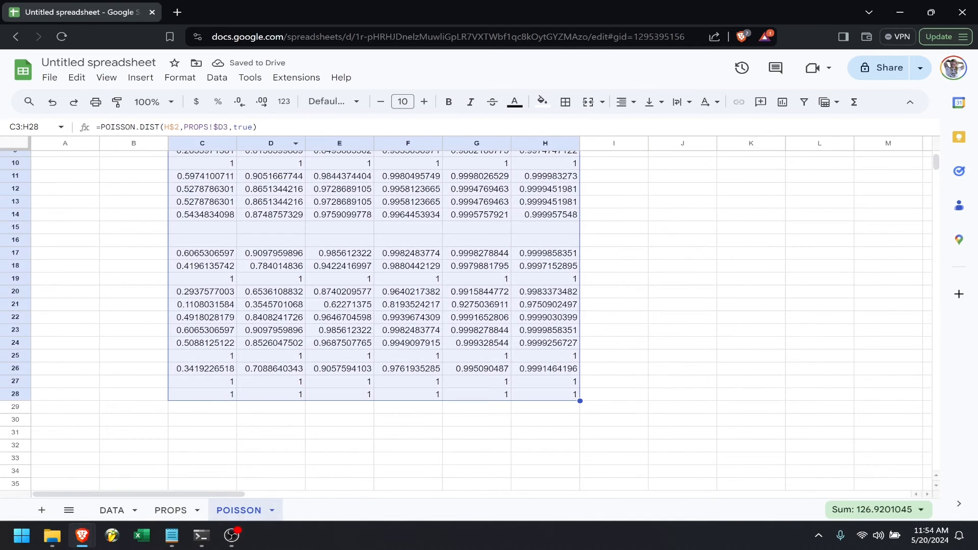
pyautogui.click(217, 101)
pyautogui.scroll(3, 478, 283)
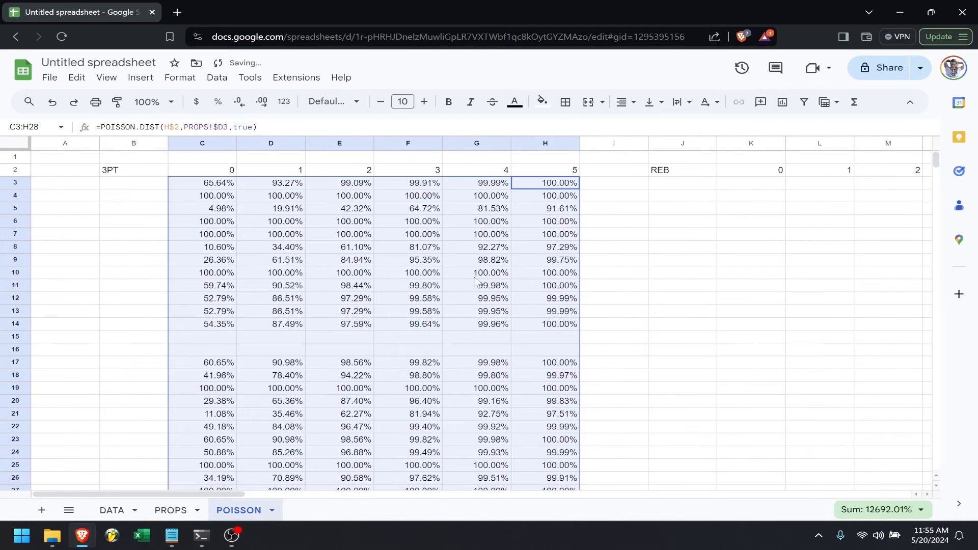
pyautogui.hscroll(5, 706, 275)
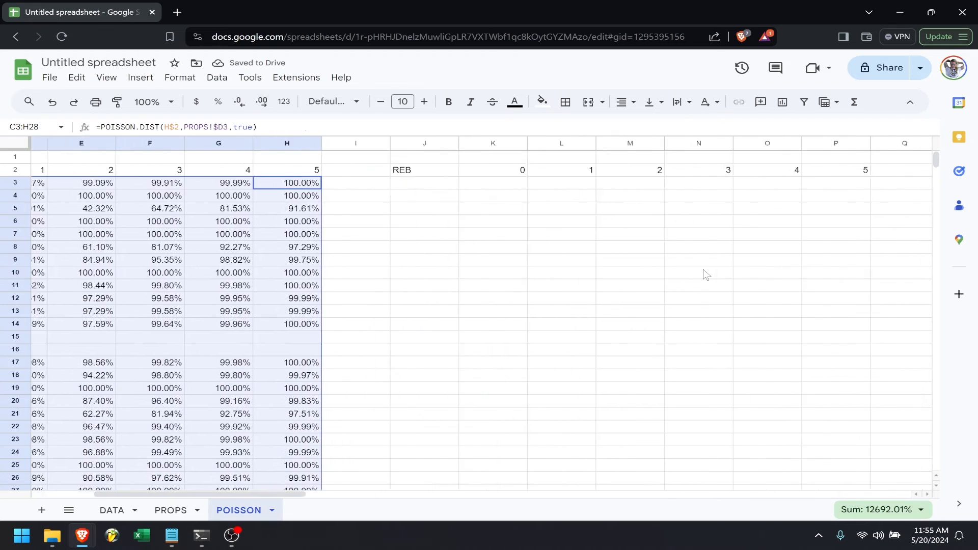
pyautogui.click(435, 186)
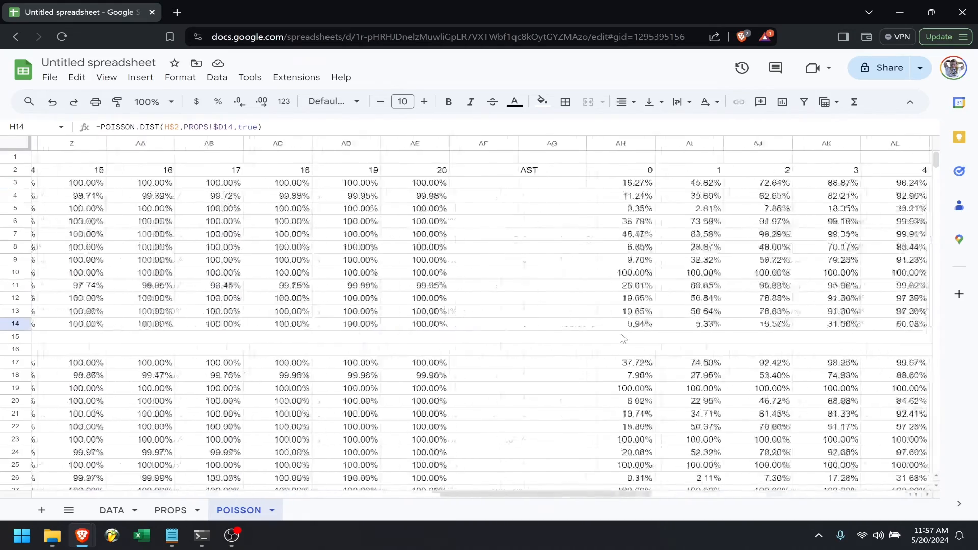
pyautogui.hscroll(-10, 459, 306)
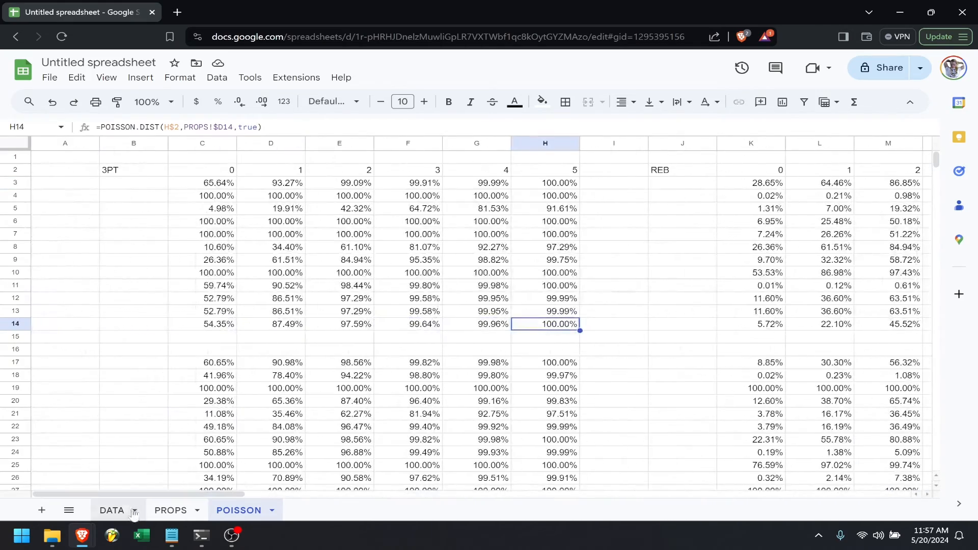
# - Start an IF formula in the 3PT UNDER cell E3 of PROPS that returns POISSON!C3 when C3<1
pyautogui.click(170, 510)
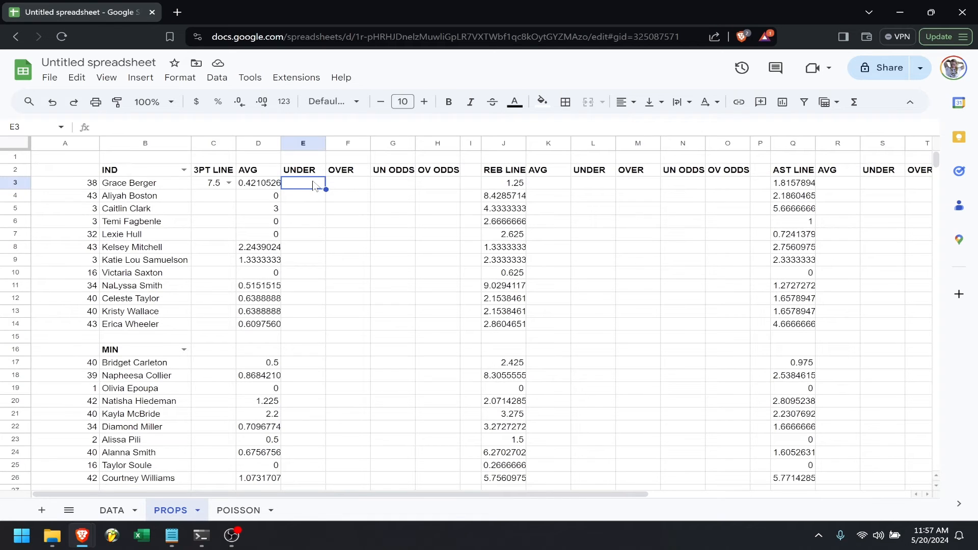
pyautogui.write('=')
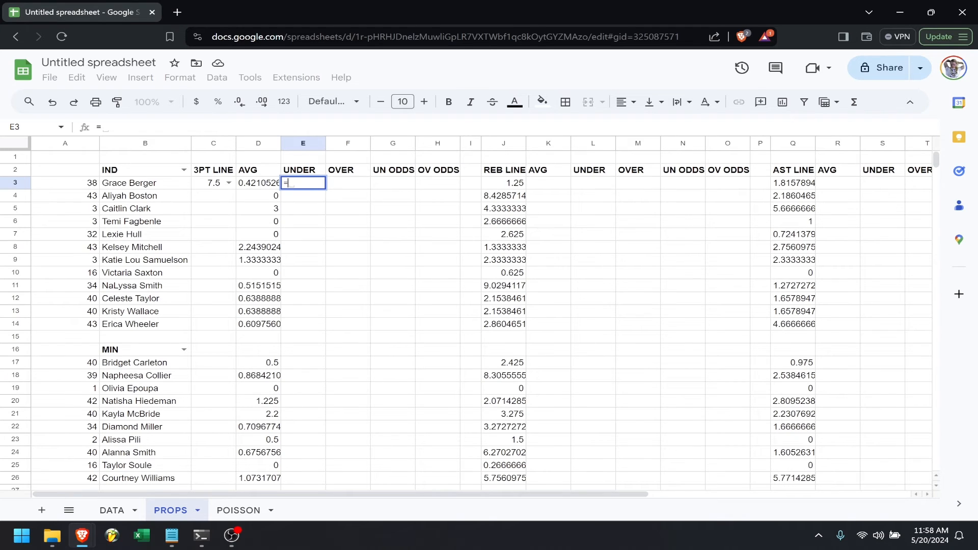
pyautogui.write('if(')
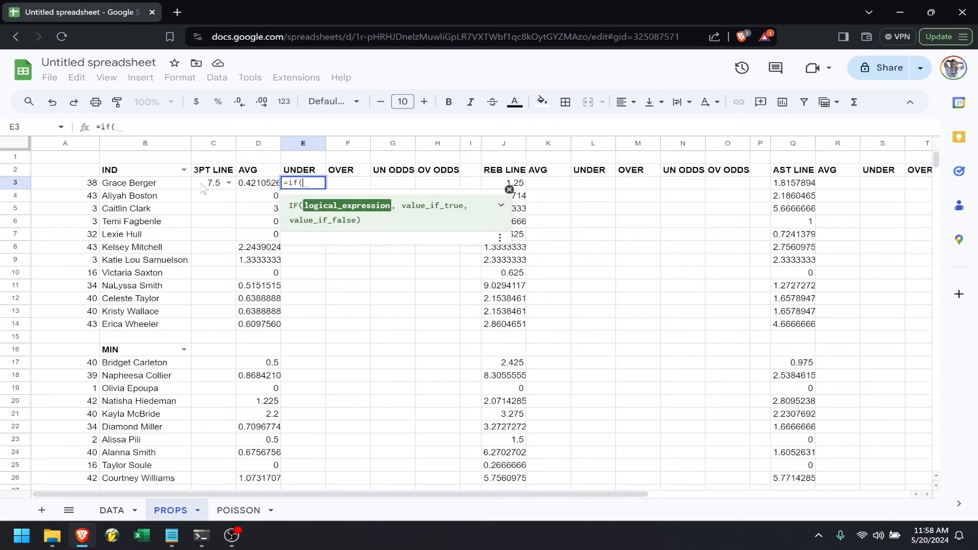
pyautogui.click(203, 187)
pyautogui.write('<1,')
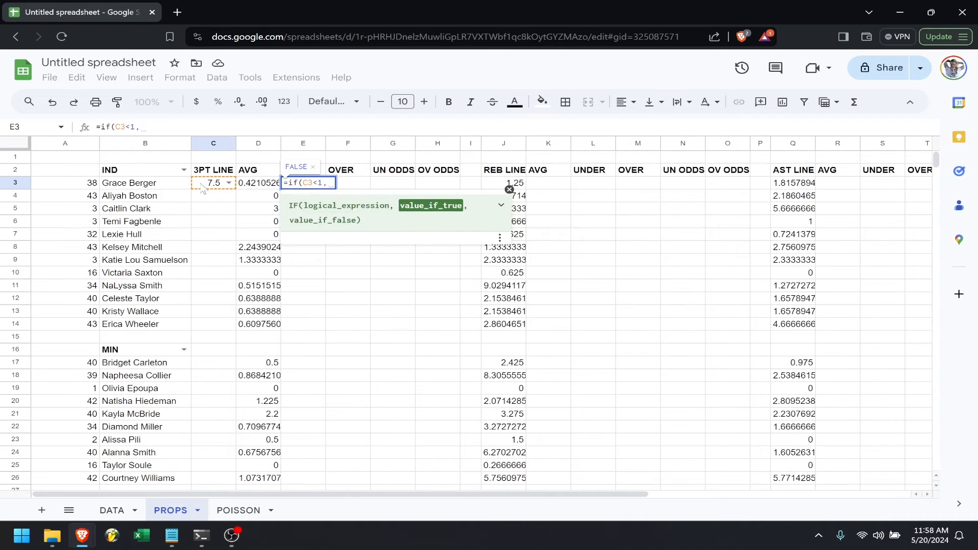
pyautogui.click(239, 510)
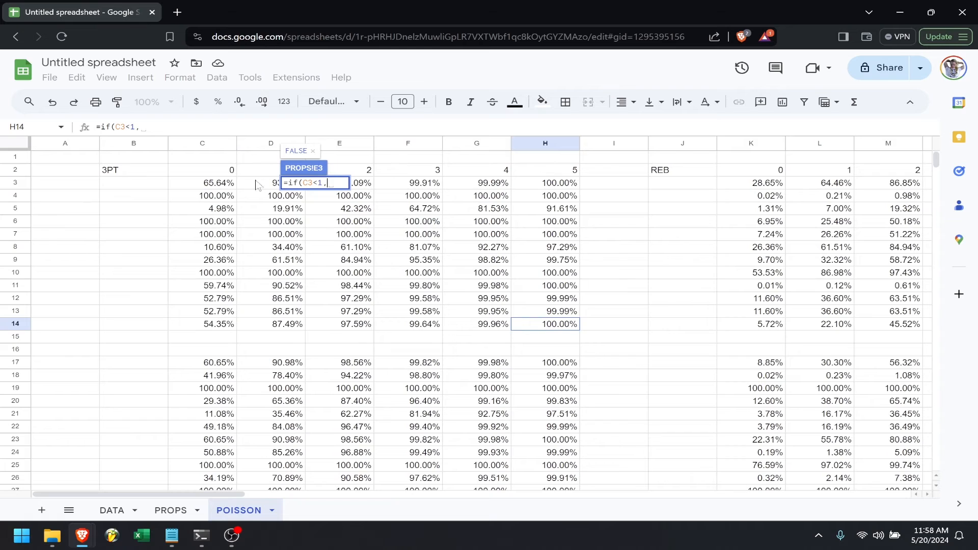
pyautogui.click(221, 188)
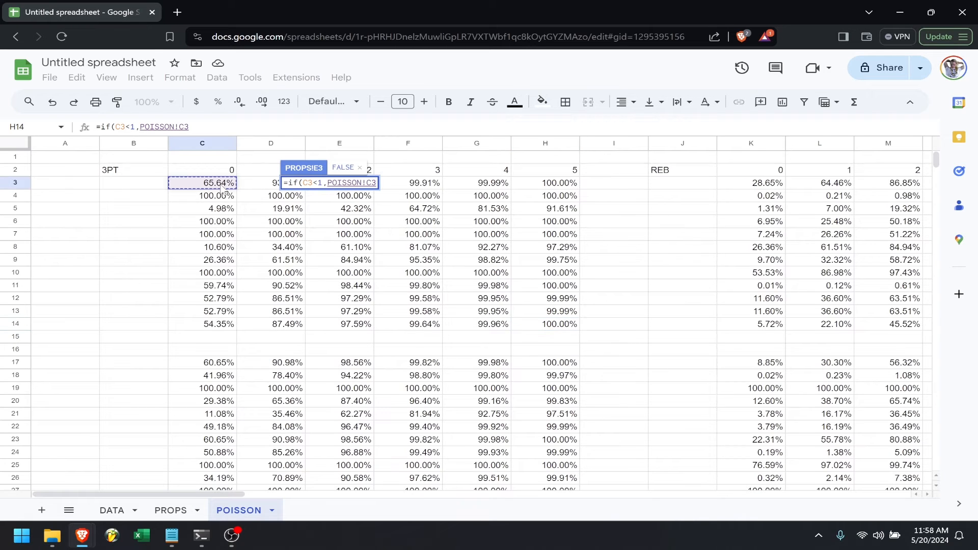
# - Nest two more IF tests in the formula, returning POISSON!D3 when C3<2 and POISSON!E3 when C3<3
pyautogui.write(',if(')
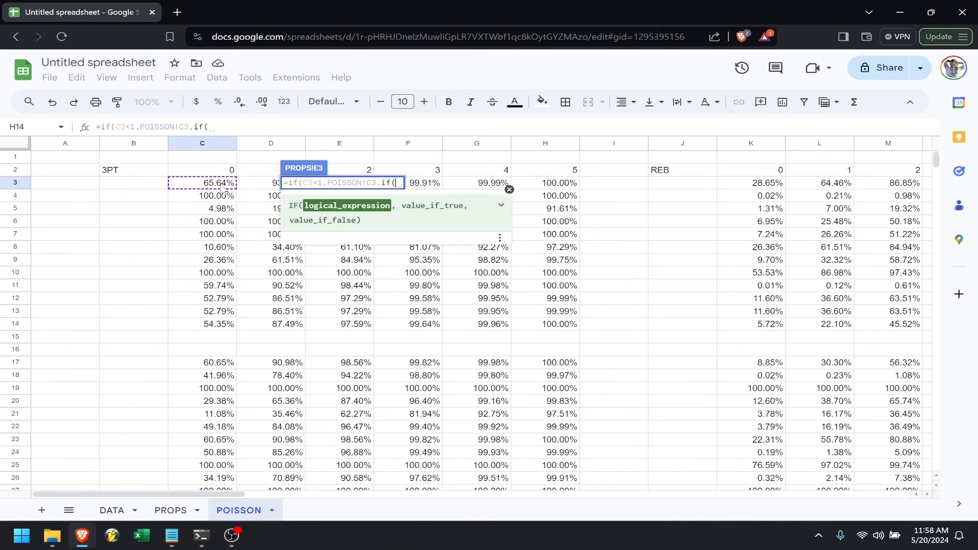
pyautogui.write('C3<2,')
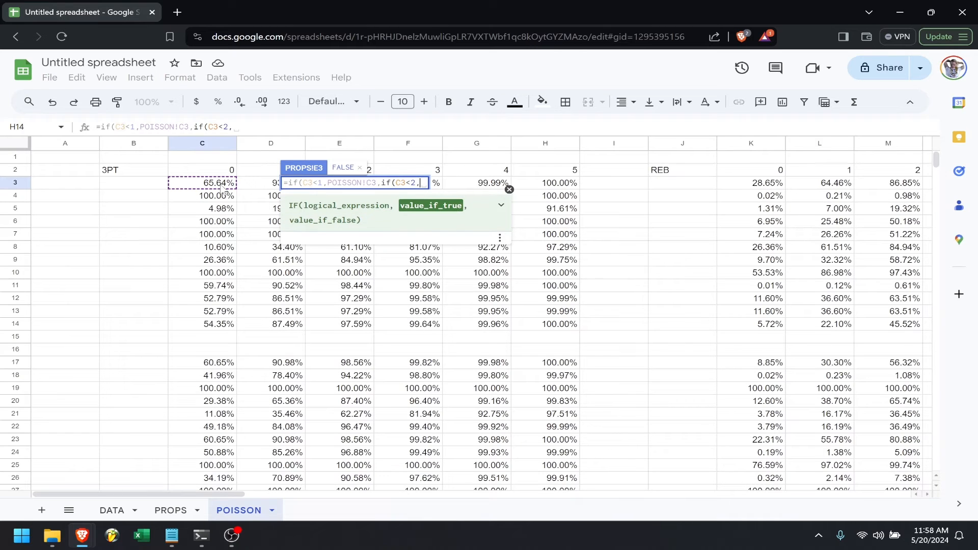
pyautogui.click(254, 188)
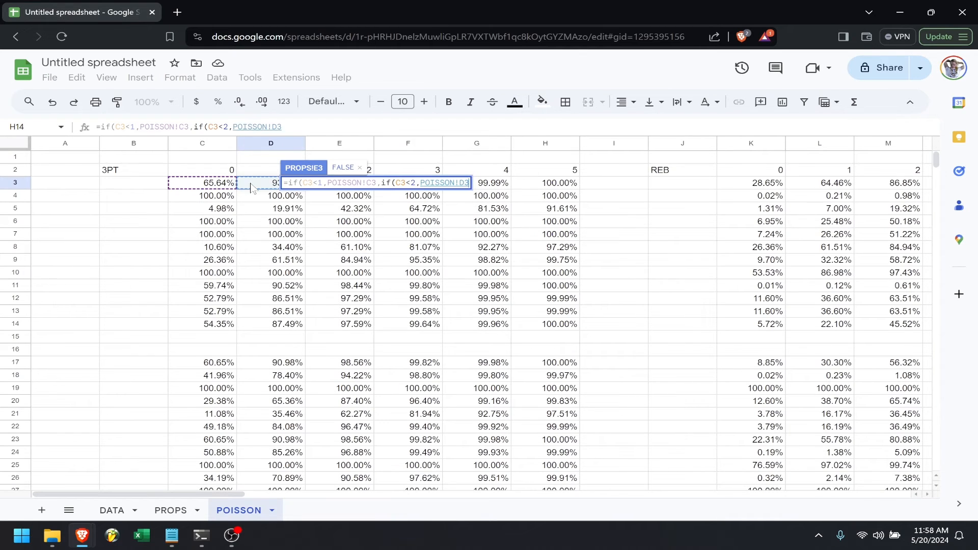
pyautogui.scroll(-1, 275, 227)
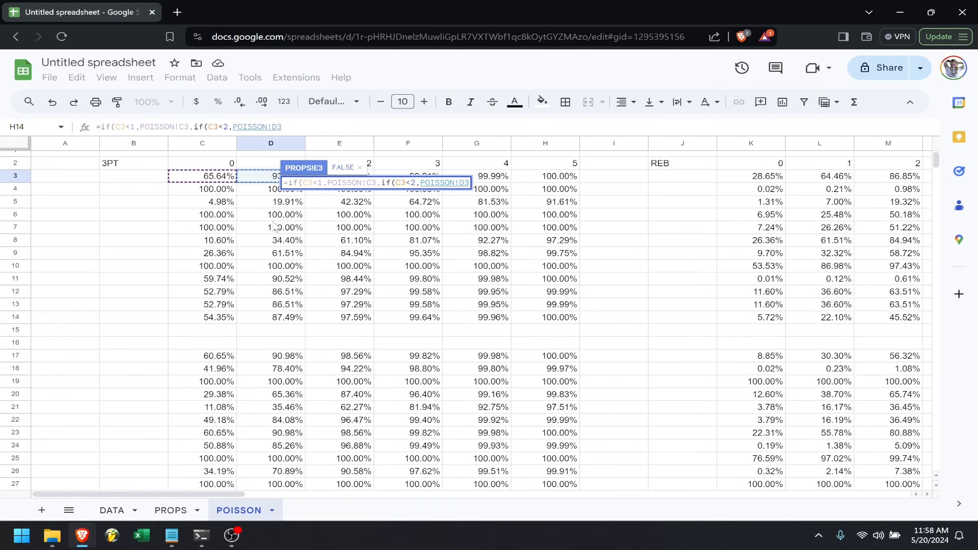
pyautogui.write(',if(C')
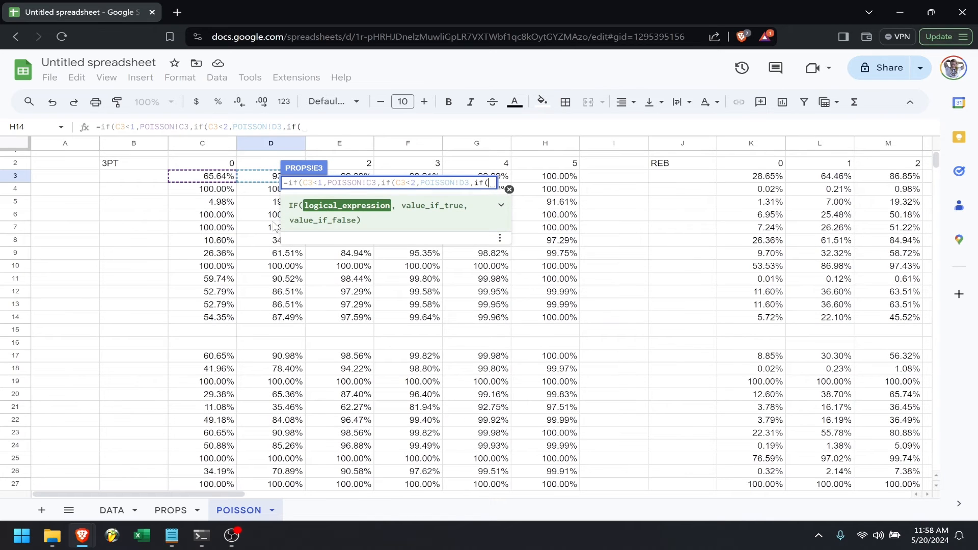
pyautogui.write('3<3,')
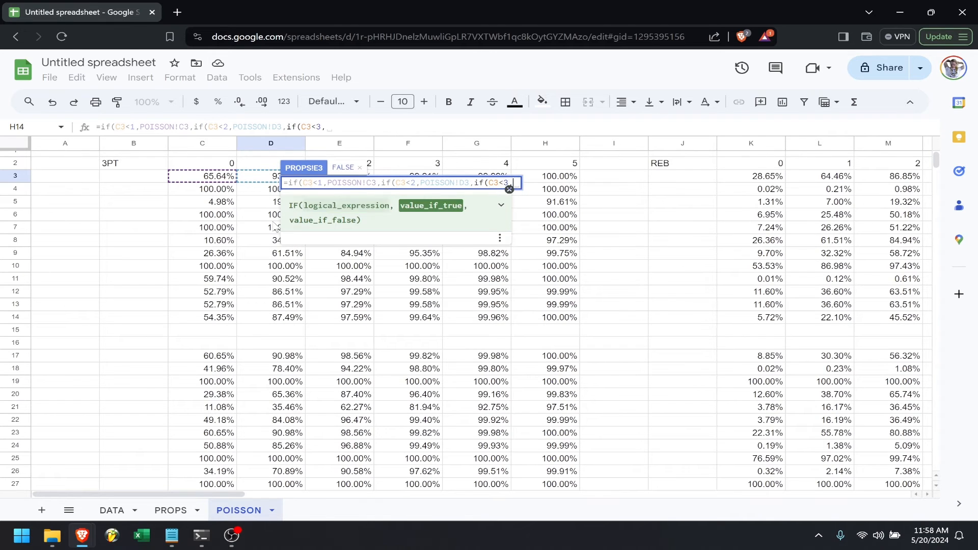
pyautogui.hscroll(2, 213, 233)
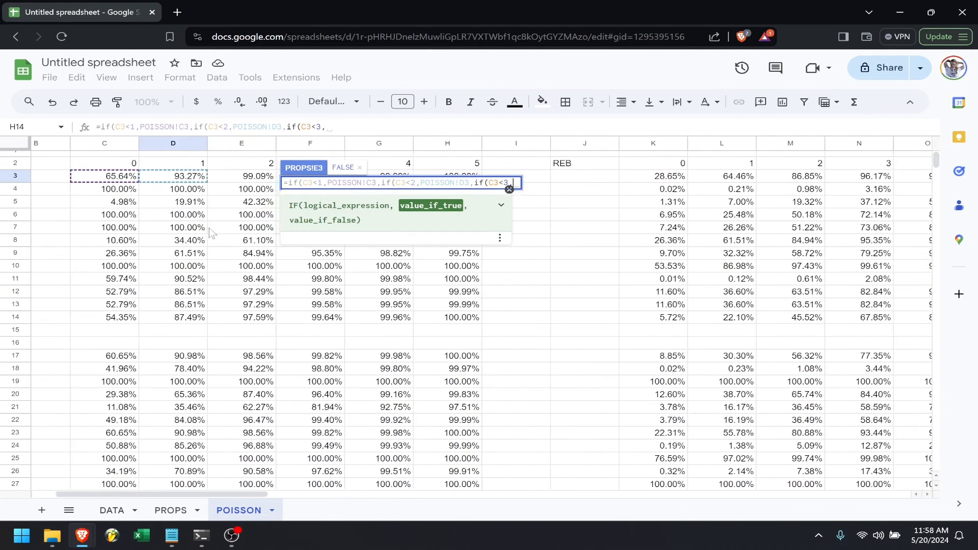
pyautogui.click(257, 178)
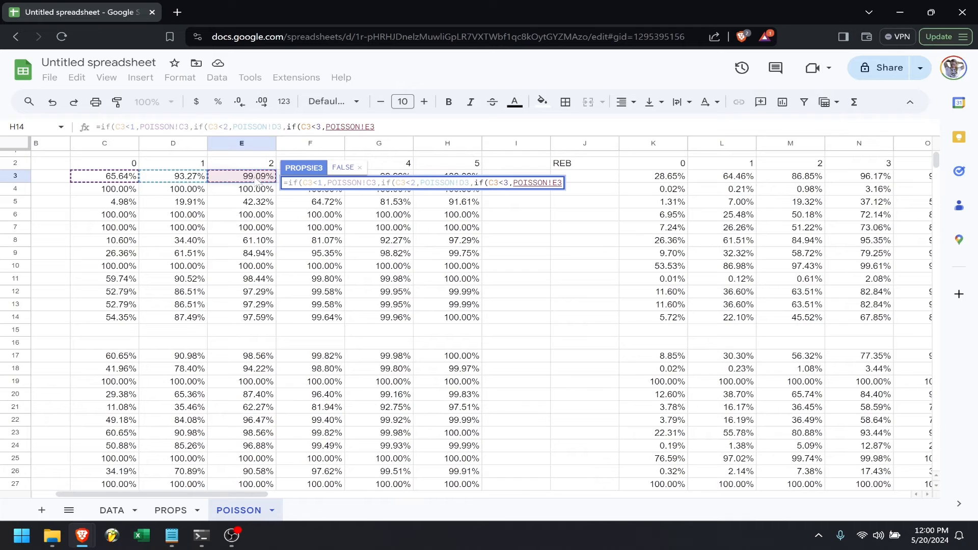
# - Nest two further IF tests in the 3PT UNDER formula, returning POISSON!F3 when C3<4 and POISSON!G3 when C3<5
pyautogui.write(',')
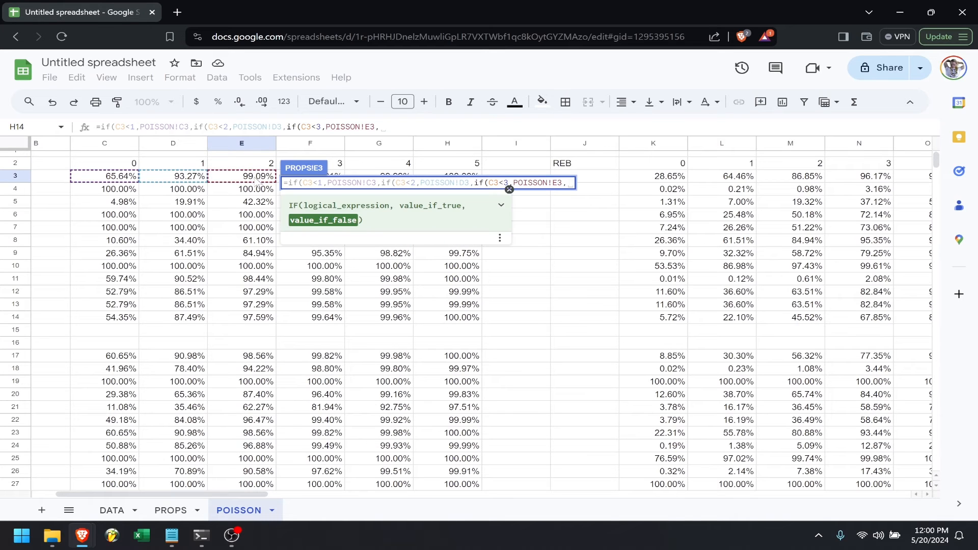
pyautogui.hscroll(2, 390, 300)
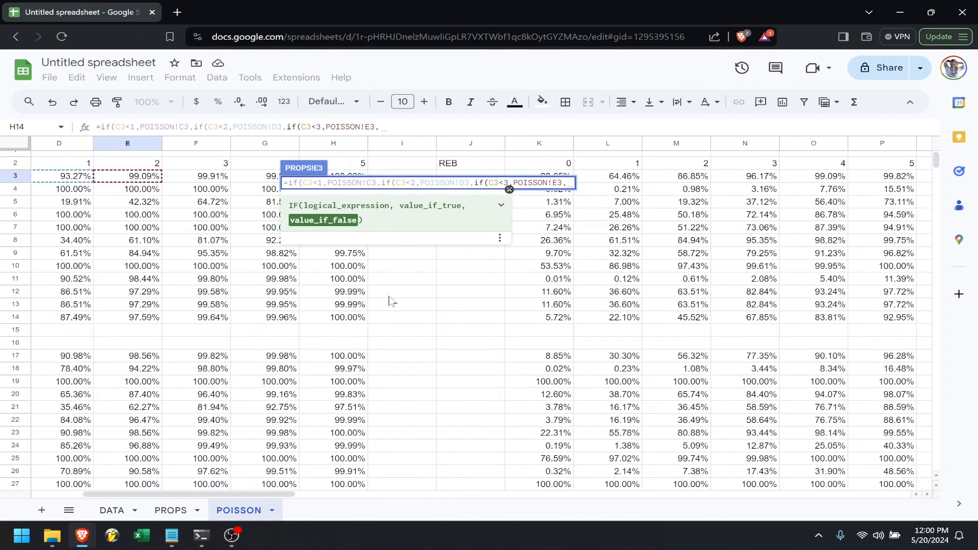
pyautogui.write('if(C3')
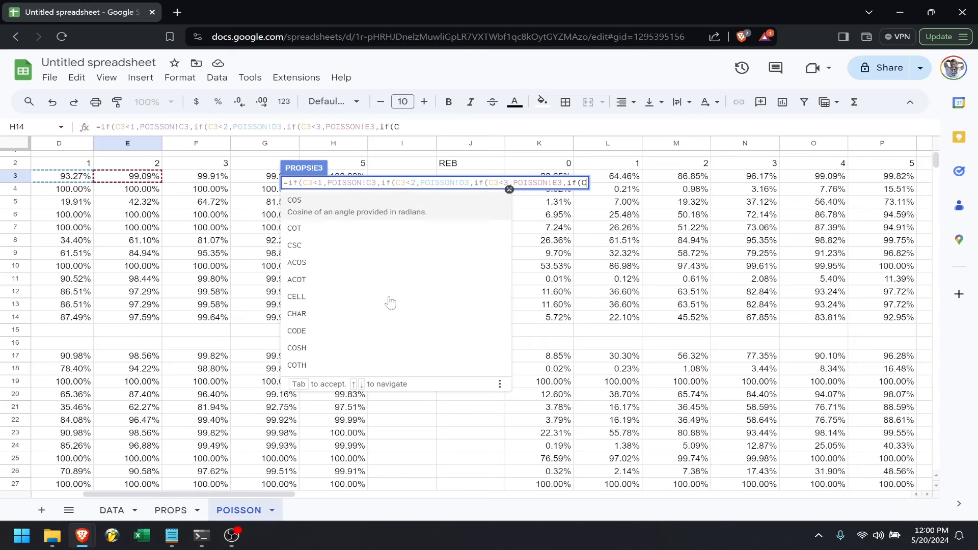
pyautogui.write('<4,')
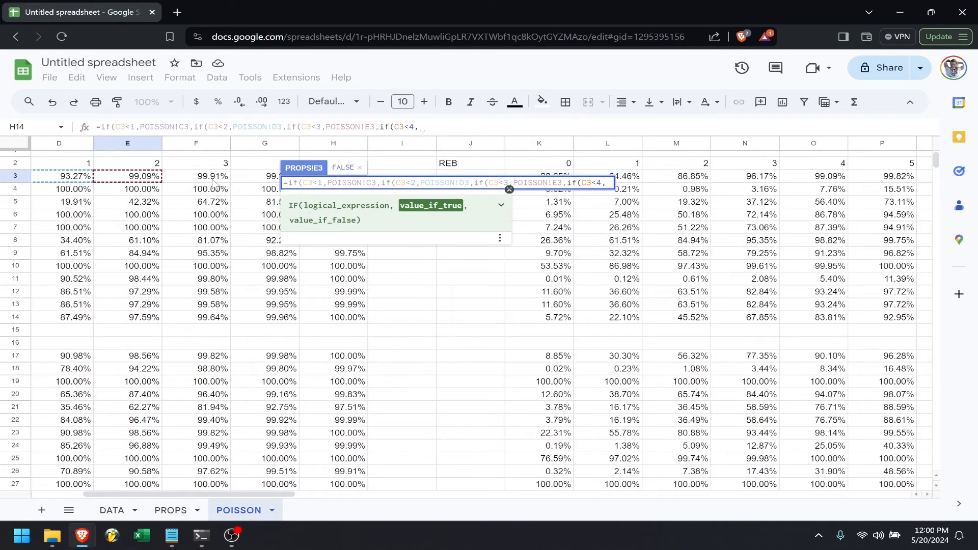
pyautogui.click(212, 179)
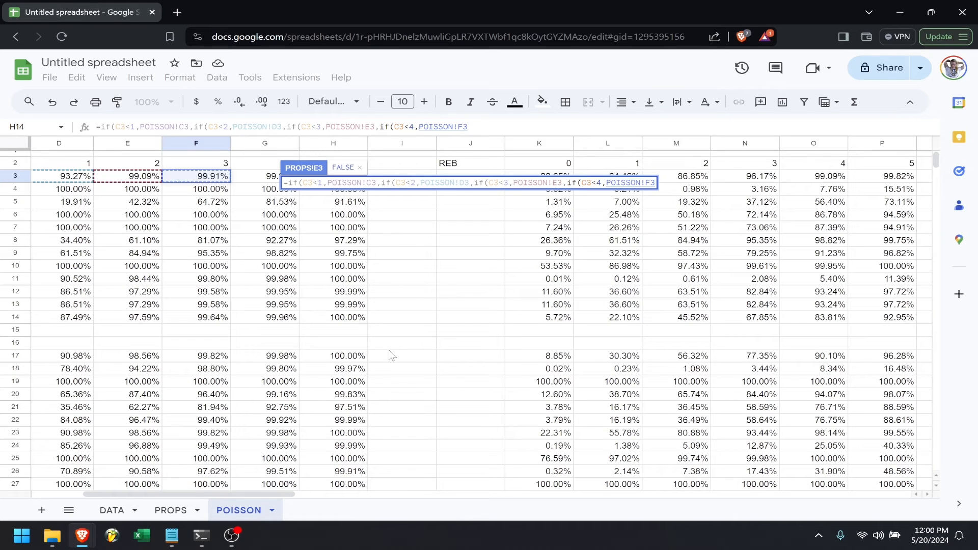
pyautogui.write(',if(C')
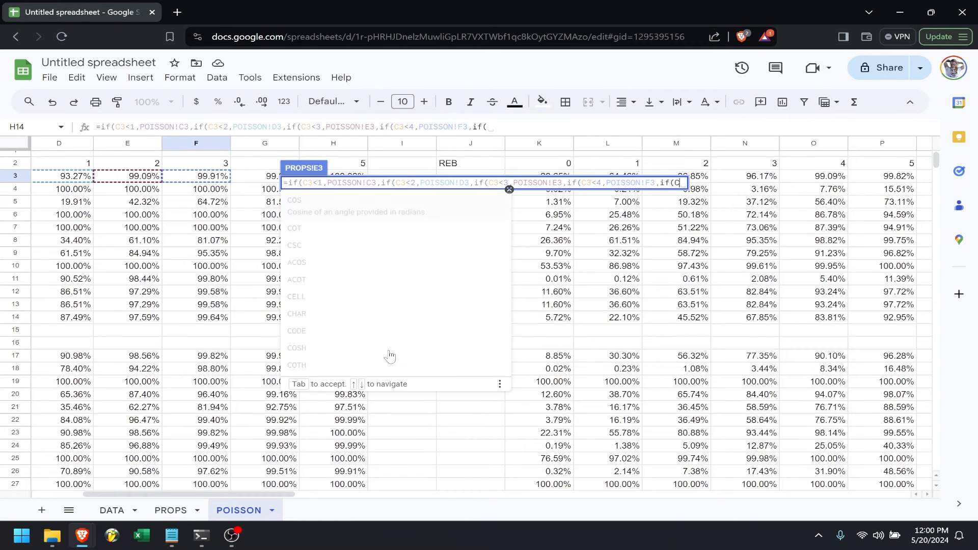
pyautogui.write('3<5,')
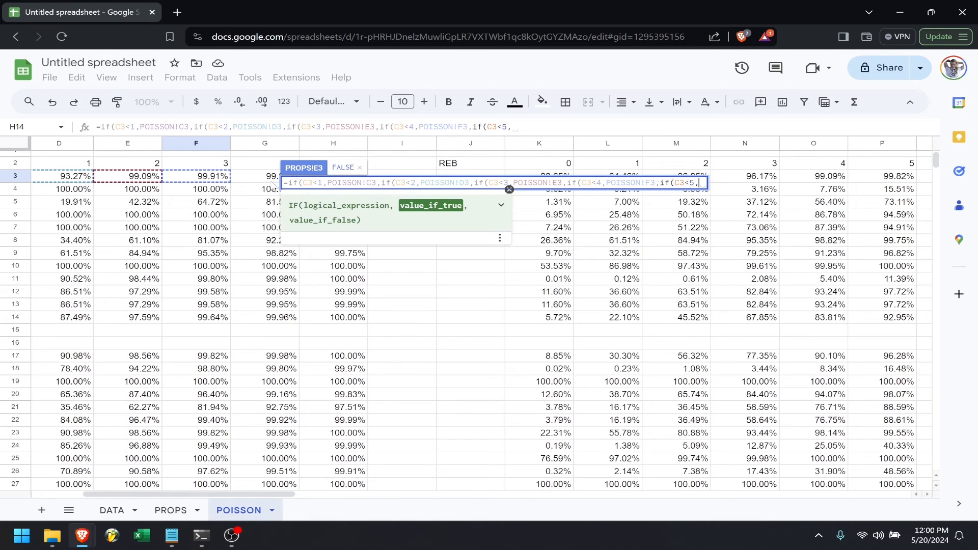
pyautogui.click(270, 177)
pyautogui.write(',if(C')
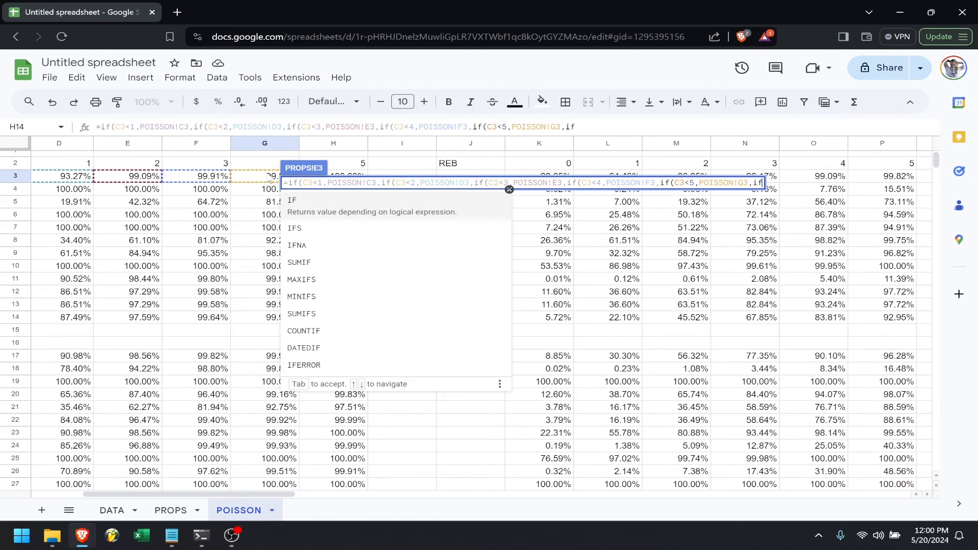
pyautogui.write('3<6')
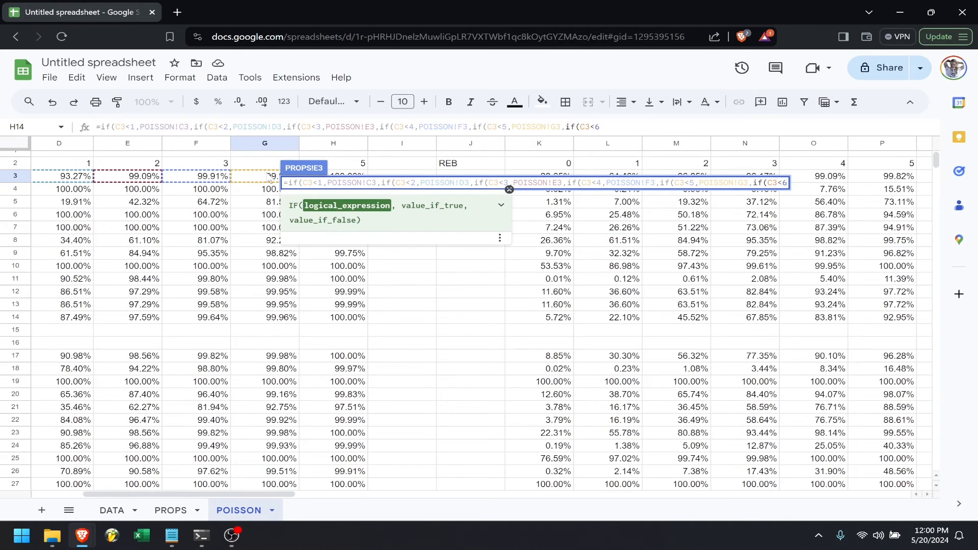
pyautogui.press('BackSpace')
pyautogui.press('BackSpace')
pyautogui.press('BackSpace')
pyautogui.press('BackSpace')
pyautogui.press('BackSpace')
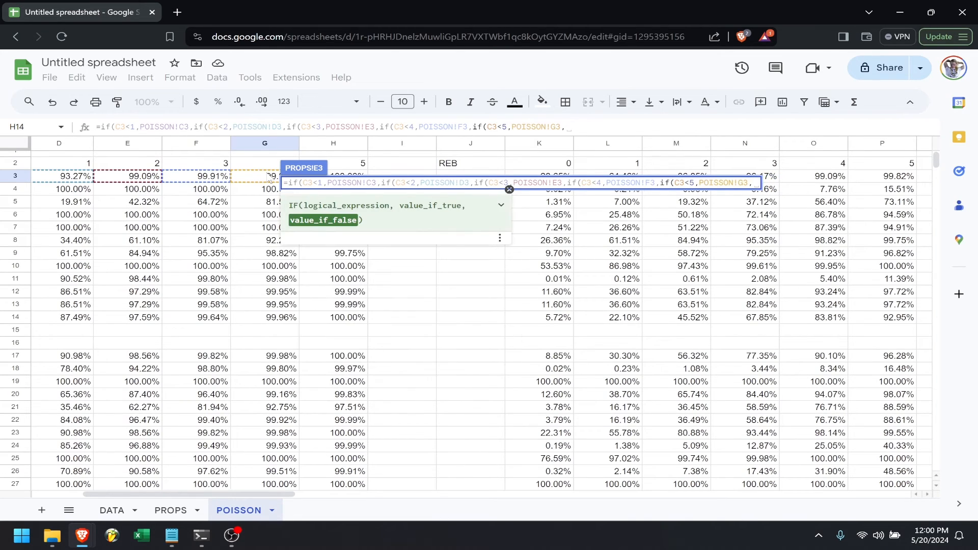
# - Finish the nested IF formula with POISSON!H3 as the final fallback value and close all five IF functions
pyautogui.hscroll(3, 194, 191)
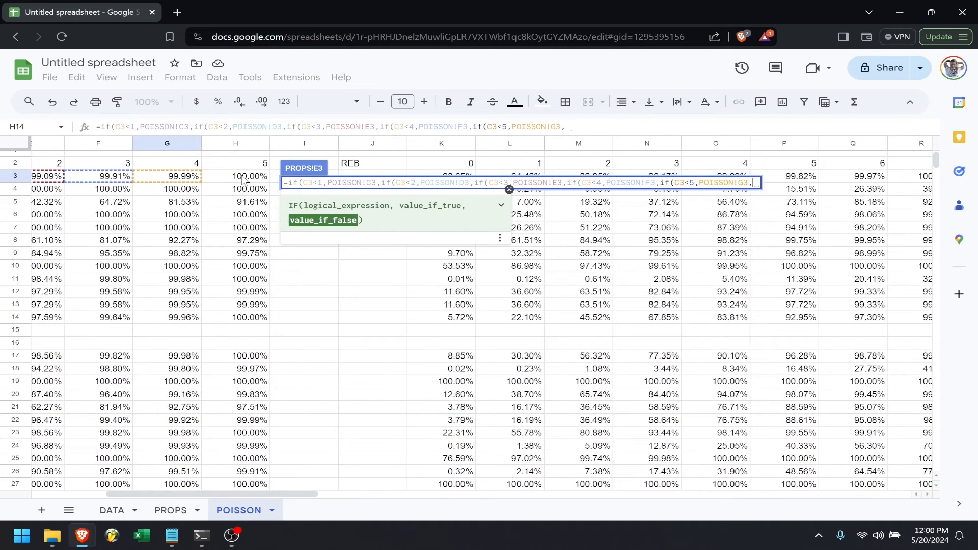
pyautogui.click(243, 176)
pyautogui.write(')))))')
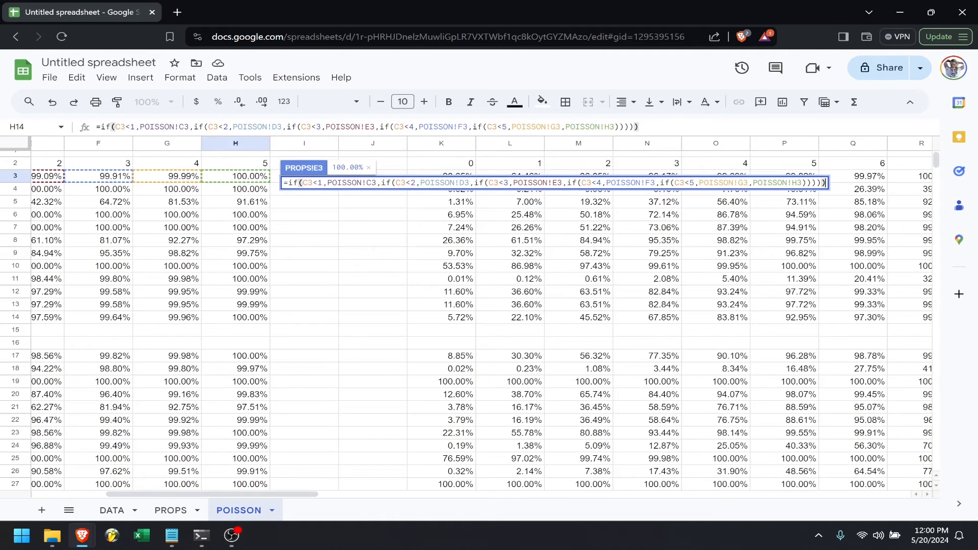
# - Lock the column references in the 3PT UNDER formula with dollar signs, starting with $C3 and POISSON!$C3
pyautogui.click(307, 183)
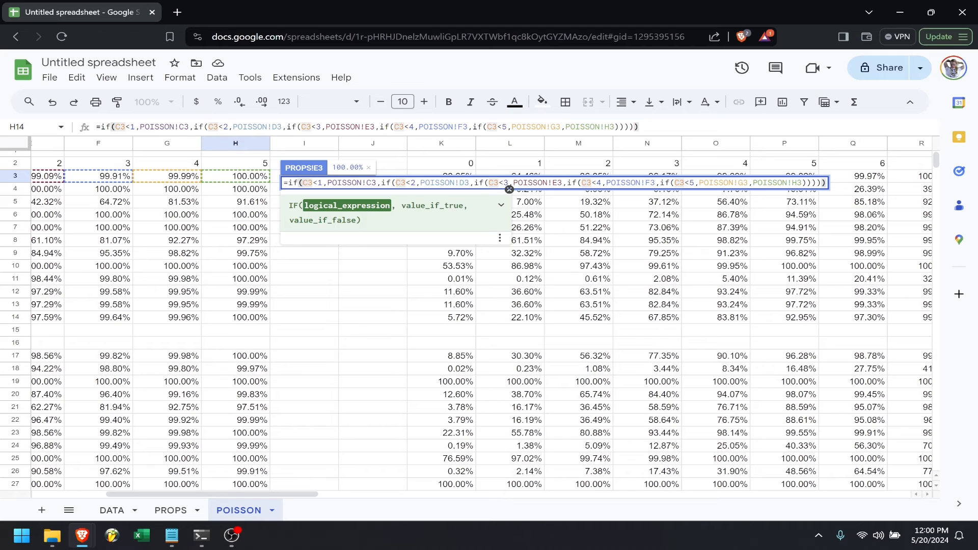
pyautogui.write('$')
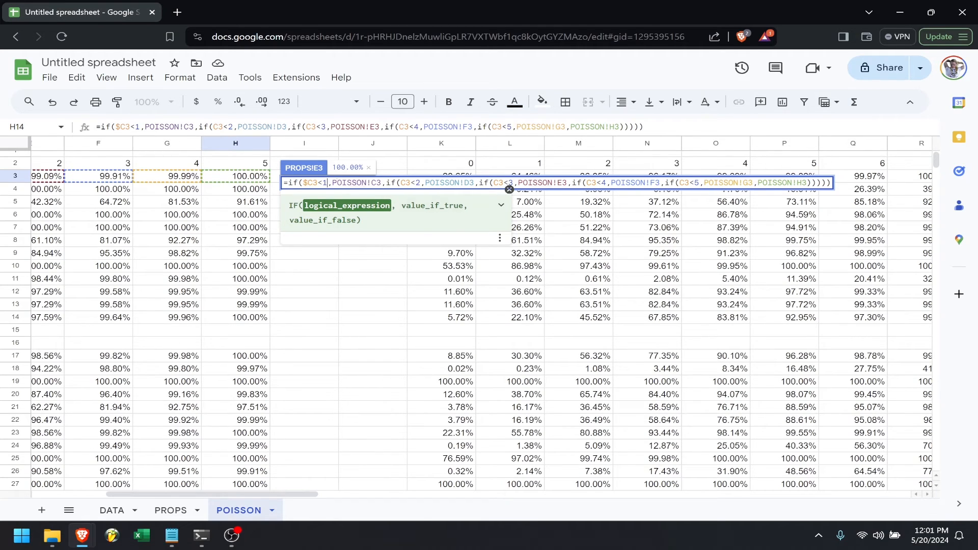
pyautogui.press('Right')
pyautogui.press('Right')
pyautogui.press('Right')
pyautogui.press('Right')
pyautogui.press('Right')
pyautogui.press('Right')
pyautogui.press('Right')
pyautogui.press('Right')
pyautogui.press('Right')
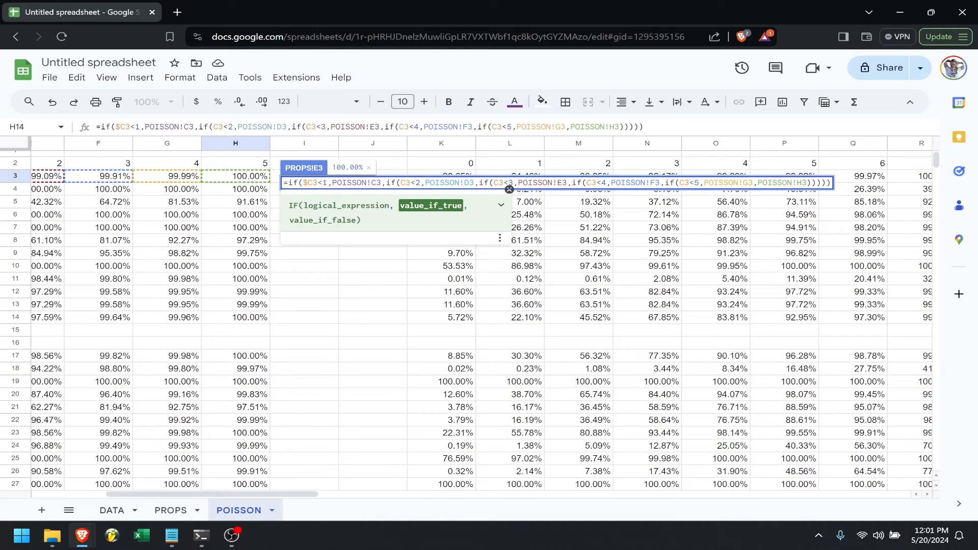
pyautogui.write('$')
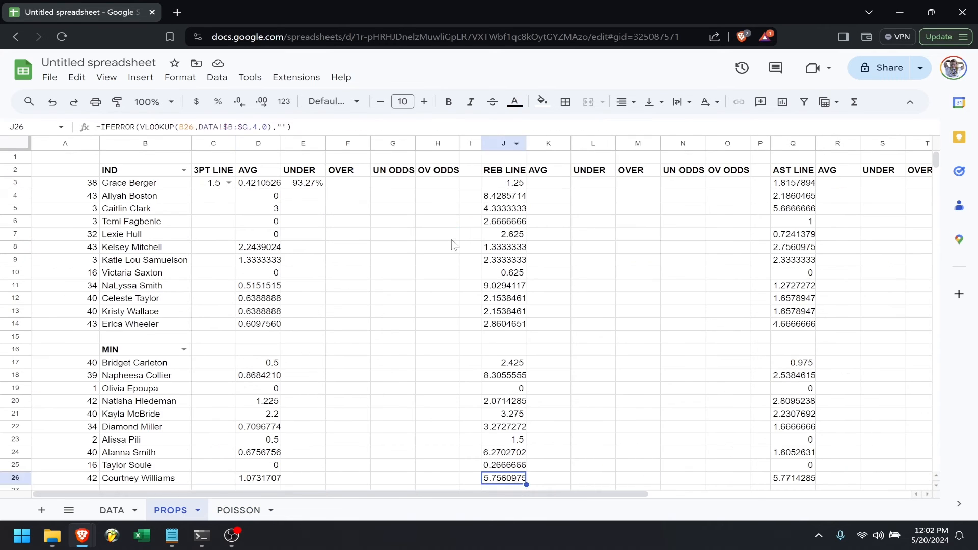
# - Copy the 1.5 dropdown in 3PT LINE cell C3 to the rest of the IND players, through C14
pyautogui.click(451, 238)
pyautogui.click(213, 199)
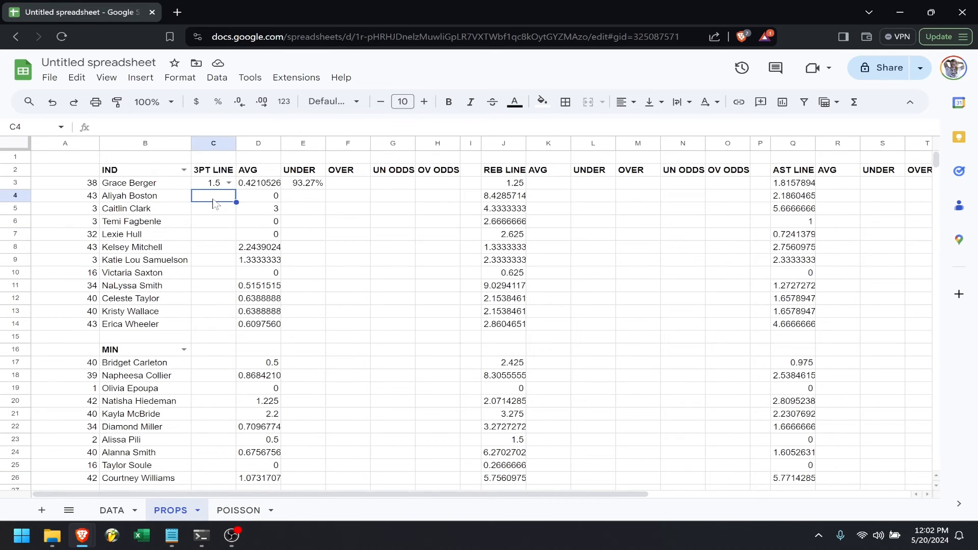
pyautogui.press('Up')
pyautogui.hotkey('ctrl', 'c')
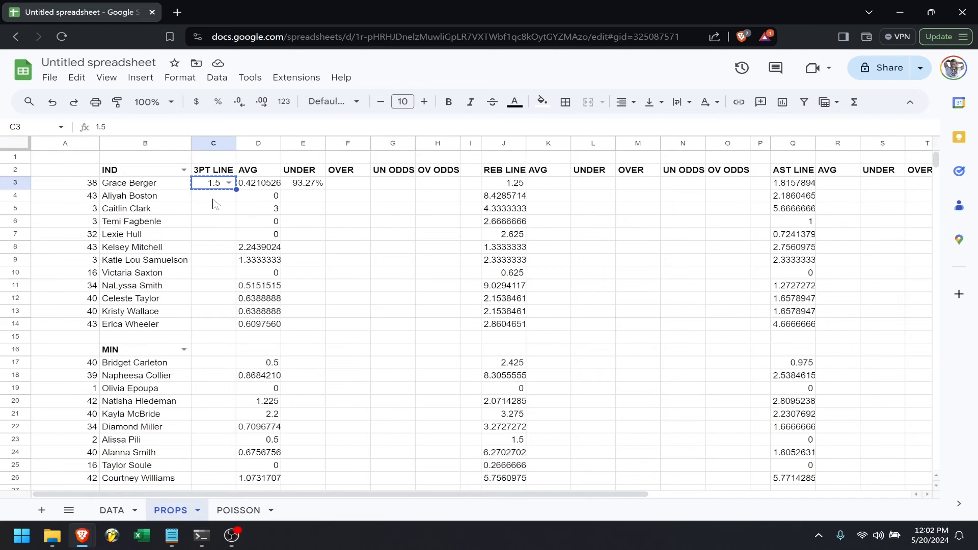
pyautogui.hotkey('shift', 'Down')
pyautogui.hotkey('shift', 'Down')
pyautogui.hotkey('shift', 'Down')
pyautogui.hotkey('shift', 'Down')
pyautogui.hotkey('shift', 'Down')
pyautogui.hotkey('shift', 'Down')
pyautogui.hotkey('shift', 'Down')
pyautogui.hotkey('shift', 'Down')
pyautogui.hotkey('shift', 'Down')
pyautogui.hotkey('shift', 'Down')
pyautogui.hotkey('shift', 'Down')
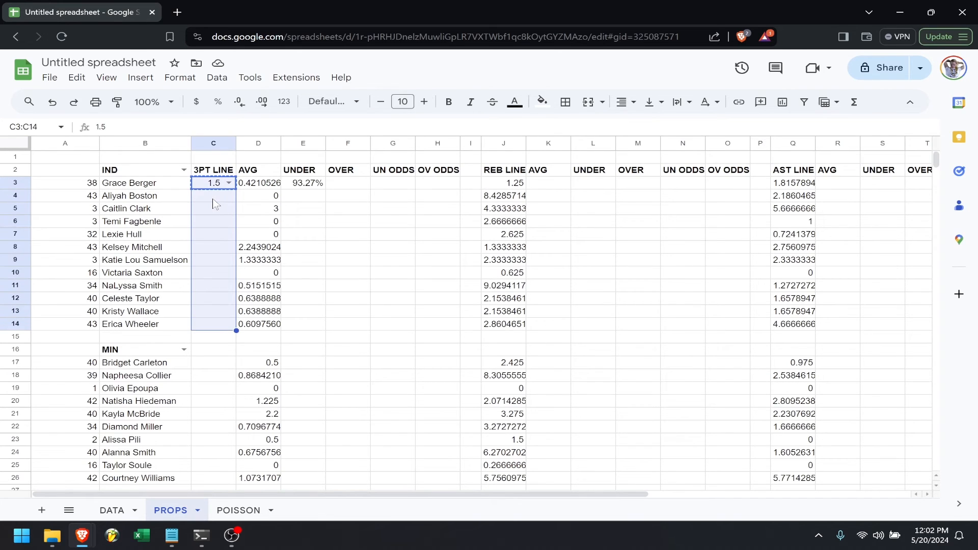
pyautogui.hotkey('ctrl', 'v')
# - Copy the 1.5 line dropdown from C14 to the MIN players' 3PT LINE cells C17:C26
pyautogui.press('Down')
pyautogui.press('Down')
pyautogui.press('Down')
pyautogui.press('Down')
pyautogui.press('Down')
pyautogui.press('Down')
pyautogui.press('Down')
pyautogui.press('Down')
pyautogui.press('Down')
pyautogui.press('Down')
pyautogui.press('Down')
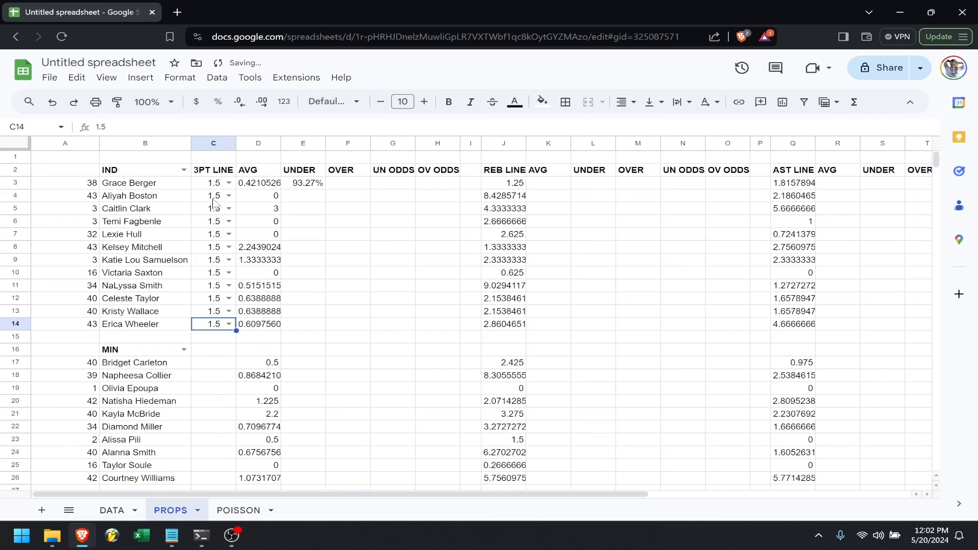
pyautogui.hotkey('ctrl', 'c')
pyautogui.press('Down')
pyautogui.press('Down')
pyautogui.press('Down')
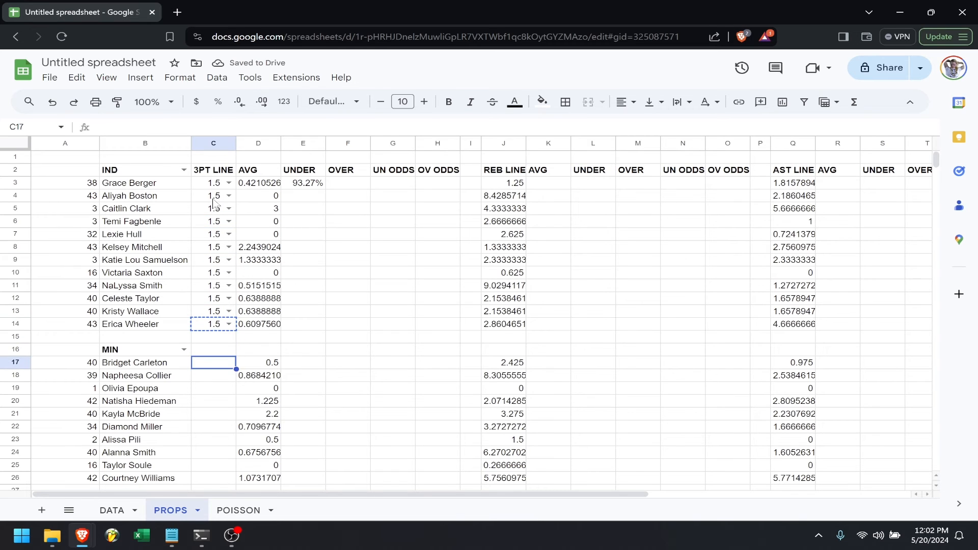
pyautogui.hotkey('ctrl', 'v')
pyautogui.hotkey('ctrl', 'c')
pyautogui.hotkey('shift', 'Down')
pyautogui.hotkey('shift', 'Down')
pyautogui.hotkey('shift', 'Down')
pyautogui.hotkey('shift', 'Down')
pyautogui.hotkey('shift', 'Down')
pyautogui.hotkey('shift', 'Down')
pyautogui.hotkey('shift', 'Down')
pyautogui.hotkey('shift', 'Down')
pyautogui.hotkey('shift', 'Down')
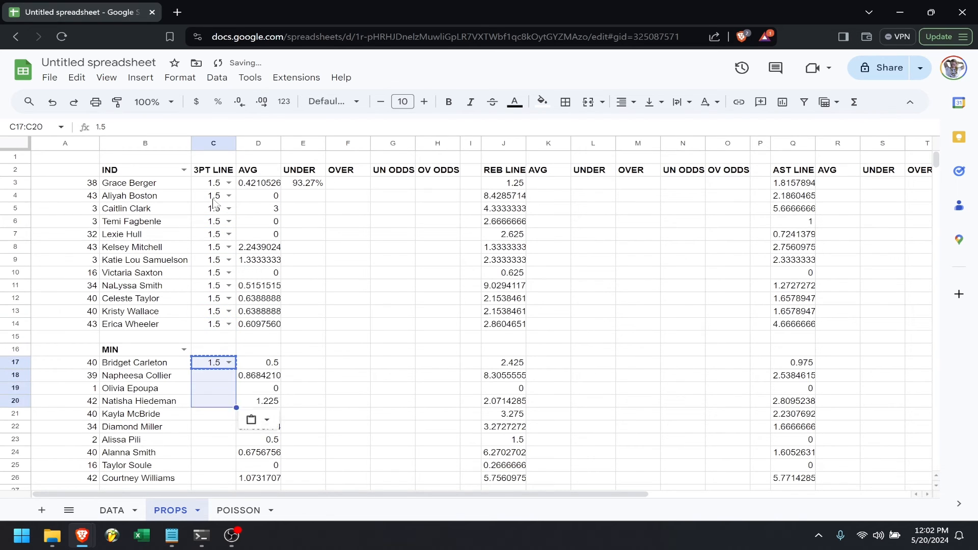
pyautogui.hotkey('ctrl', 'v')
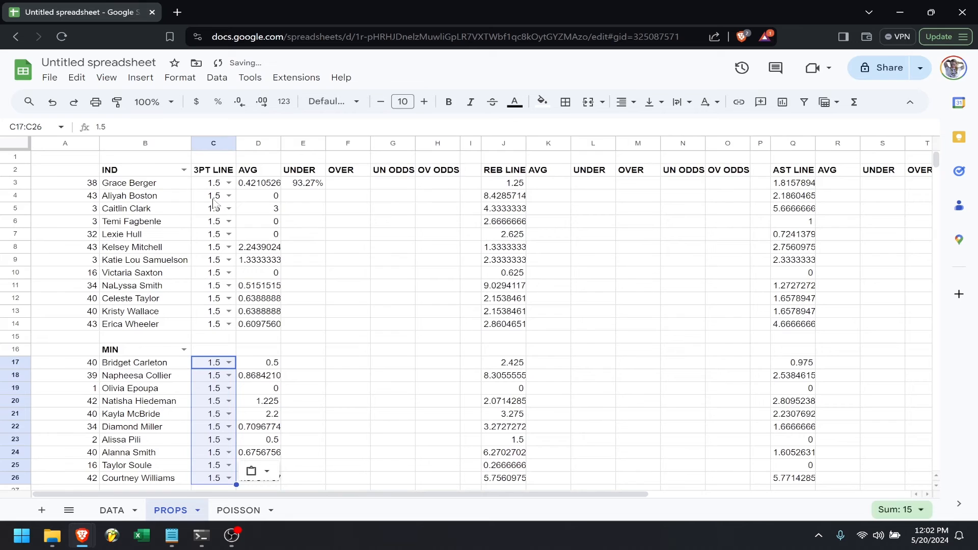
# - Move the rebound averages in J3:J27 from the REB LINE column to the adjacent AVG column, starting at K3
pyautogui.click(493, 175)
pyautogui.click(493, 178)
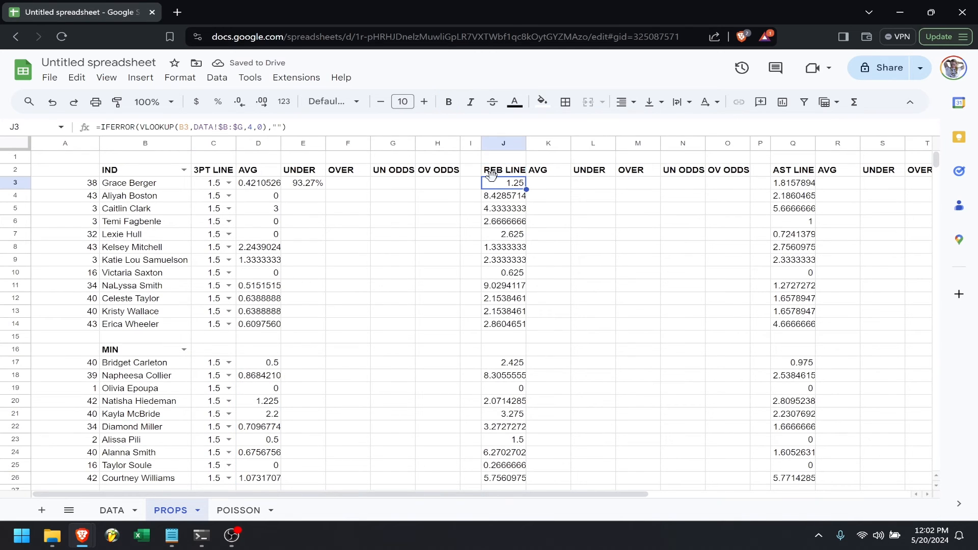
pyautogui.hotkey('shift', 'Down')
pyautogui.hotkey('shift', 'Down')
pyautogui.hotkey('shift', 'Down')
pyautogui.hotkey('shift', 'Down')
pyautogui.hotkey('shift', 'Down')
pyautogui.hotkey('shift', 'Down')
pyautogui.hotkey('shift', 'Down')
pyautogui.hotkey('shift', 'Down')
pyautogui.hotkey('shift', 'Down')
pyautogui.hotkey('shift', 'Down')
pyautogui.hotkey('shift', 'Down')
pyautogui.hotkey('shift', 'Down')
pyautogui.hotkey('shift', 'Down')
pyautogui.hotkey('shift', 'Down')
pyautogui.hotkey('shift', 'Down')
pyautogui.hotkey('shift', 'Down')
pyautogui.hotkey('shift', 'Down')
pyautogui.hotkey('shift', 'Down')
pyautogui.hotkey('shift', 'Down')
pyautogui.hotkey('shift', 'Down')
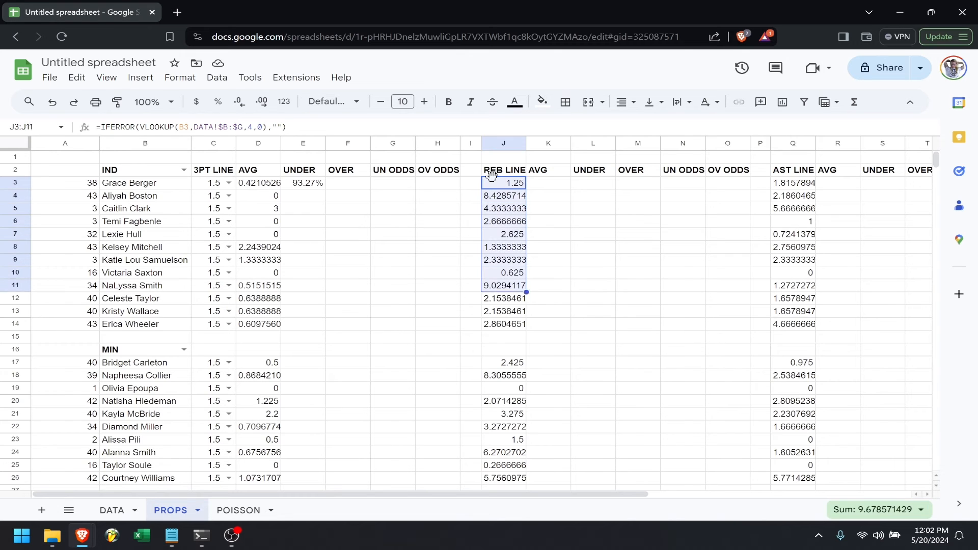
pyautogui.hotkey('shift', 'Down')
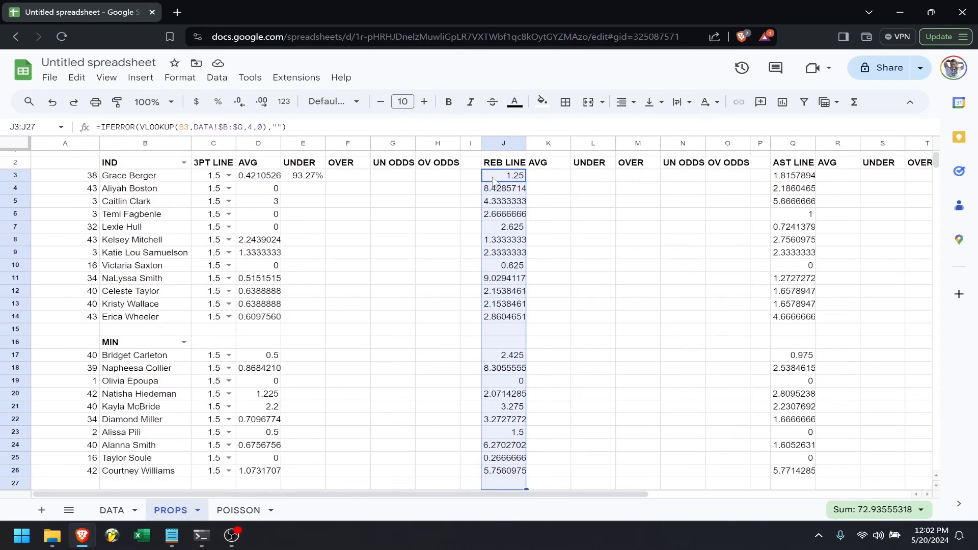
pyautogui.hotkey('ctrl', 'x')
pyautogui.press('Right')
pyautogui.hotkey('ctrl', 'v')
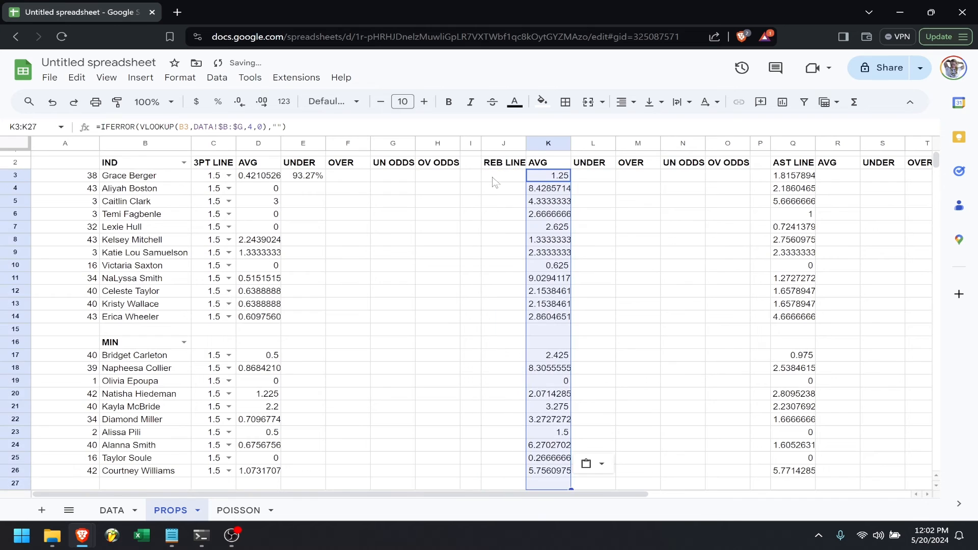
# - Move the assist averages in Q3:Q27 from the AST LINE column to the adjacent AVG column, starting at R3
pyautogui.press('Right')
pyautogui.press('Right')
pyautogui.press('Right')
pyautogui.press('Right')
pyautogui.press('Right')
pyautogui.press('Right')
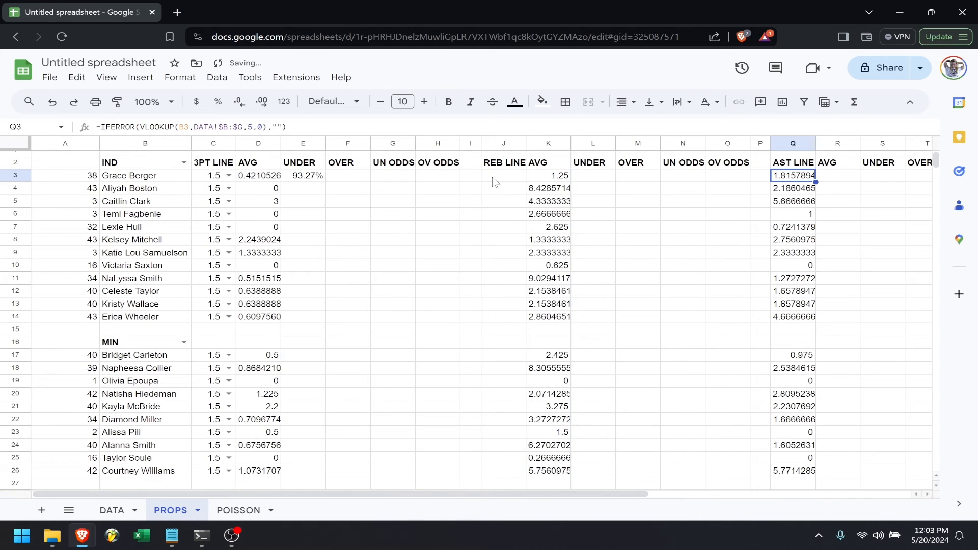
pyautogui.hotkey('shift', 'Down')
pyautogui.hotkey('shift', 'Down')
pyautogui.hotkey('shift', 'Down')
pyautogui.hotkey('shift', 'Down')
pyautogui.hotkey('shift', 'Down')
pyautogui.hotkey('shift', 'Down')
pyautogui.hotkey('shift', 'Down')
pyautogui.hotkey('shift', 'Down')
pyautogui.hotkey('shift', 'Down')
pyautogui.hotkey('shift', 'Down')
pyautogui.hotkey('shift', 'Down')
pyautogui.hotkey('shift', 'Down')
pyautogui.hotkey('shift', 'Down')
pyautogui.hotkey('shift', 'Down')
pyautogui.hotkey('shift', 'Down')
pyautogui.hotkey('shift', 'Down')
pyautogui.hotkey('shift', 'Down')
pyautogui.hotkey('shift', 'Down')
pyautogui.hotkey('shift', 'Down')
pyautogui.hotkey('shift', 'Down')
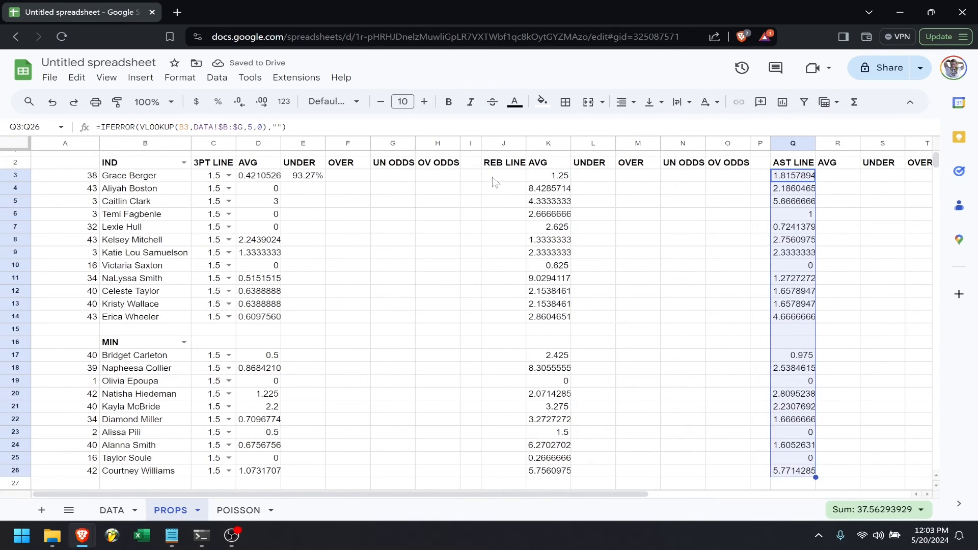
pyautogui.hotkey('shift', 'Down')
pyautogui.hotkey('ctrl', 'x')
pyautogui.press('Right')
pyautogui.hotkey('ctrl', 'v')
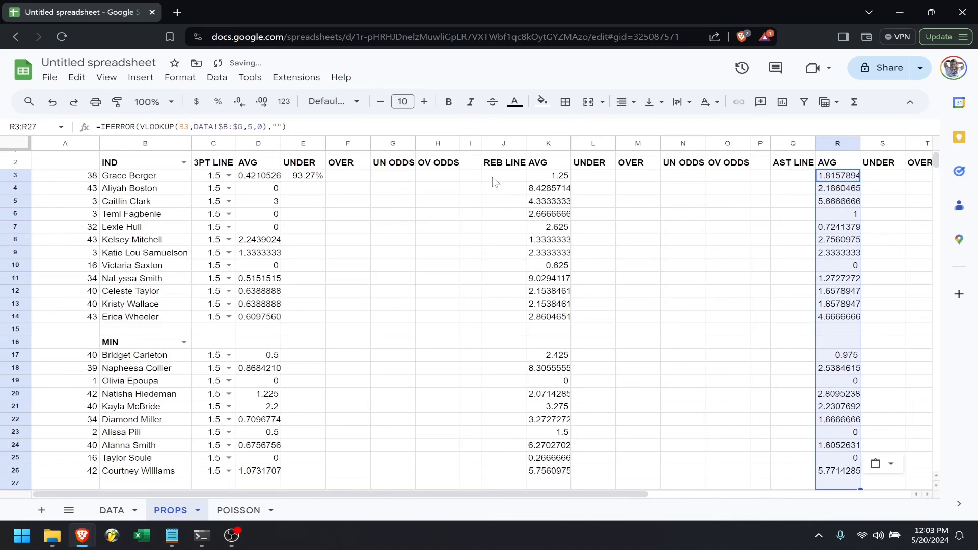
# - Fill the 3PT UNDER formula from E3 down to E26 for both teams
pyautogui.click(309, 178)
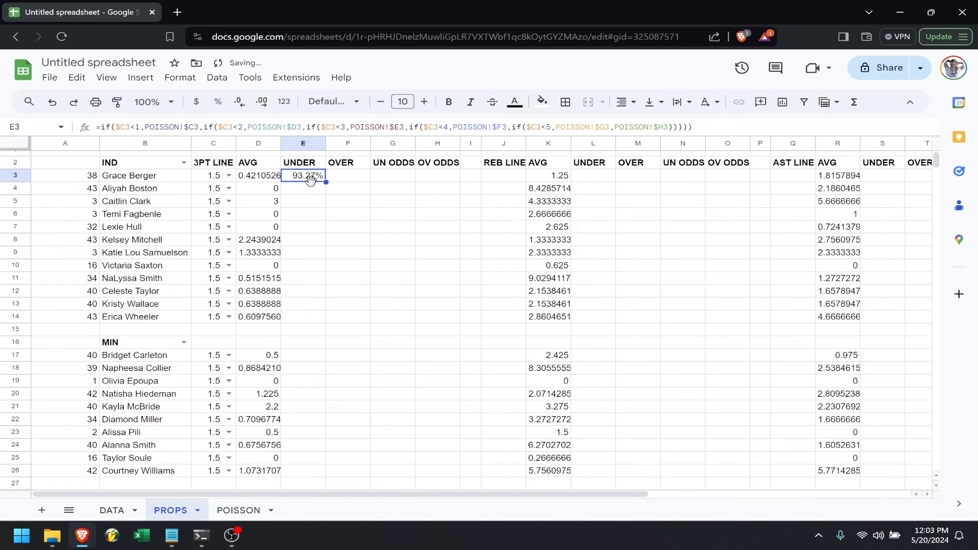
pyautogui.moveTo(325, 182); pyautogui.dragTo(323, 469)
pyautogui.click(345, 280)
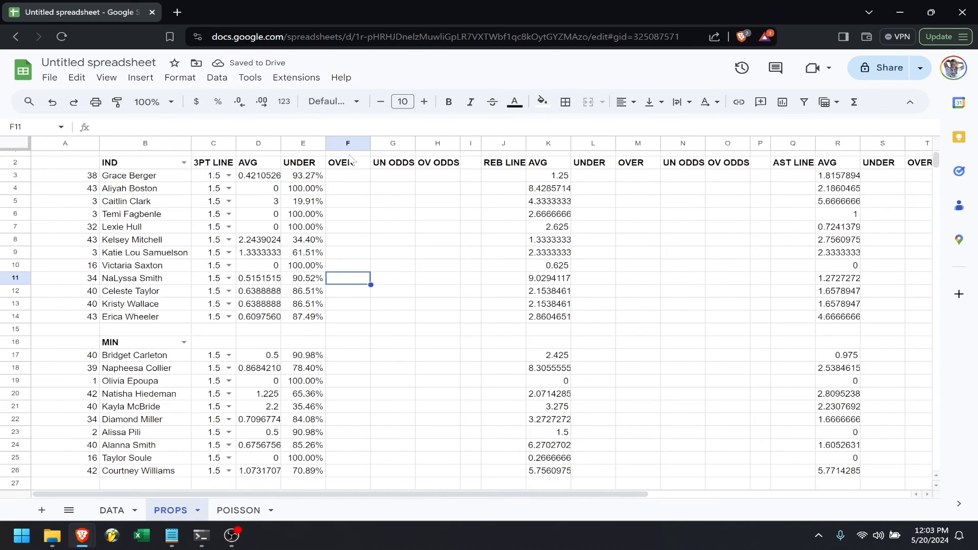
# - Enter =1-E3 in the 3PT OVER cell F3 and accept the suggested autofill for the IND players through F14
pyautogui.click(352, 176)
pyautogui.write('=')
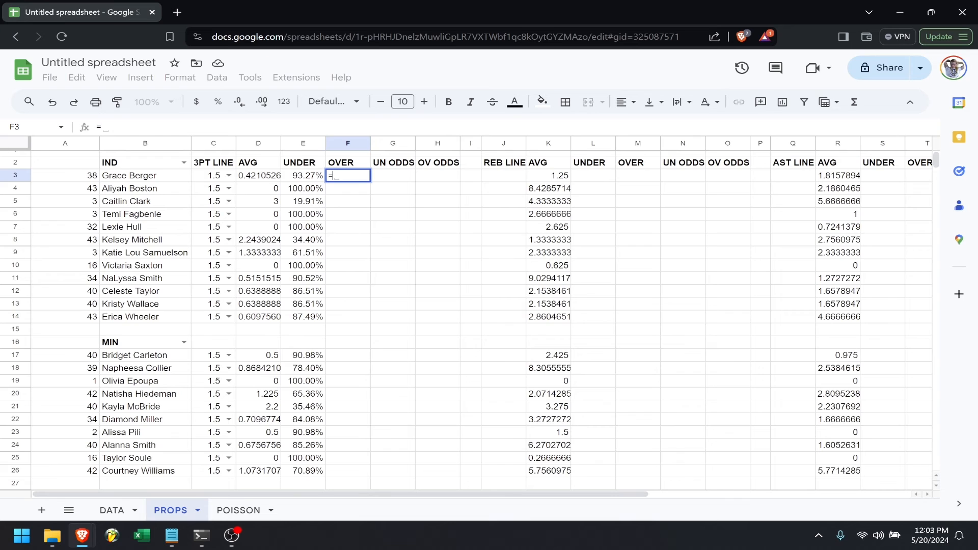
pyautogui.write('1-E3')
pyautogui.press('Return')
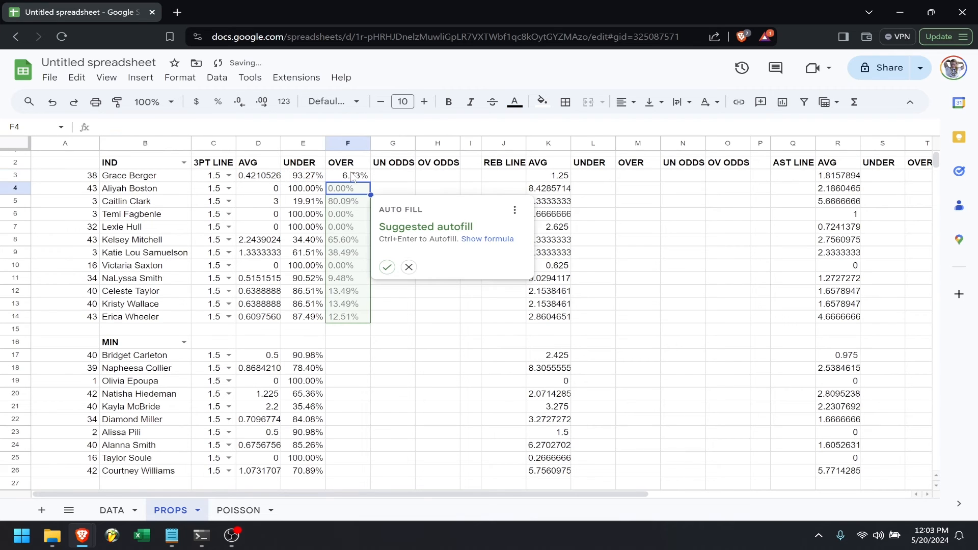
pyautogui.click(387, 267)
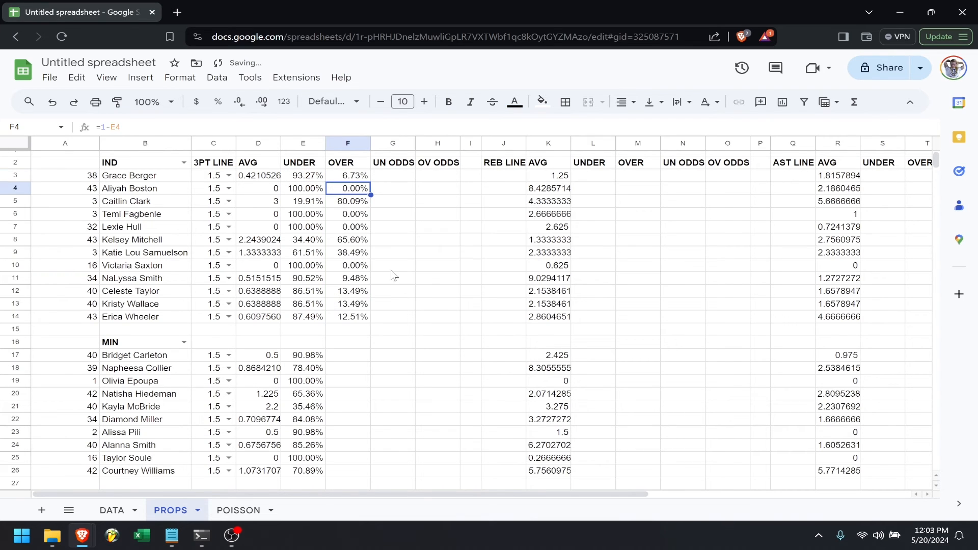
# - Extend the 3PT OVER formula from F14 down to F26 to cover the MIN players
pyautogui.click(365, 316)
pyautogui.moveTo(371, 323); pyautogui.dragTo(376, 474)
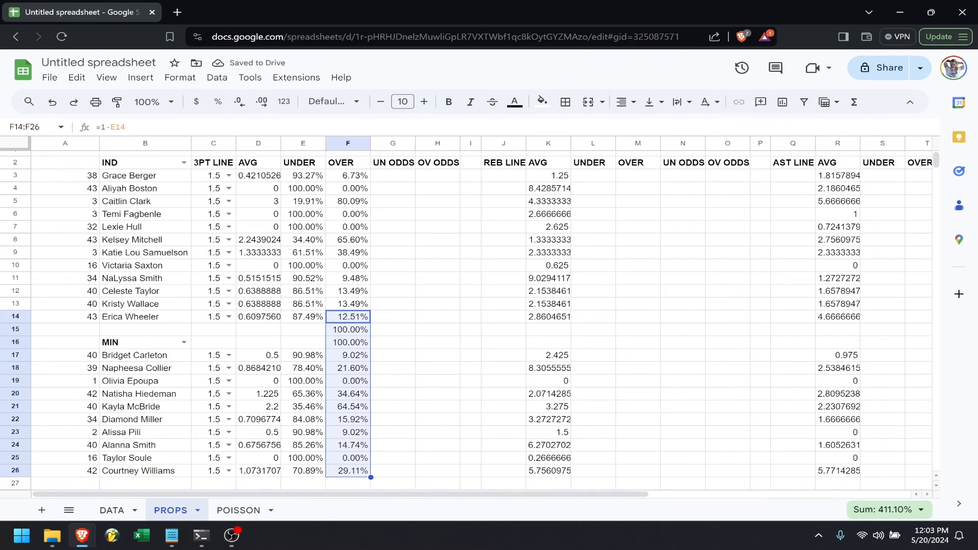
# - Enter =IFERROR(1/E3) in the 3PT UN ODDS cell G3 and accept the suggested autofill through G26
pyautogui.click(410, 177)
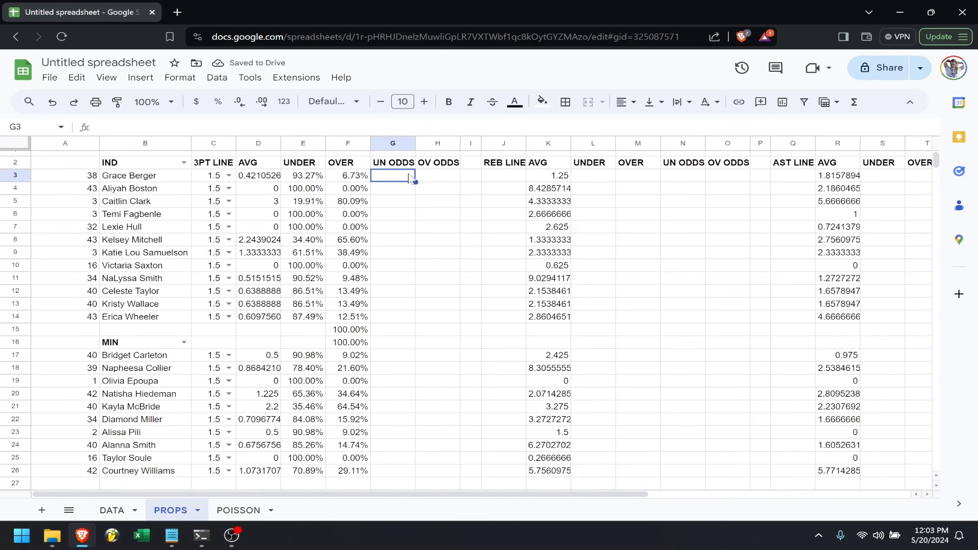
pyautogui.write('=iferr')
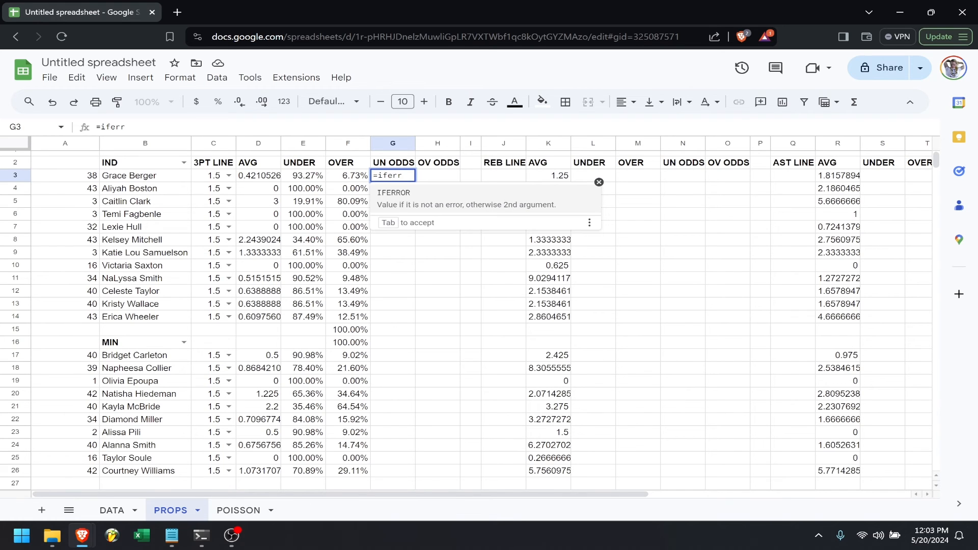
pyautogui.press('Tab')
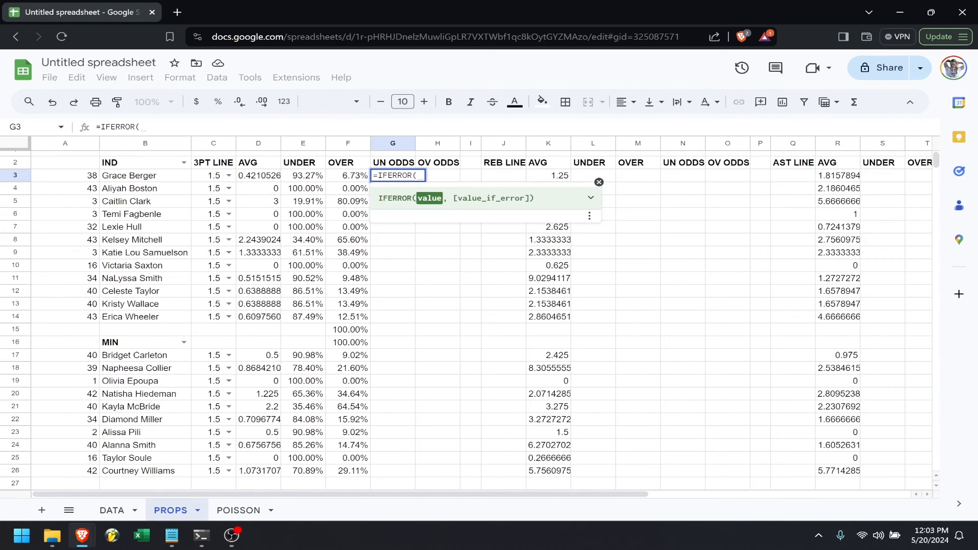
pyautogui.write('1/')
pyautogui.click(321, 178)
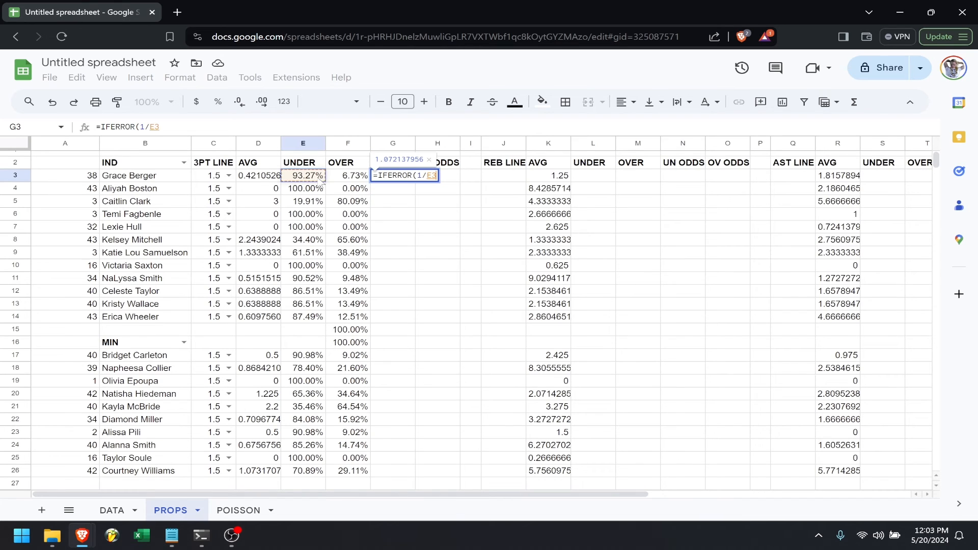
pyautogui.write(')')
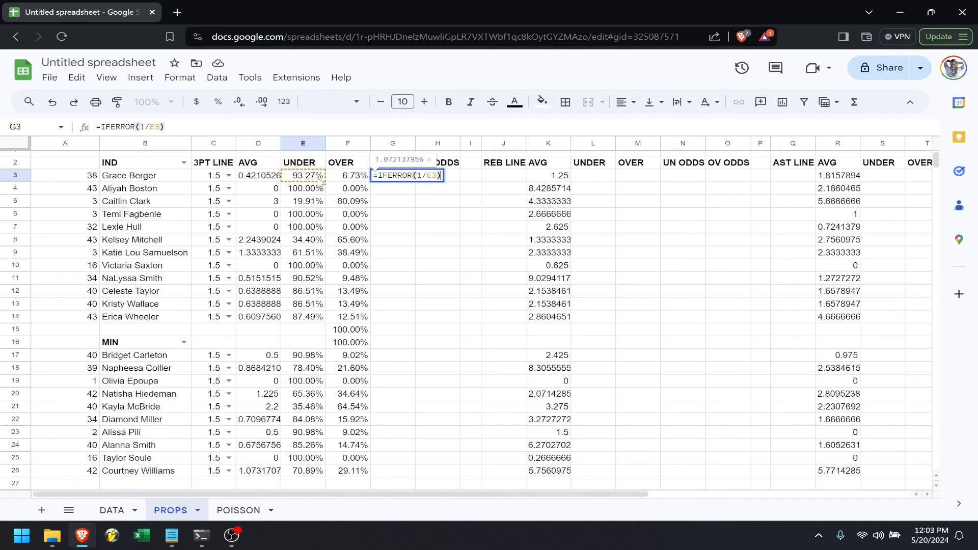
pyautogui.press('Return')
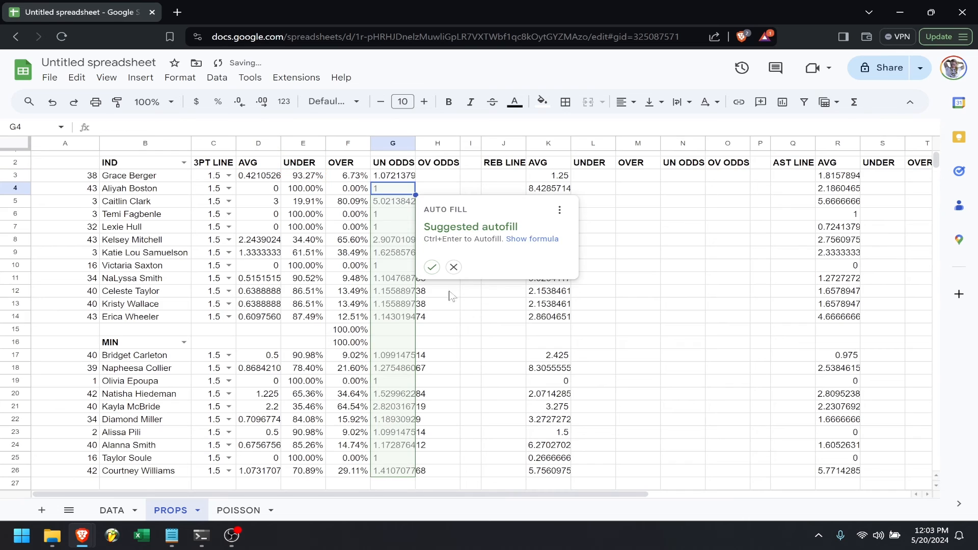
pyautogui.click(431, 267)
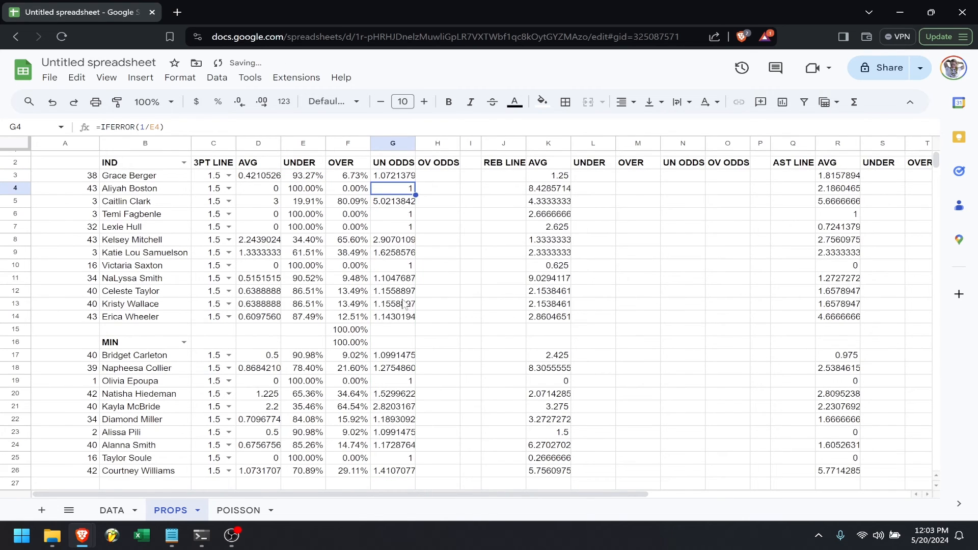
# - Clear the stray 3PT OVER formulas in F15:F16 between the two team tables
pyautogui.moveTo(358, 334); pyautogui.dragTo(360, 347)
pyautogui.press('Delete')
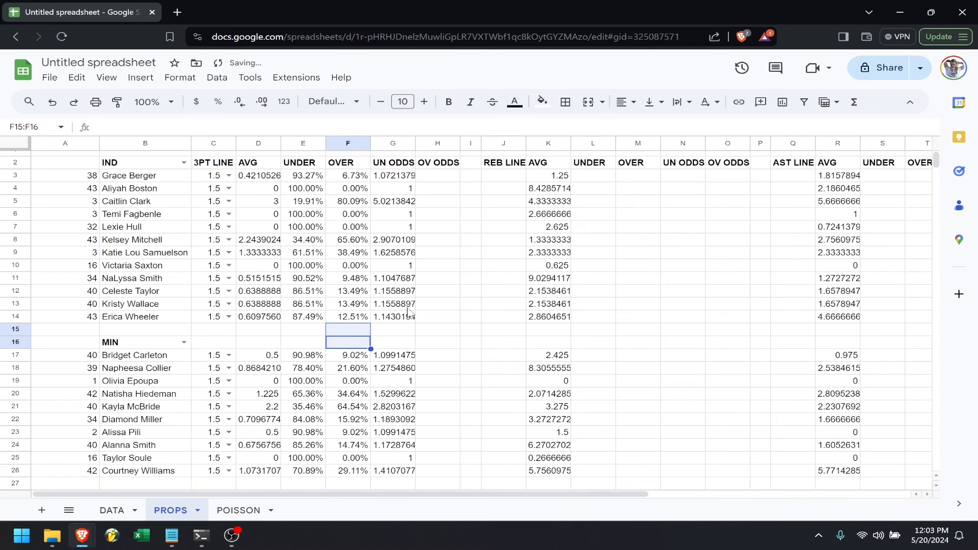
# - Enter =IFERROR(1/F3) in the 3PT OV ODDS cell H3 and accept the suggested autofill for the IND players through H14
pyautogui.click(433, 182)
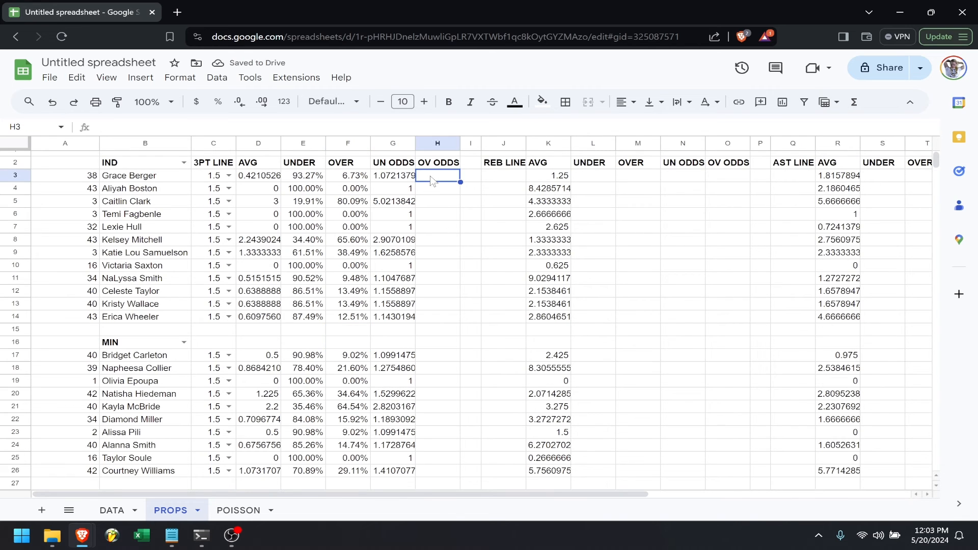
pyautogui.write('=ifer')
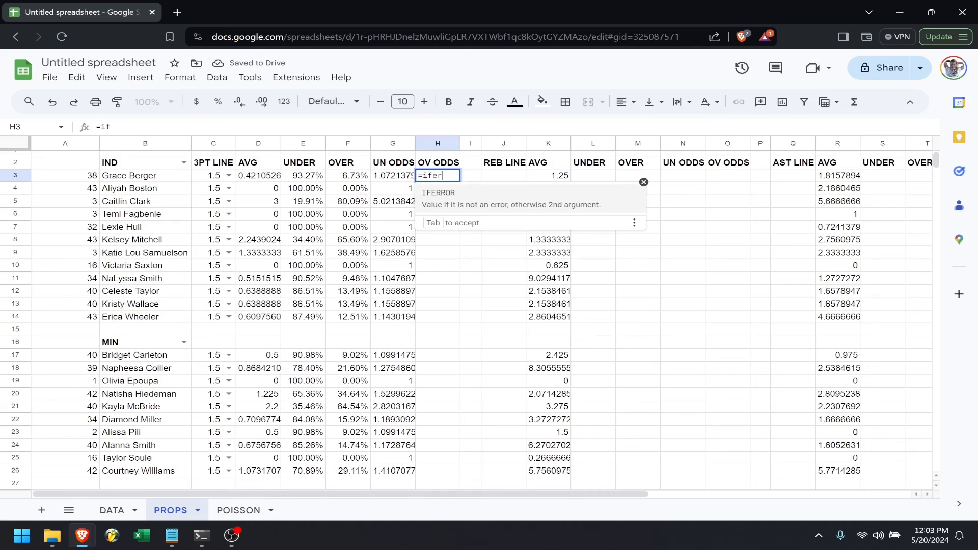
pyautogui.press('Tab')
pyautogui.write('1/')
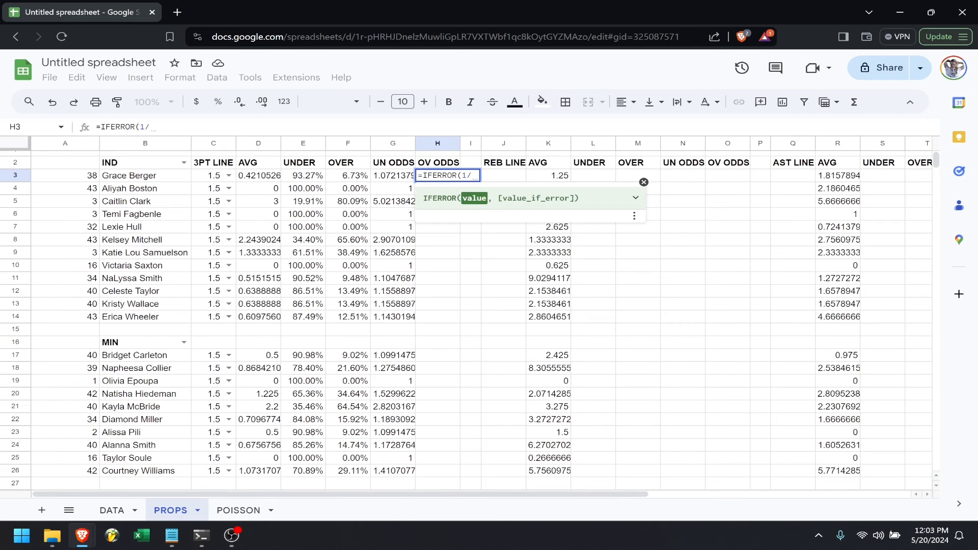
pyautogui.click(349, 179)
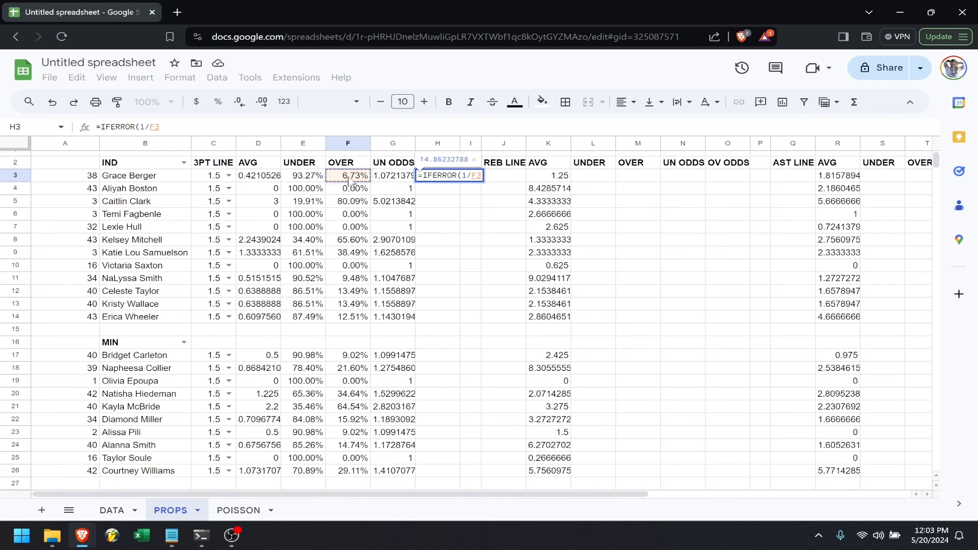
pyautogui.press('Return')
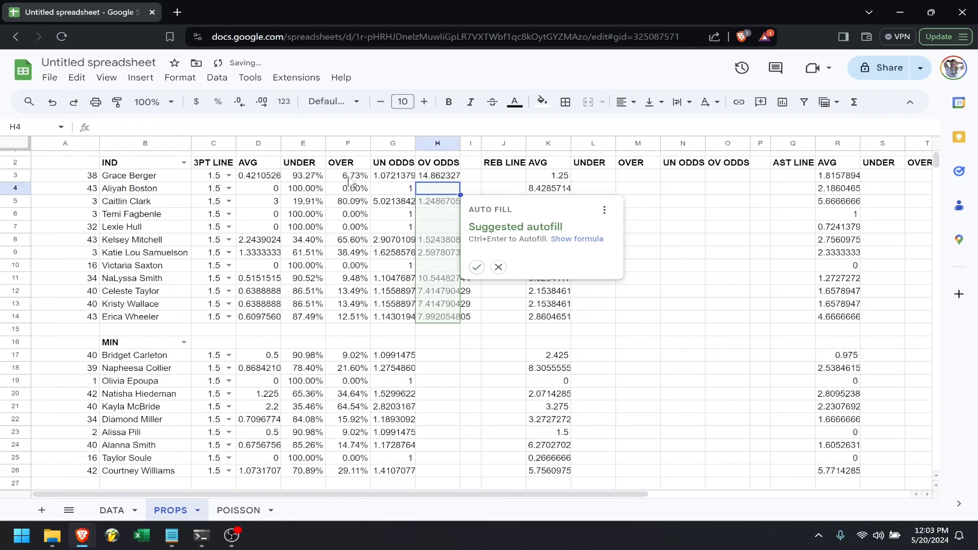
pyautogui.click(476, 267)
# - Copy the OV ODDS formula from H14 into H17:H26 for the MIN players
pyautogui.click(450, 319)
pyautogui.hotkey('ctrl', 'c')
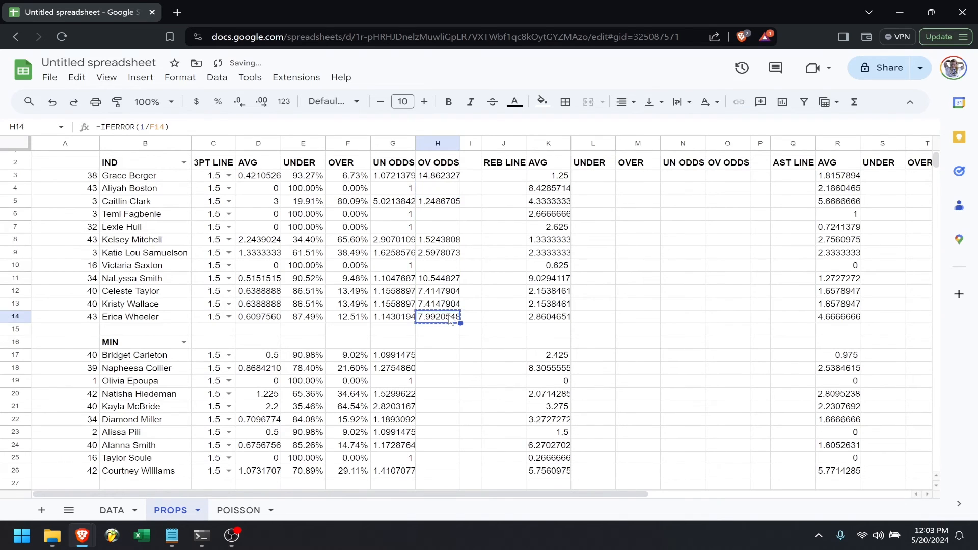
pyautogui.press('Down')
pyautogui.press('Down')
pyautogui.press('Down')
pyautogui.hotkey('ctrl', 'v')
pyautogui.hotkey('shift', 'Down')
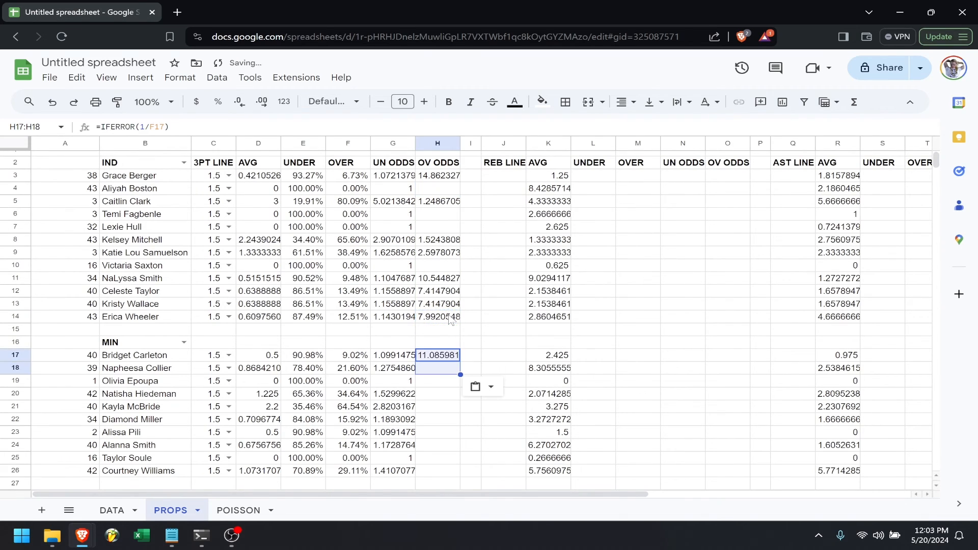
pyautogui.hotkey('shift', 'Down')
pyautogui.hotkey('shift', 'Down')
pyautogui.hotkey('shift', 'Down')
pyautogui.hotkey('shift', 'Down')
pyautogui.hotkey('shift', 'Down')
pyautogui.hotkey('shift', 'Down')
pyautogui.hotkey('shift', 'Down')
pyautogui.hotkey('shift', 'Down')
pyautogui.hotkey('ctrl', 'v')
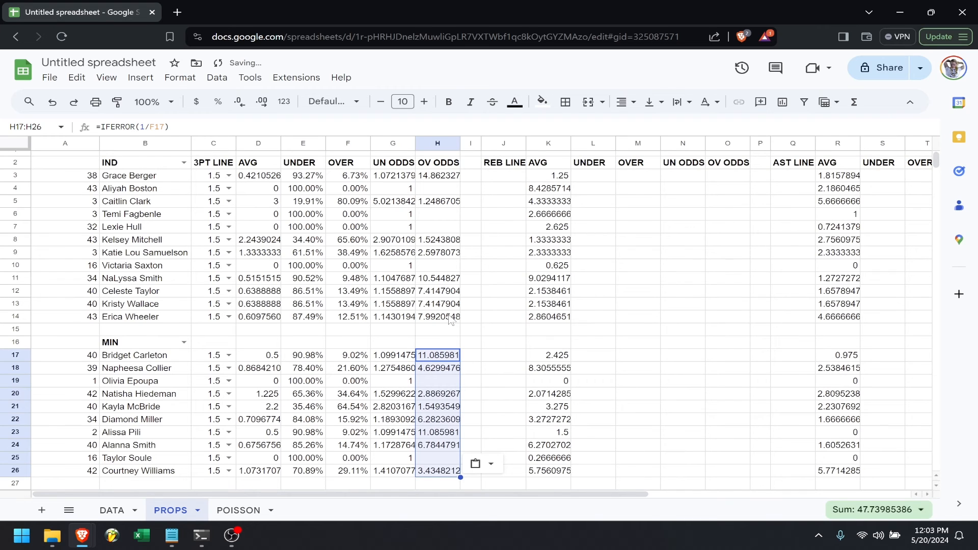
# - Format the 3PT odds in G3:H26 to show two decimal places
pyautogui.click(437, 177)
pyautogui.keyDown('shift'); pyautogui.click(396, 470); pyautogui.keyUp('shift')
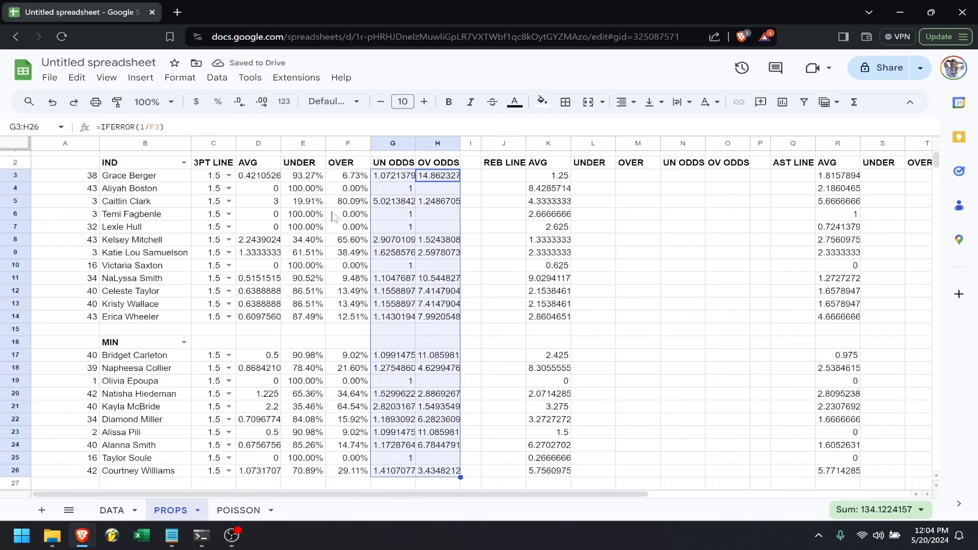
pyautogui.click(240, 104)
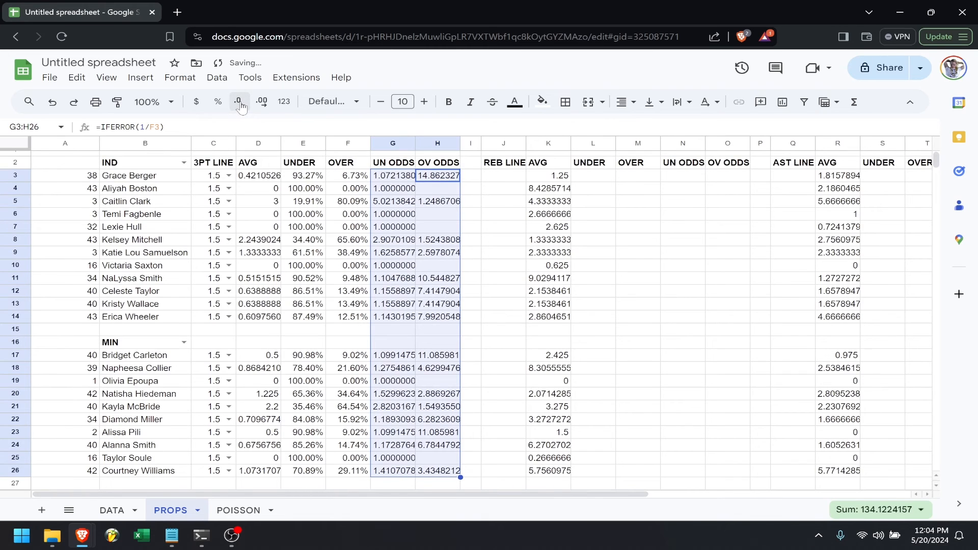
pyautogui.click(240, 104)
pyautogui.click(240, 104)
pyautogui.click(240, 104)
pyautogui.click(241, 104)
pyautogui.click(240, 104)
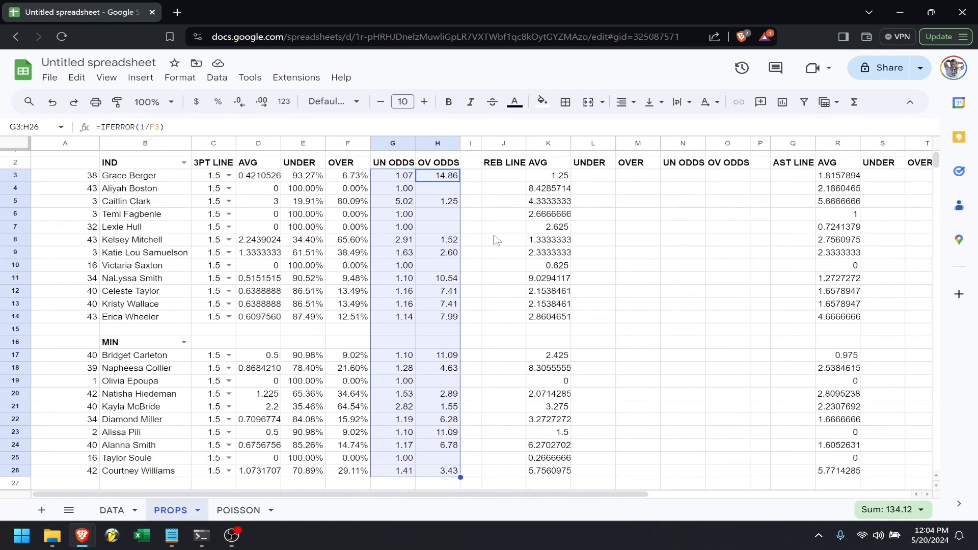
# - Insert two blank columns directly after the 3PT OV ODDS column H
pyautogui.click(472, 142)
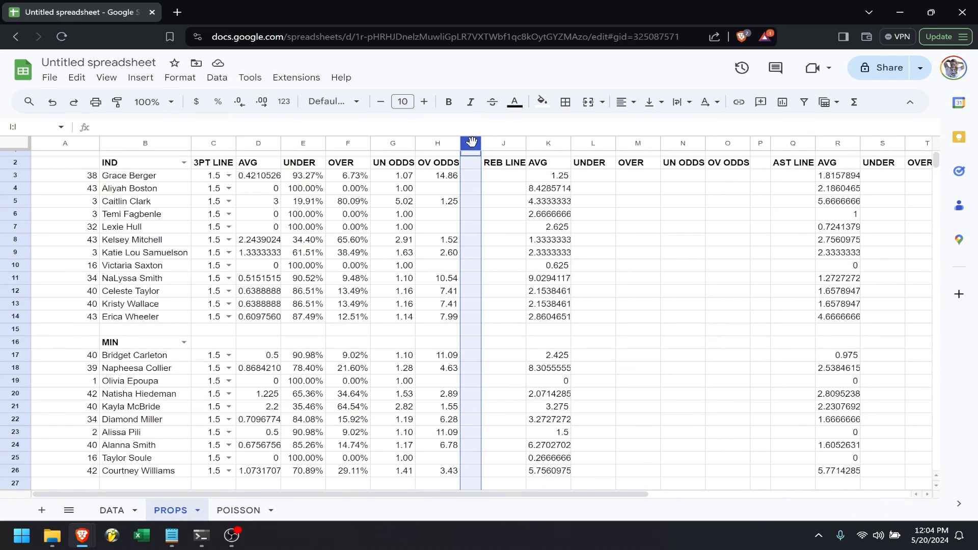
pyautogui.click(434, 141)
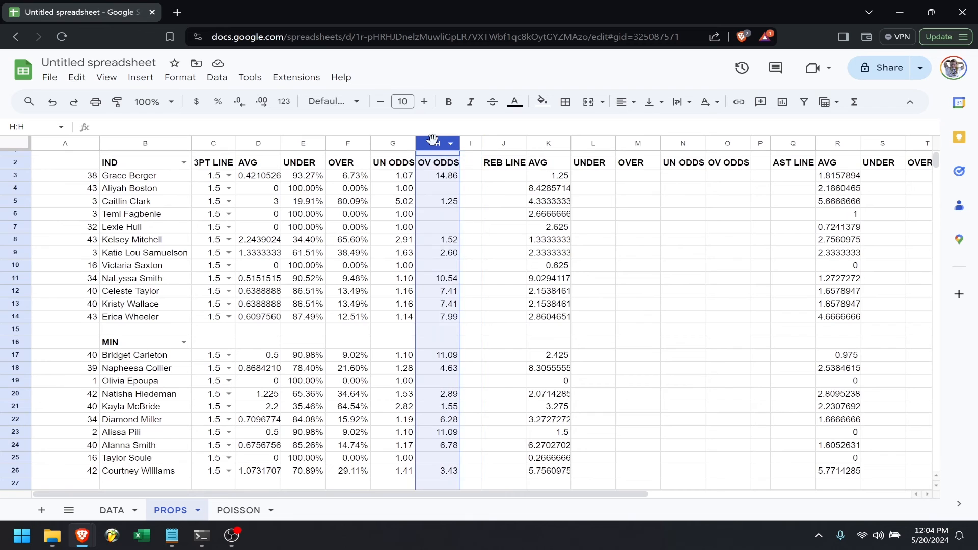
pyautogui.rightClick(433, 139)
pyautogui.click(526, 224)
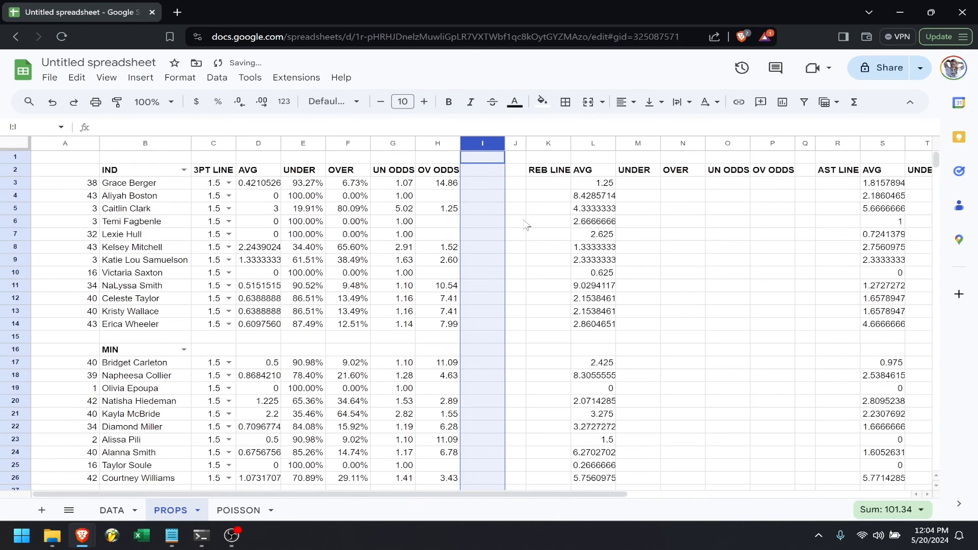
# - Add the headers AM UND in I2 and AM OV in J2
pyautogui.click(486, 175)
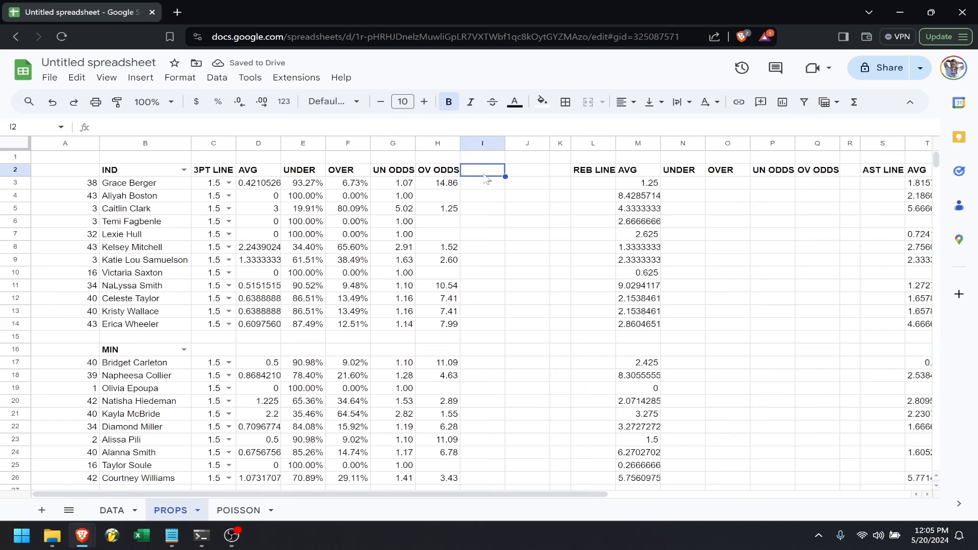
pyautogui.write('AM UND')
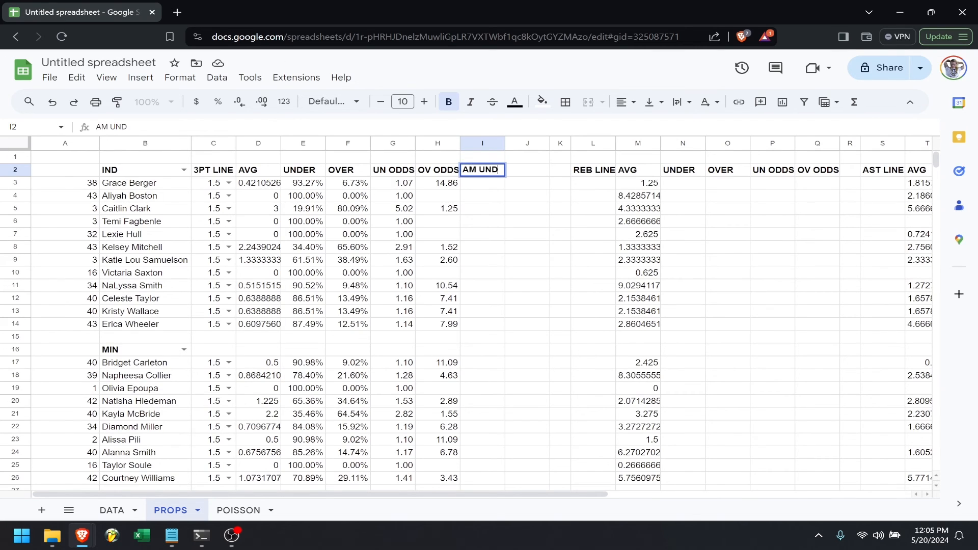
pyautogui.press('Tab')
pyautogui.write('AM OV')
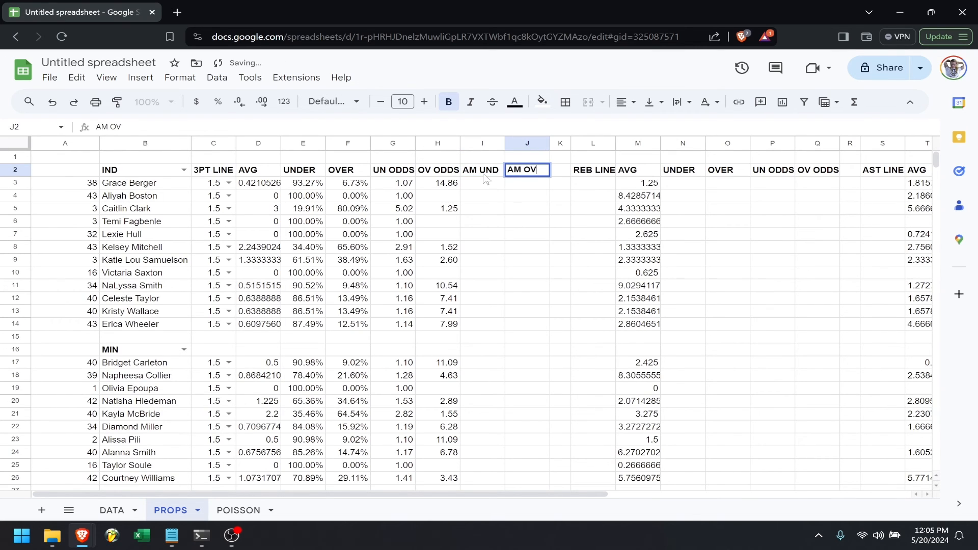
pyautogui.press('Return')
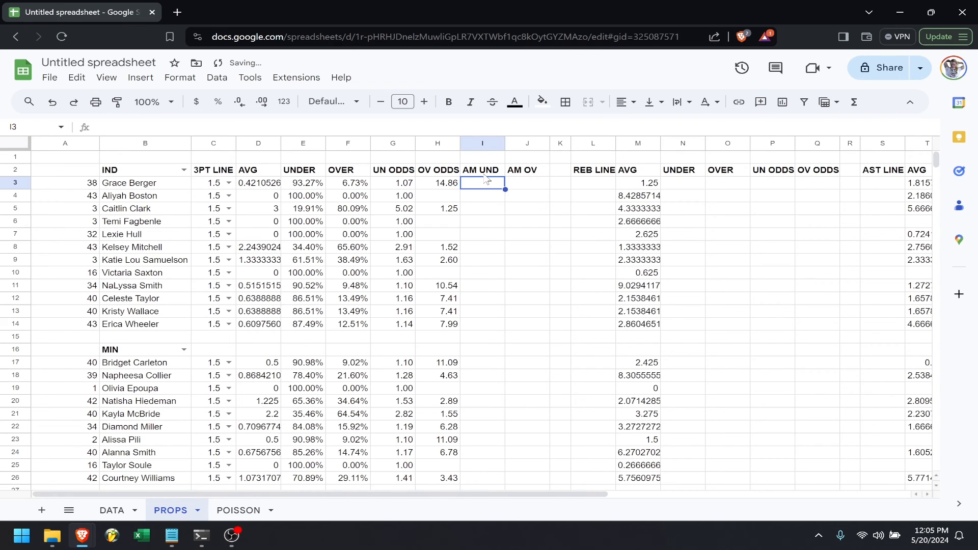
# - Enter =iferror(if(G3>=2,(G3-1)*100,(-100)/(G3-1))) in I3 to convert the under odds to American odds
pyautogui.write('=iferror')
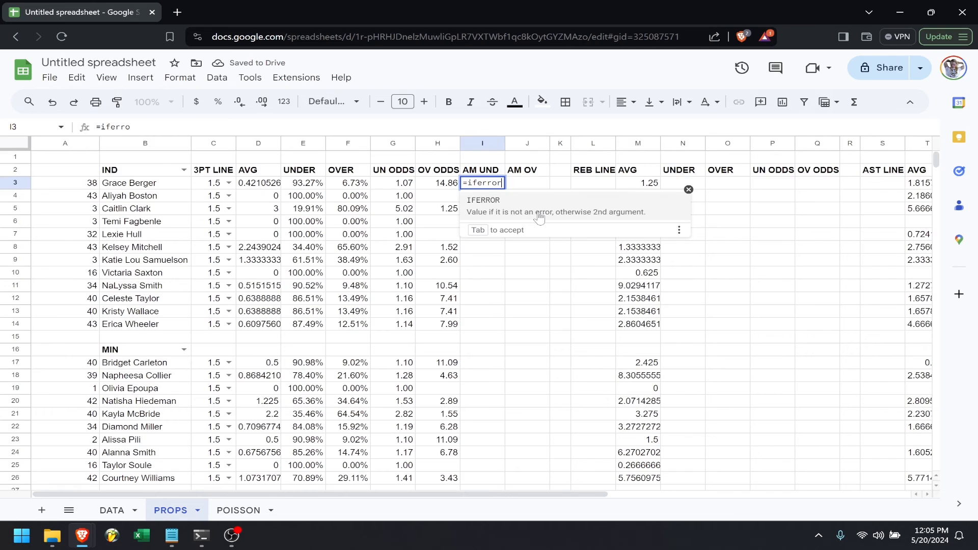
pyautogui.write('(if')
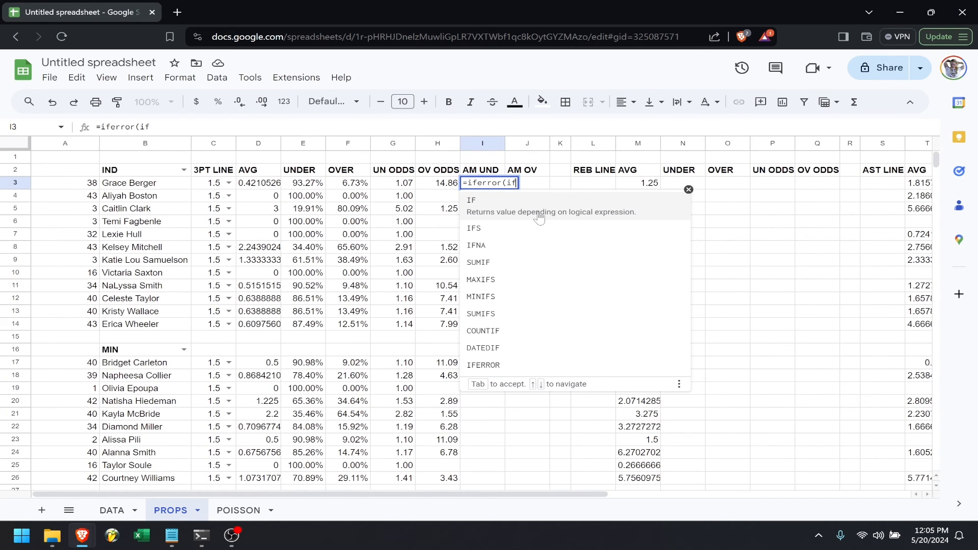
pyautogui.write('(')
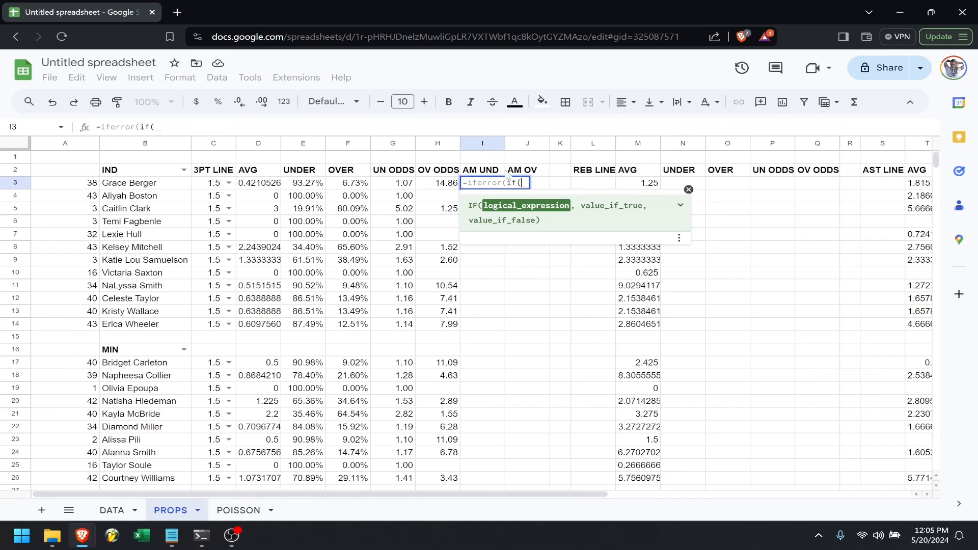
pyautogui.click(400, 187)
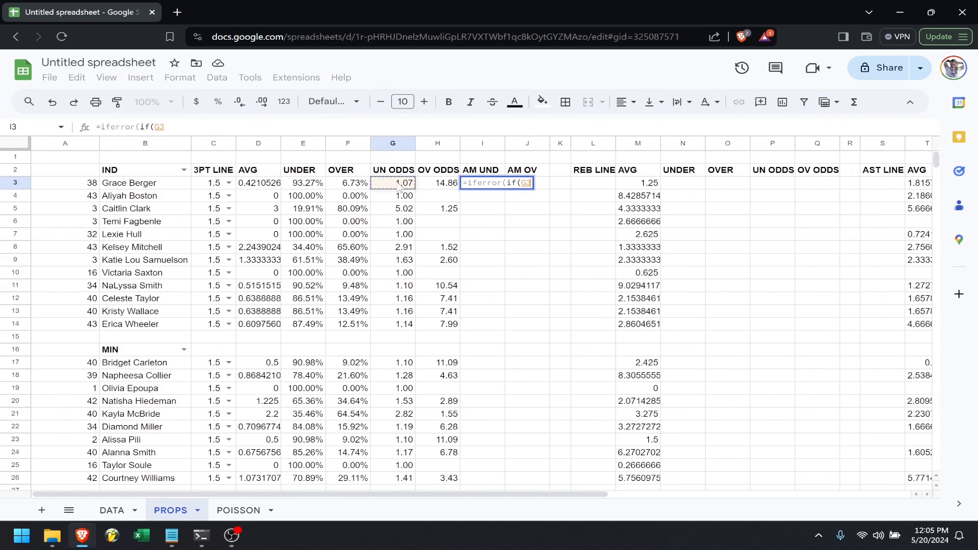
pyautogui.write('>=2')
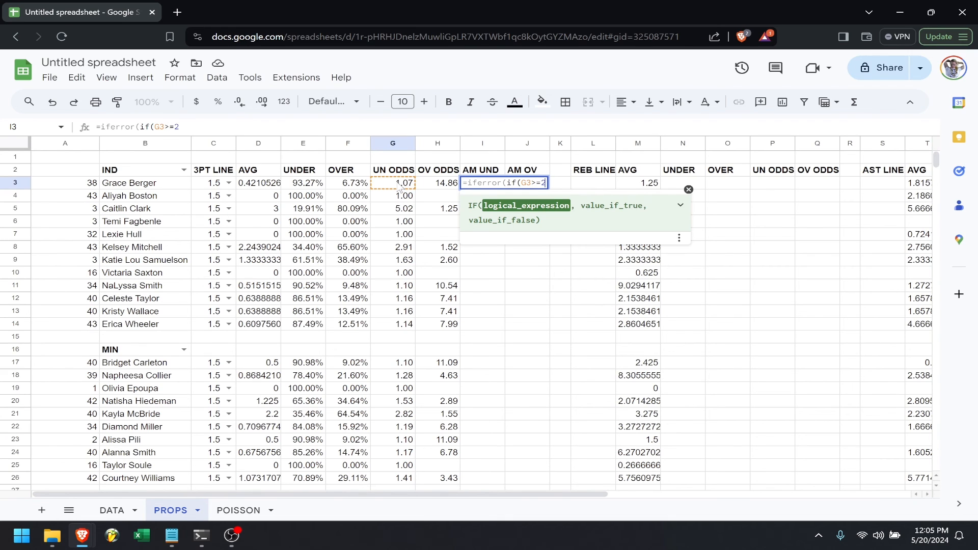
pyautogui.write(',(')
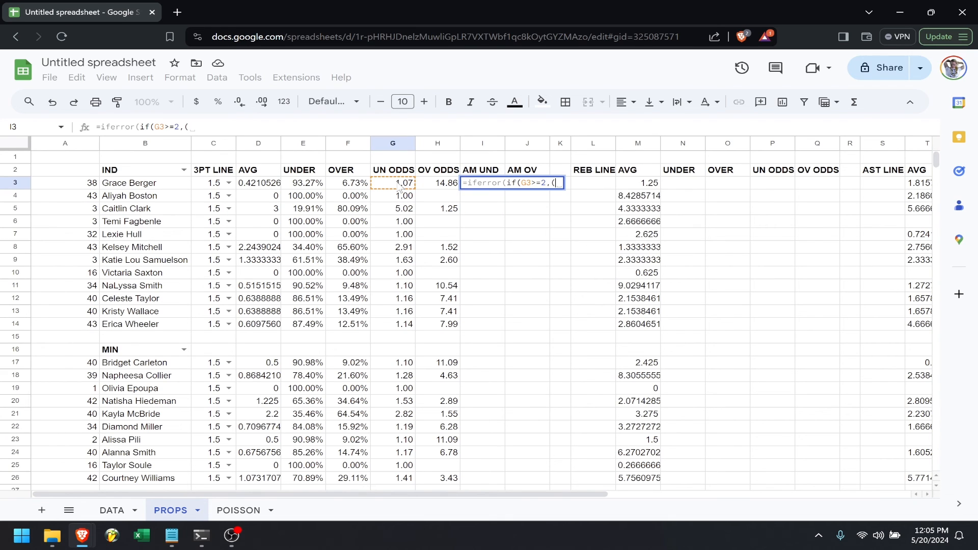
pyautogui.click(400, 188)
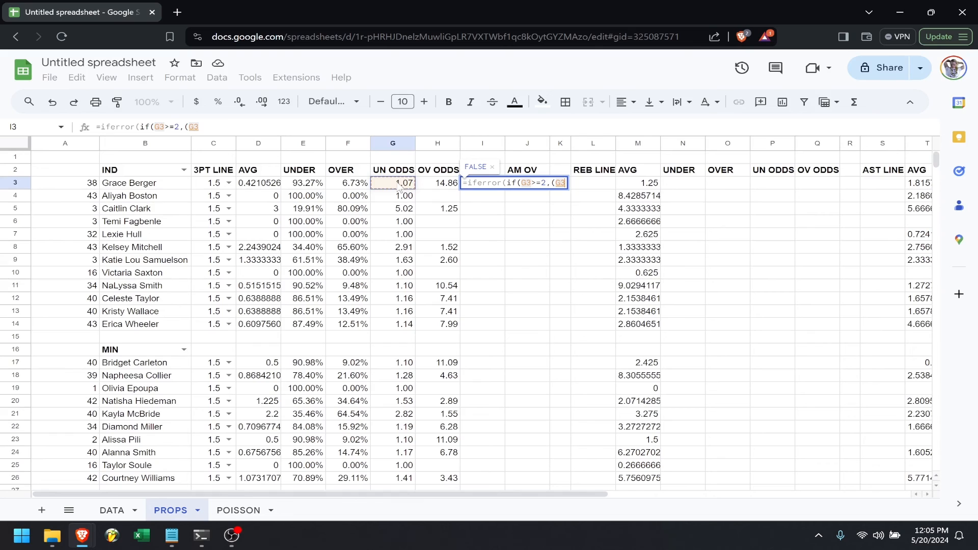
pyautogui.write('-1')
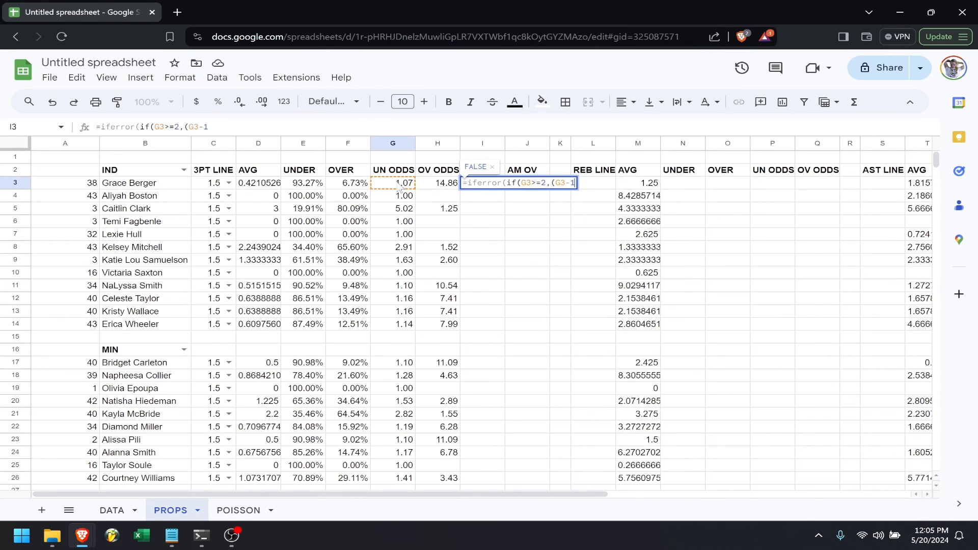
pyautogui.write(')*1')
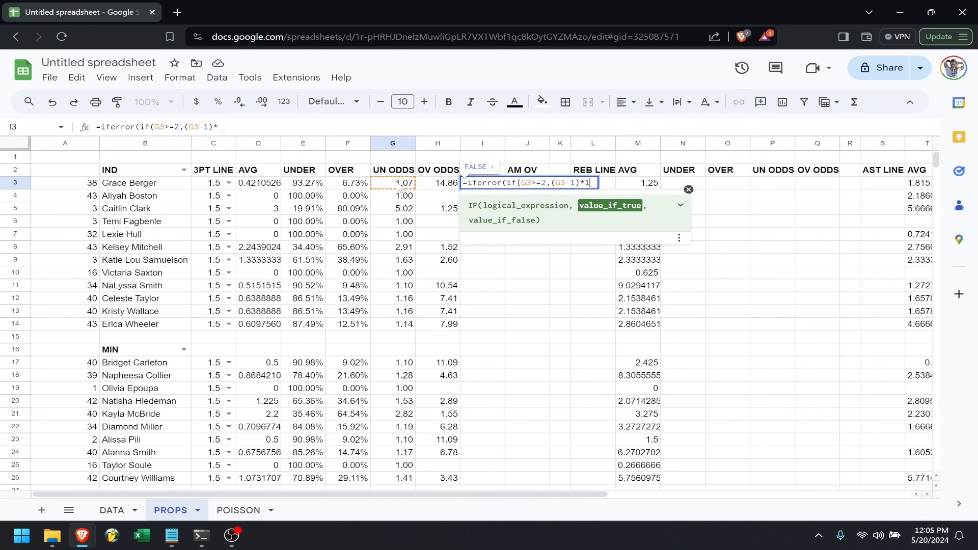
pyautogui.write('00,')
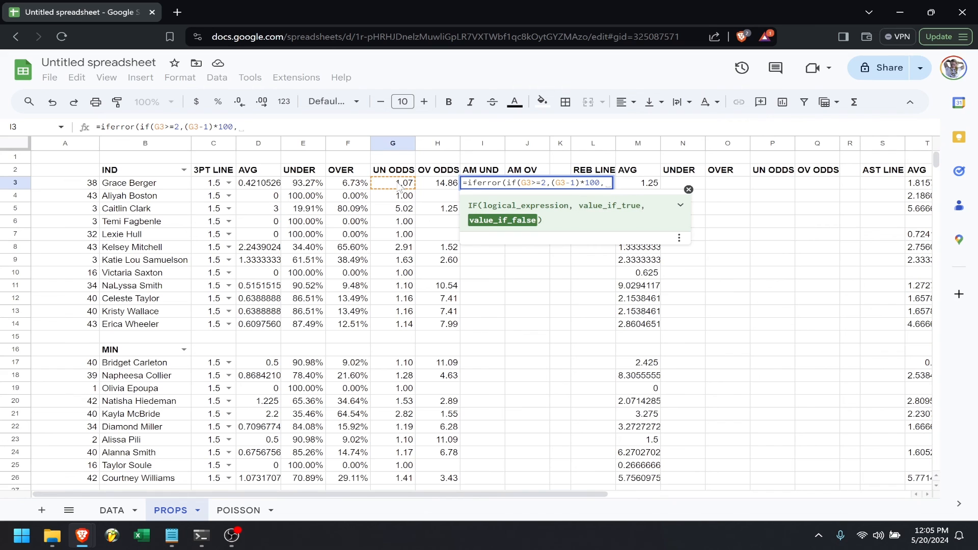
pyautogui.write('(-')
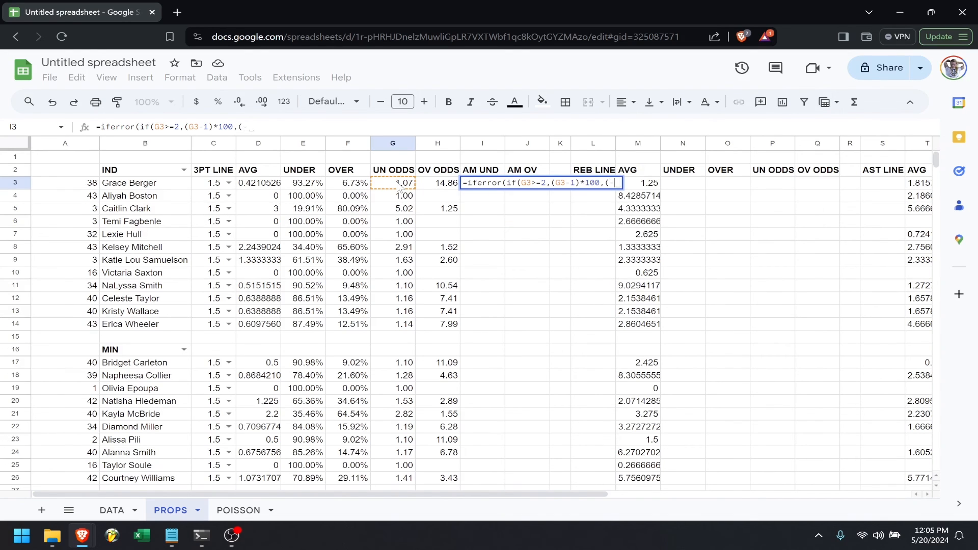
pyautogui.write('100)/')
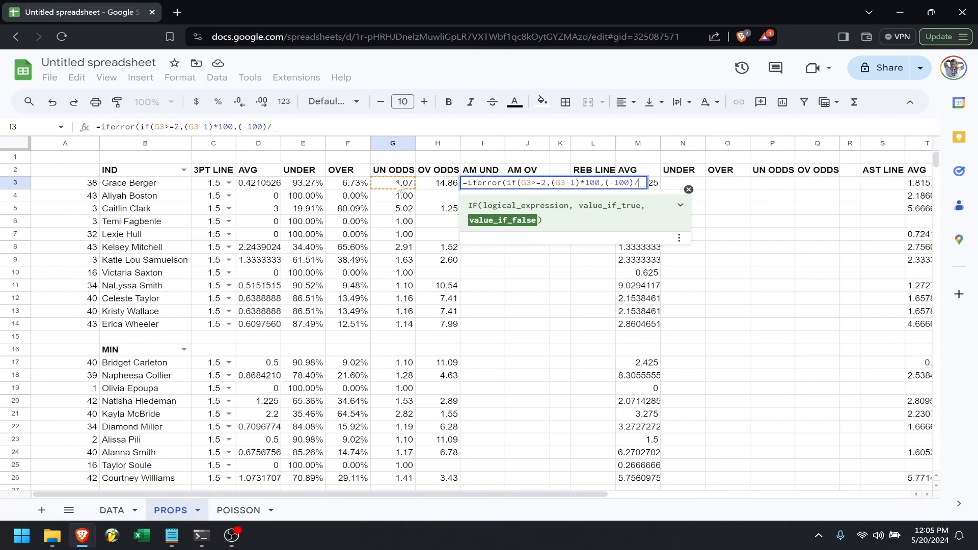
pyautogui.write('(')
pyautogui.click(399, 188)
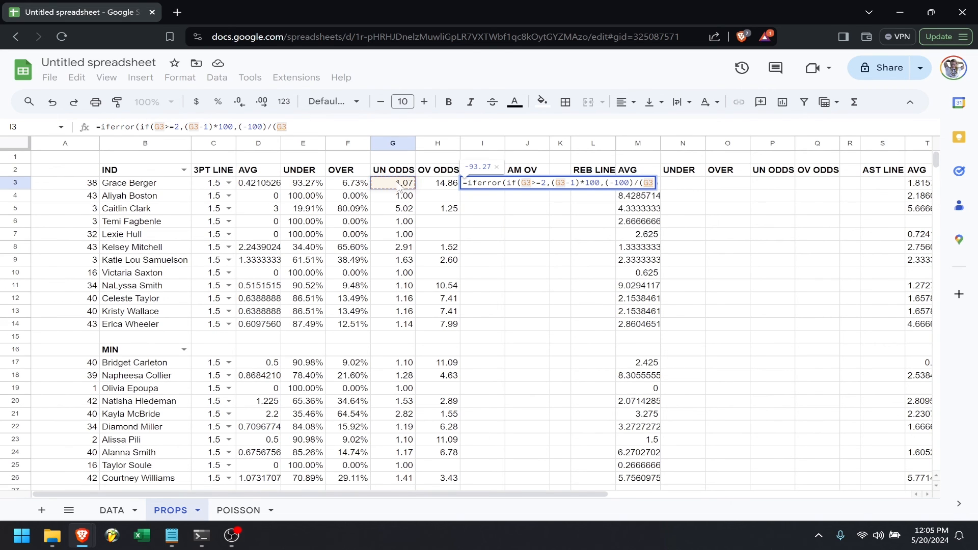
pyautogui.write('-1')
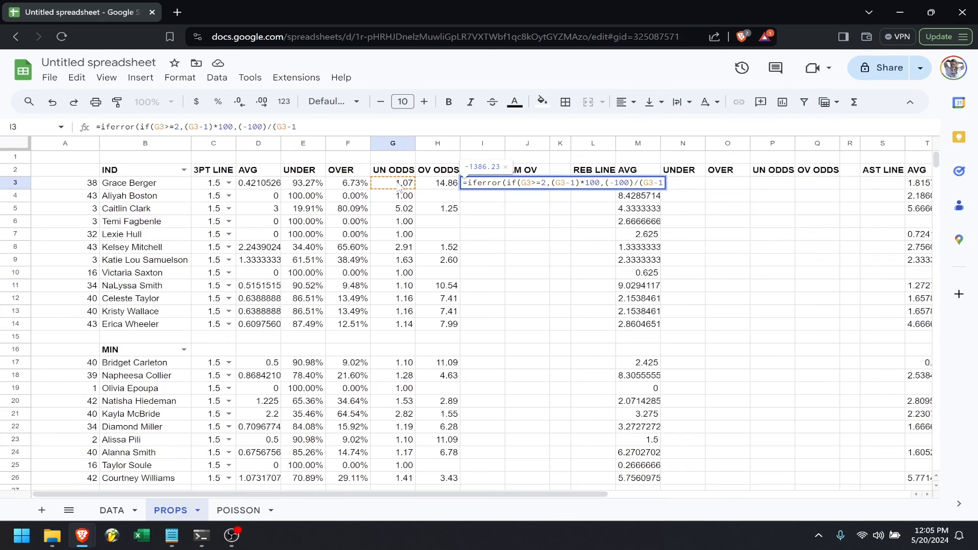
pyautogui.write(')))')
pyautogui.press('Return')
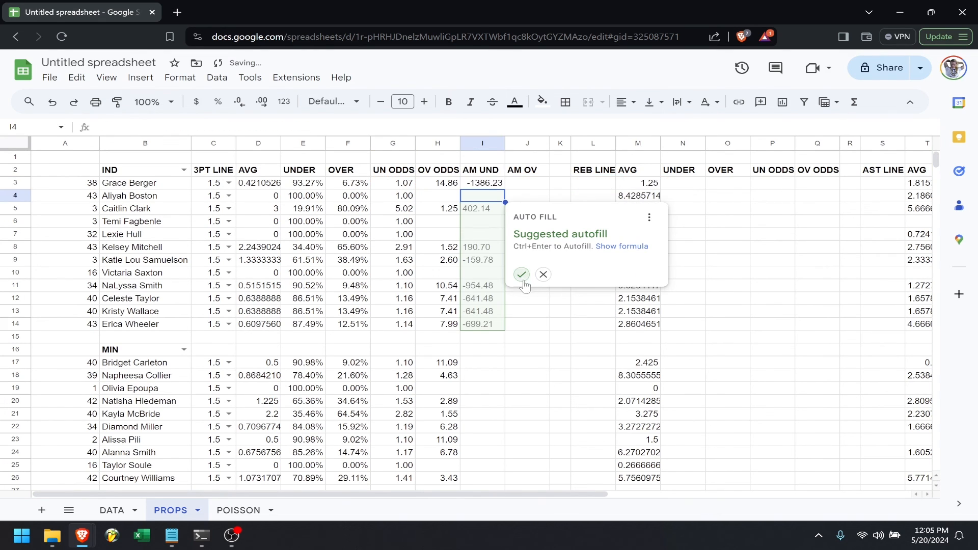
# - Fill the AM UND formula down column I through I26 and clear cells I15:I16 between the two teams
pyautogui.hotkey('ctrl', 'Return')
pyautogui.click(496, 326)
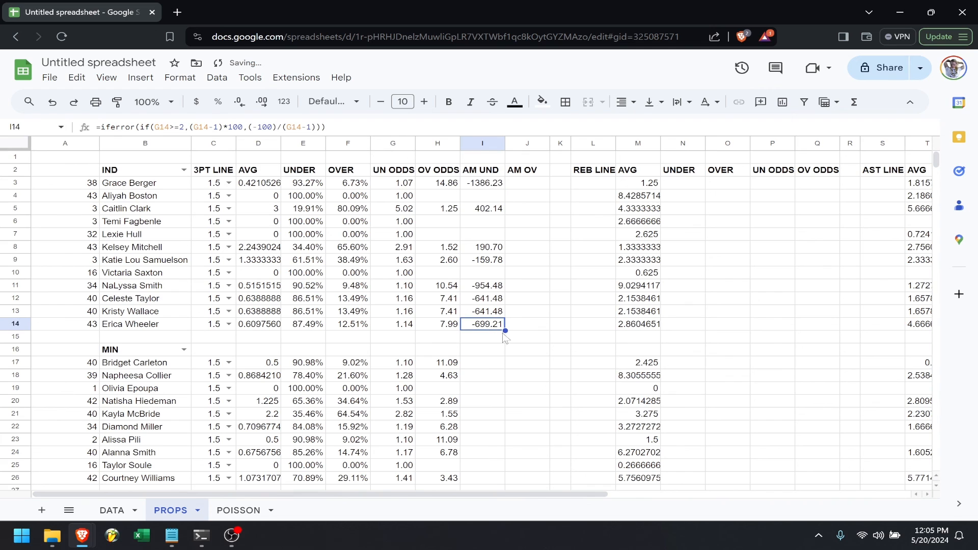
pyautogui.moveTo(505, 331); pyautogui.dragTo(483, 490)
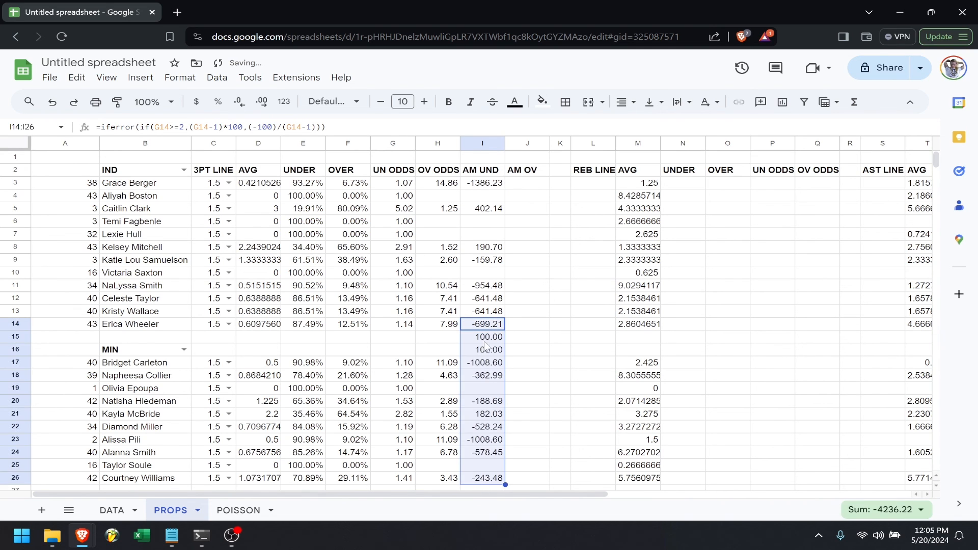
pyautogui.click(486, 340)
pyautogui.moveTo(485, 346); pyautogui.dragTo(484, 351)
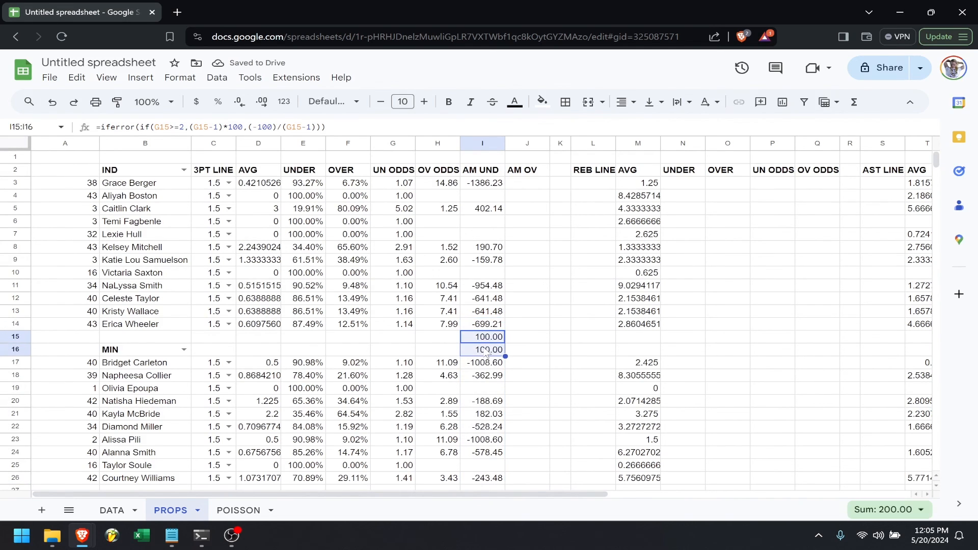
pyautogui.press('Delete')
pyautogui.click(499, 186)
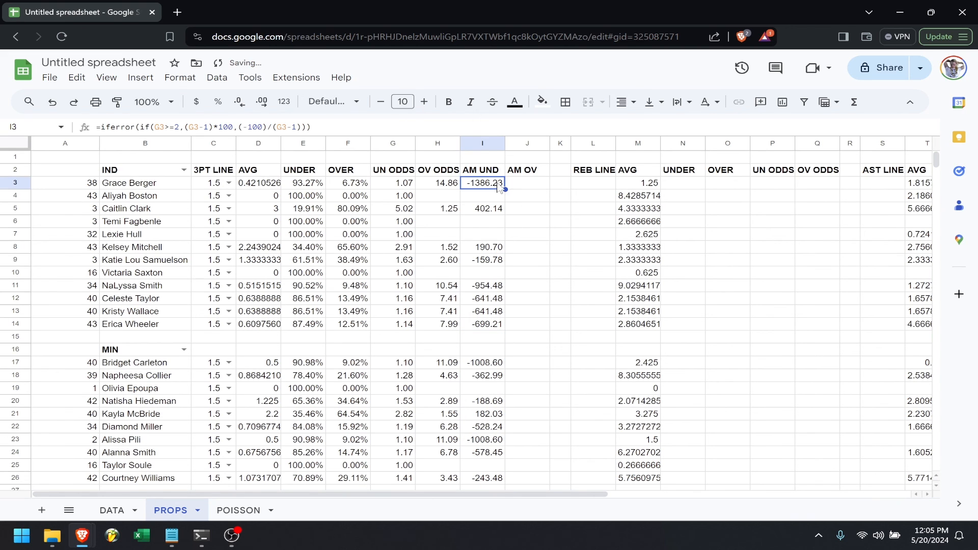
pyautogui.click(515, 186)
pyautogui.write('=if')
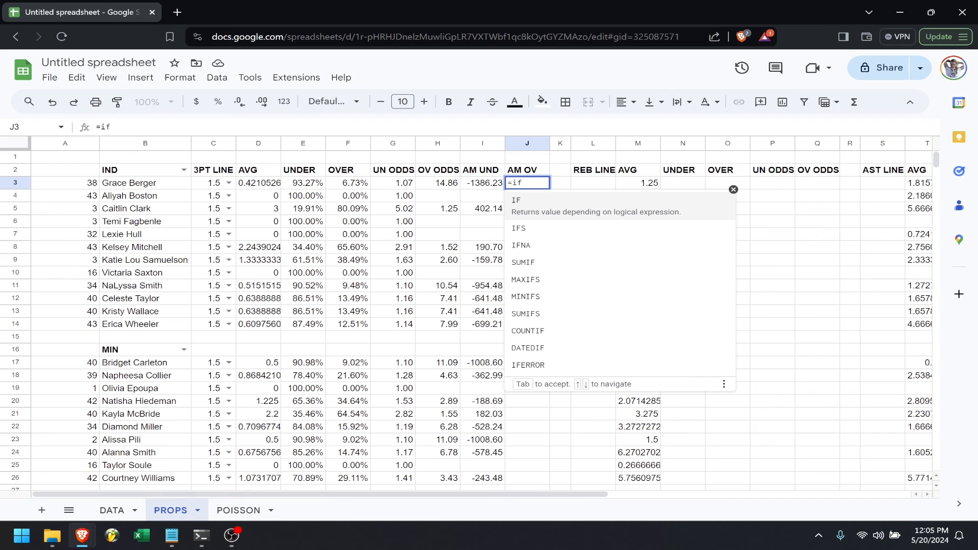
pyautogui.press('BackSpace')
pyautogui.press('BackSpace')
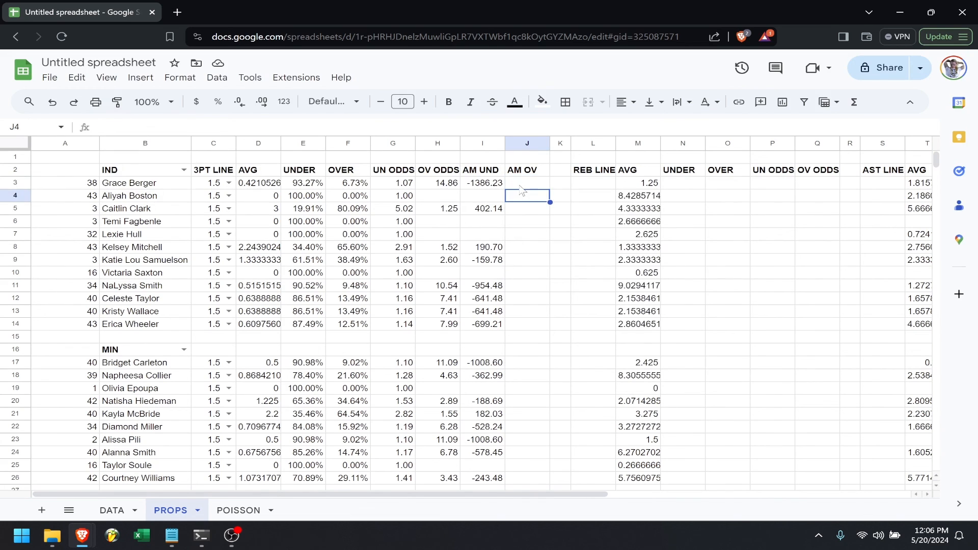
# - Copy the AM UND formula from I3 into J3 for the American over odds
pyautogui.press('Up')
pyautogui.press('Left')
pyautogui.hotkey('ctrl', 'c')
pyautogui.press('Right')
pyautogui.hotkey('ctrl', 'v')
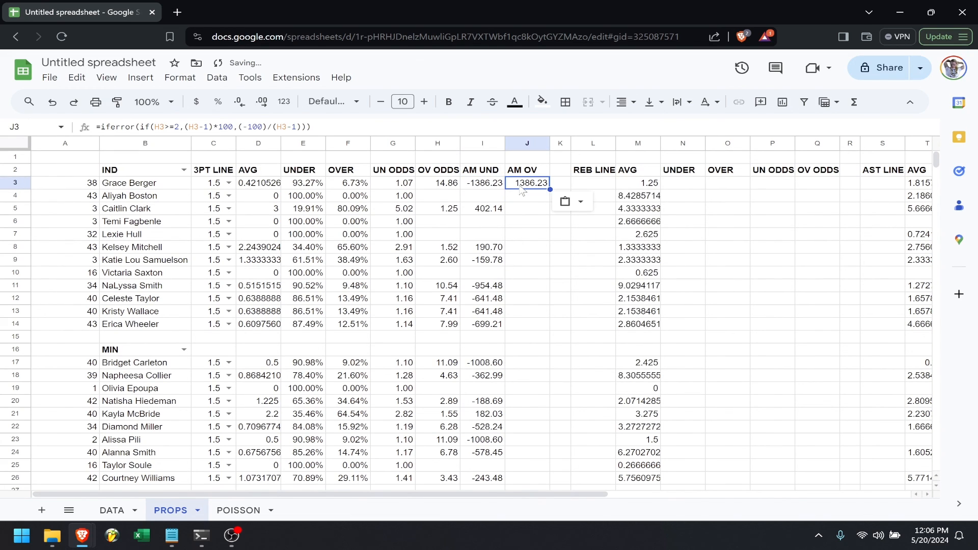
# - Fill the AM OV formula from J3 down through J26 and clear cells J15:J16 between the two teams
pyautogui.moveTo(550, 189); pyautogui.dragTo(558, 484)
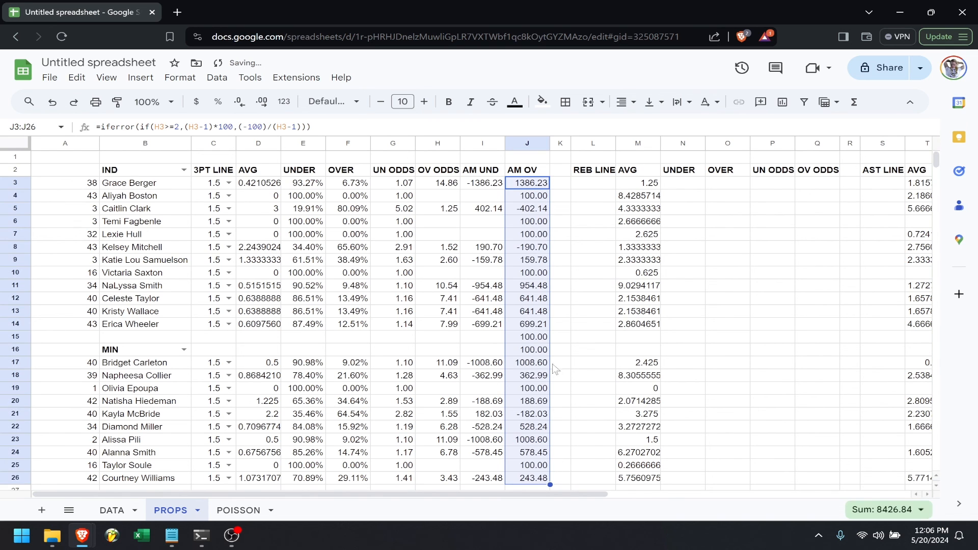
pyautogui.moveTo(540, 349); pyautogui.dragTo(538, 337)
pyautogui.press('Delete')
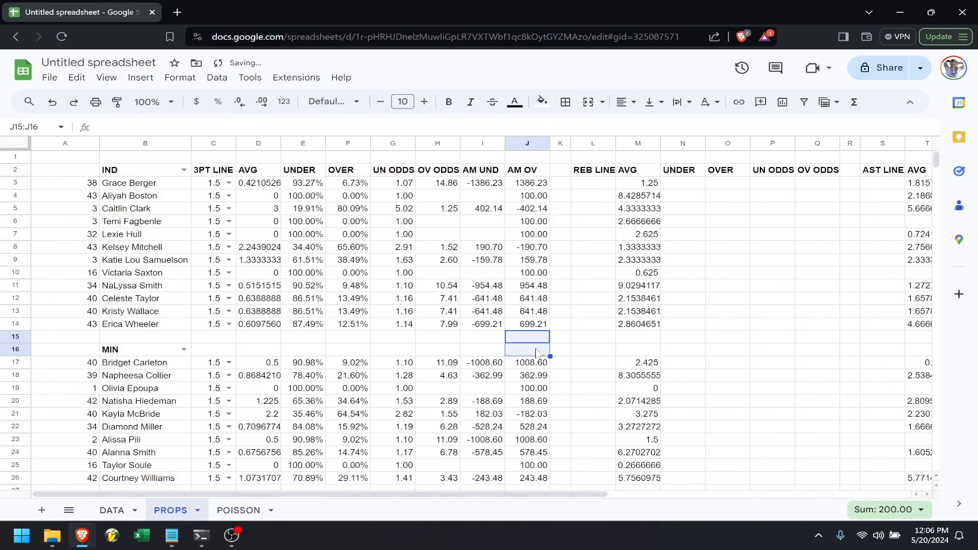
# - Format the American odds in I3:J26 to show no decimal places
pyautogui.click(532, 187)
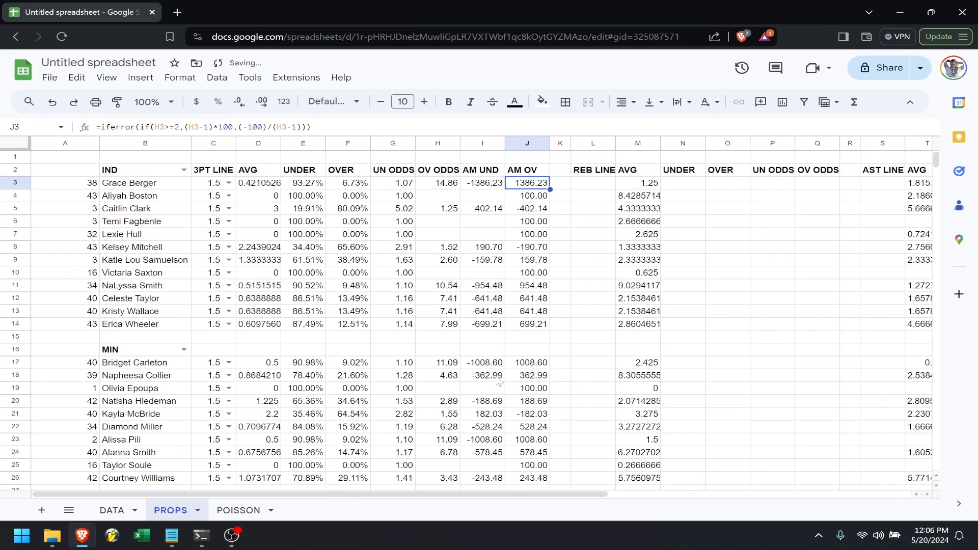
pyautogui.keyDown('shift'); pyautogui.click(479, 474); pyautogui.keyUp('shift')
pyautogui.click(243, 103)
pyautogui.click(244, 103)
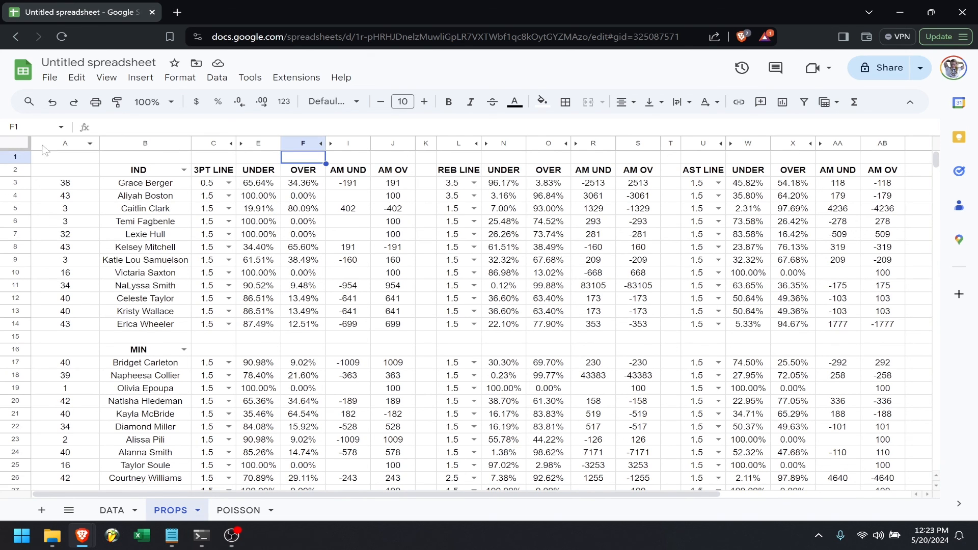
# - Try a rebound line of 4.5 in L4 and set it to 7.5 as the final line
pyautogui.click(474, 196)
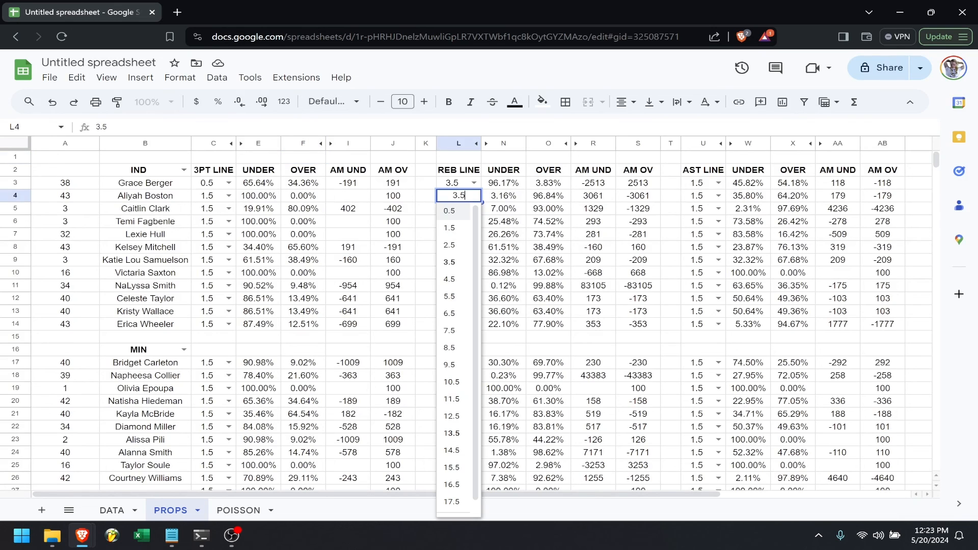
pyautogui.click(461, 293)
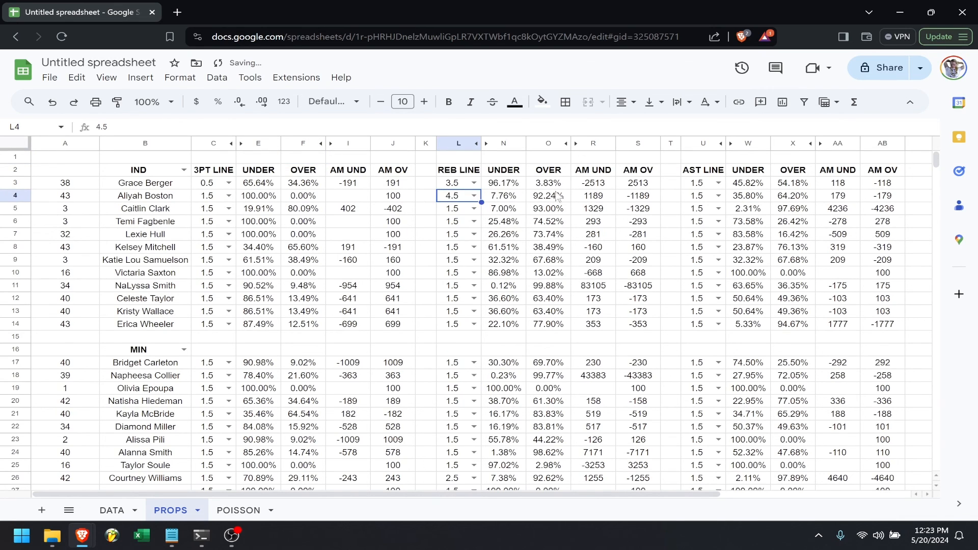
pyautogui.doubleClick(464, 196)
pyautogui.click(449, 331)
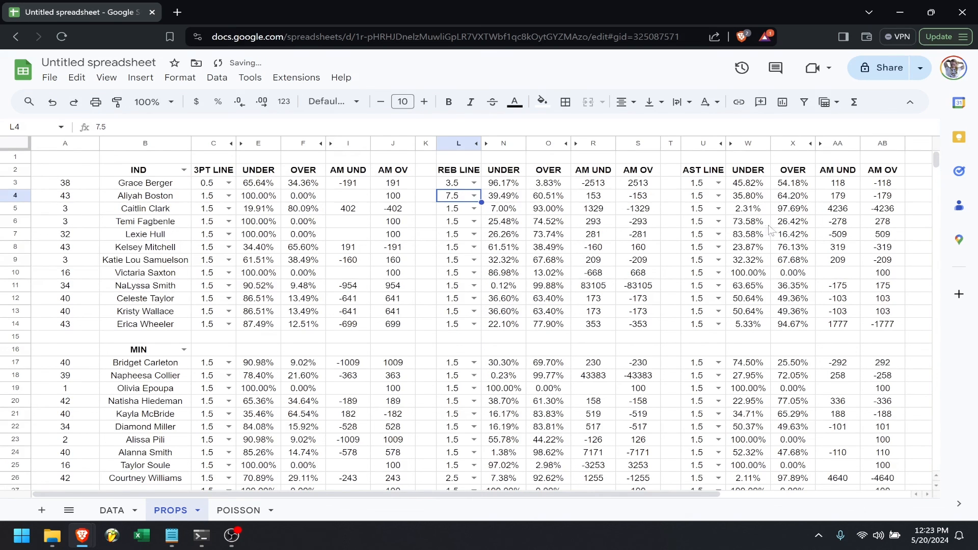
# - Apply the light brown default alternating colors to the whole PROPS sheet, with the header style turned off
pyautogui.click(18, 145)
pyautogui.click(191, 81)
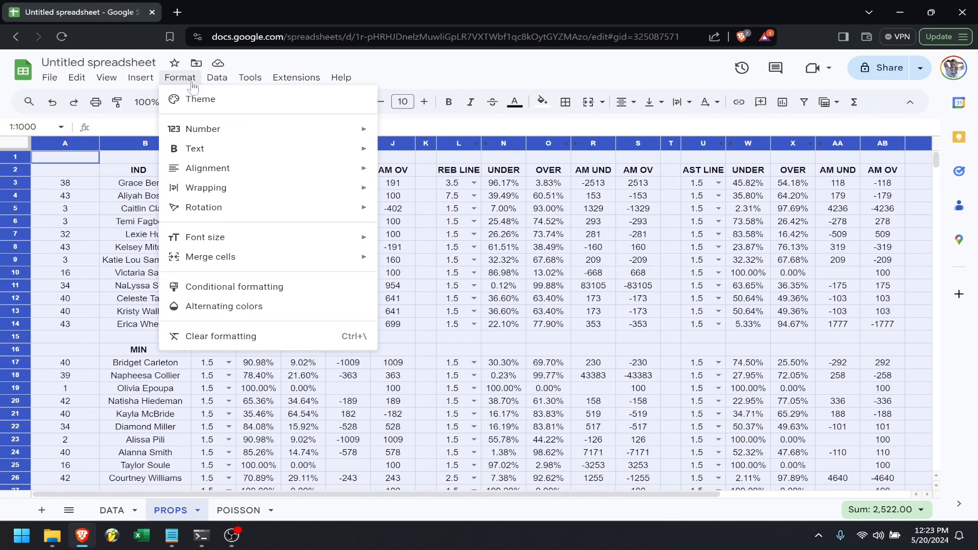
pyautogui.click(210, 307)
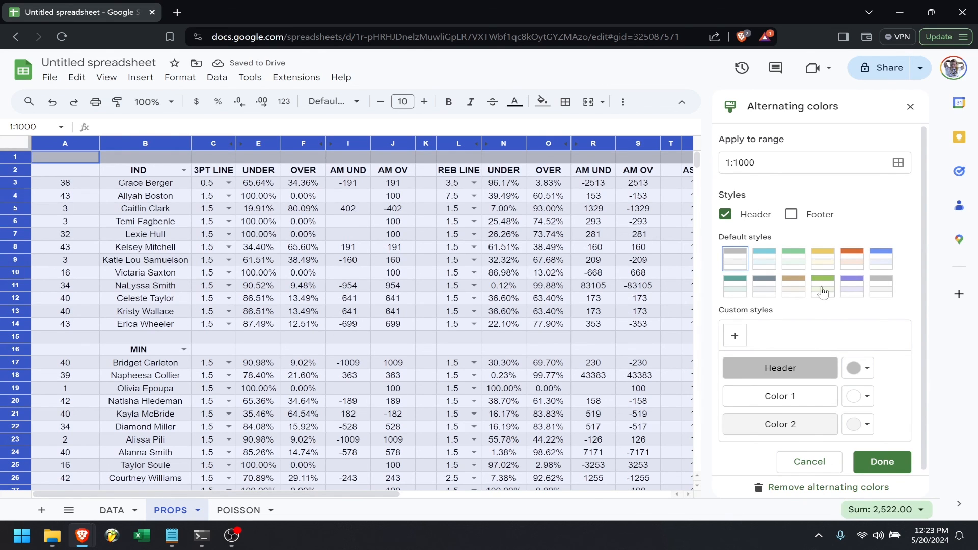
pyautogui.click(793, 287)
pyautogui.click(726, 214)
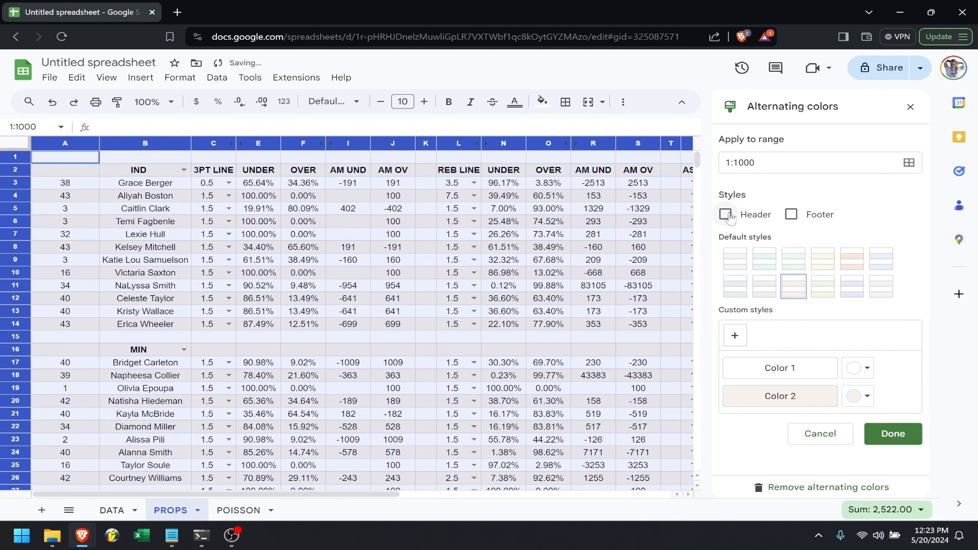
pyautogui.click(892, 432)
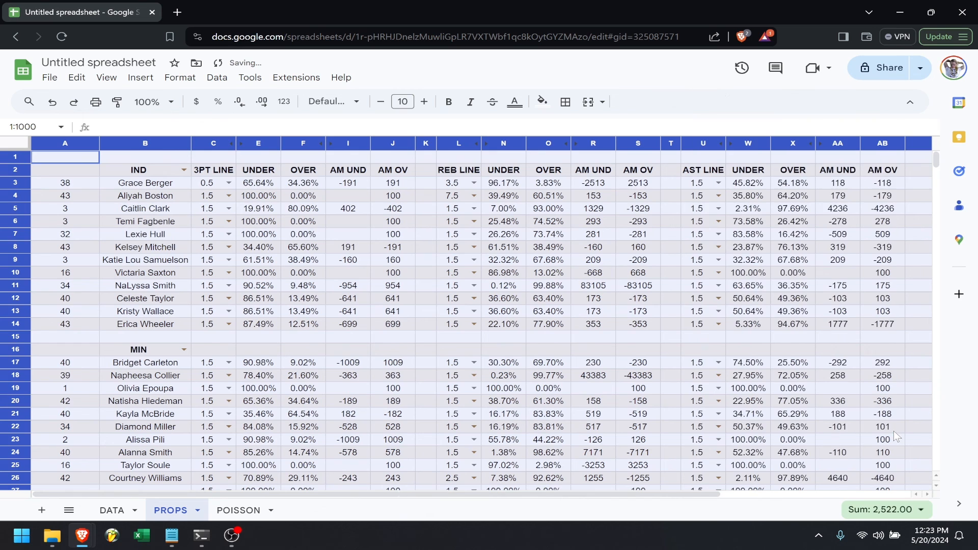
pyautogui.click(668, 349)
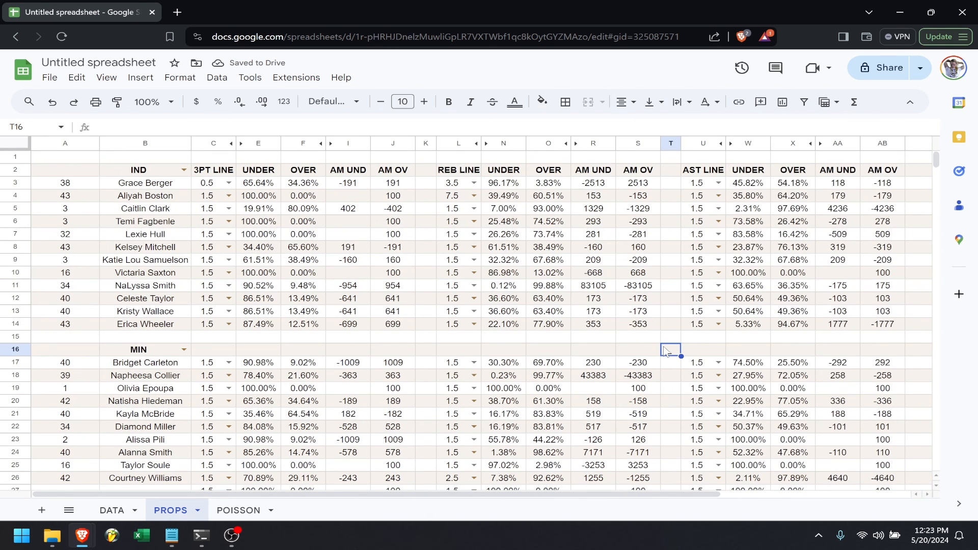
# - Unhide the 3PT AVG column D and the decimal odds columns G:H, and select the AM OV column J
pyautogui.click(242, 144)
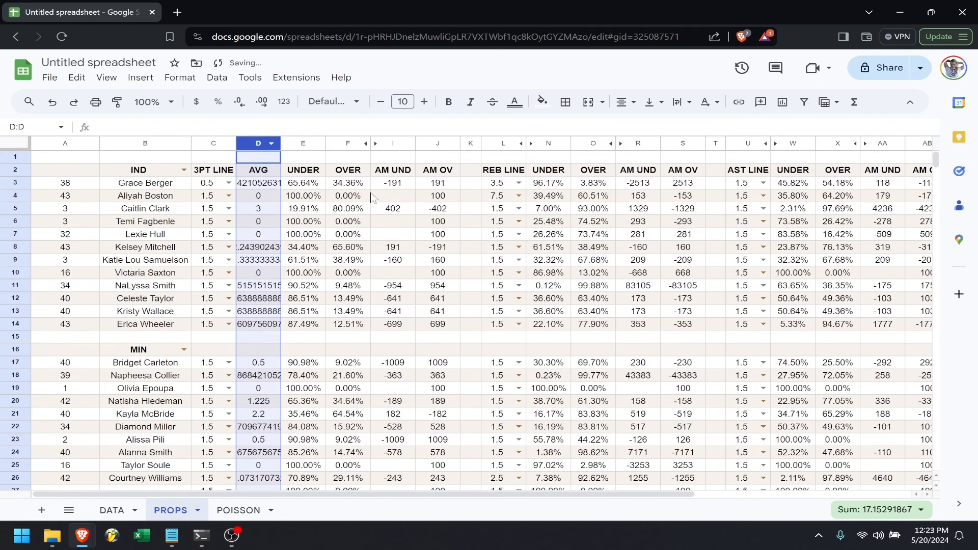
pyautogui.click(370, 143)
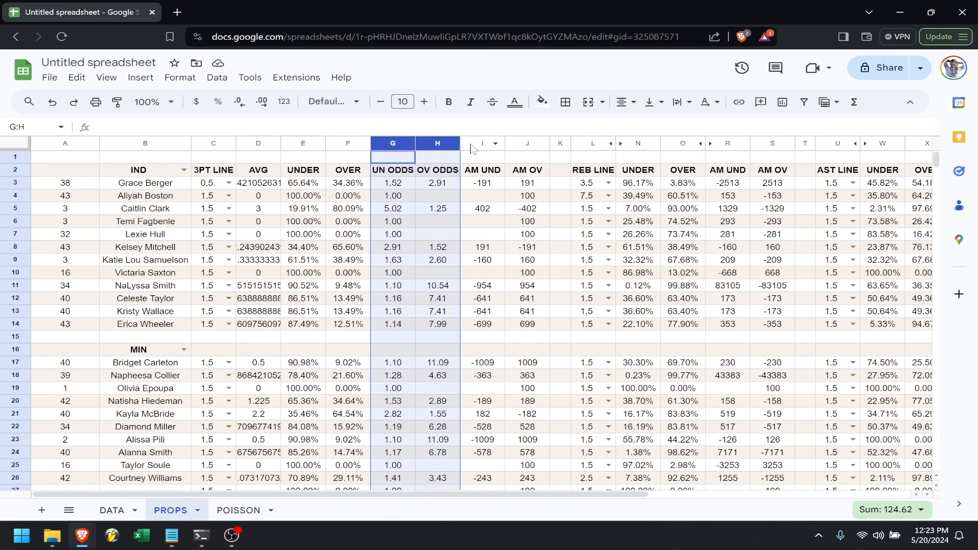
pyautogui.click(471, 144)
pyautogui.click(522, 141)
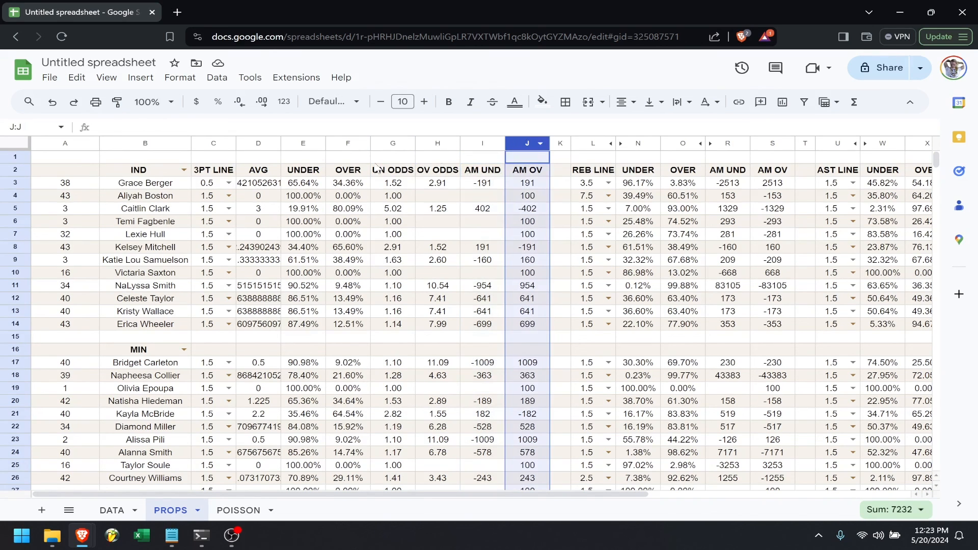